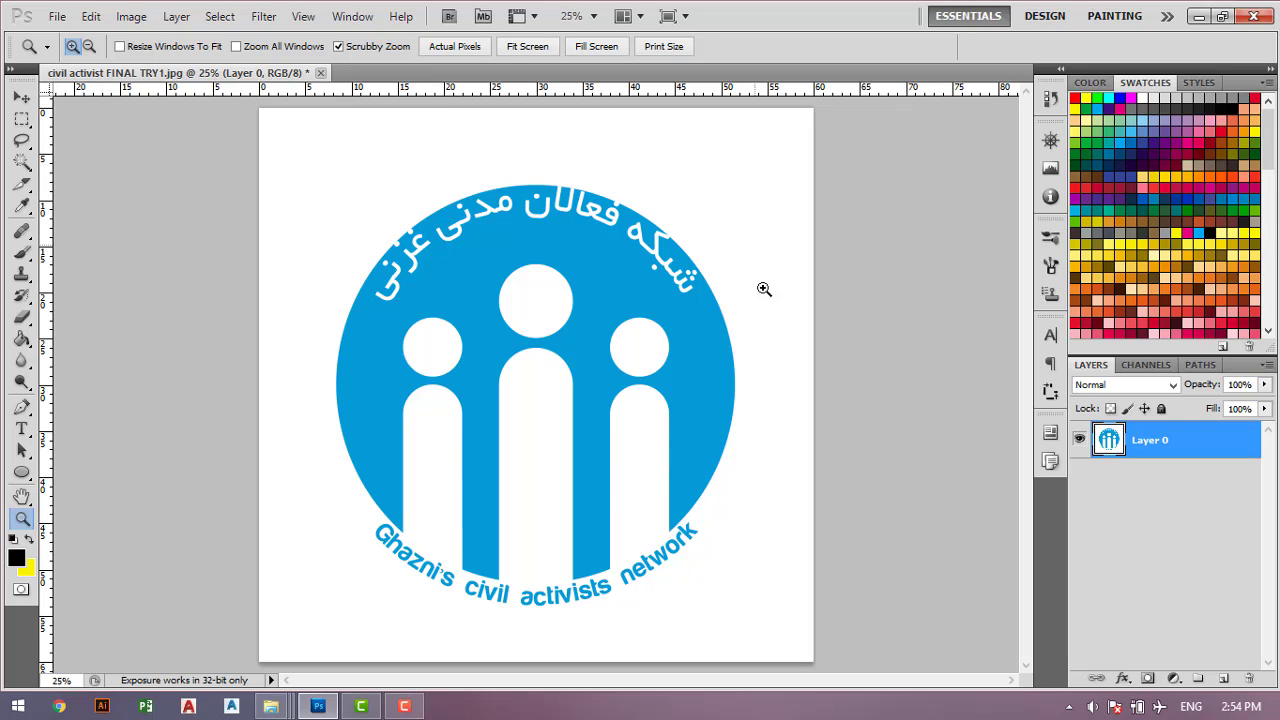
Start a new document sized 40 × 40 cm at 300 pixels/inch
click(57, 16)
click(72, 38)
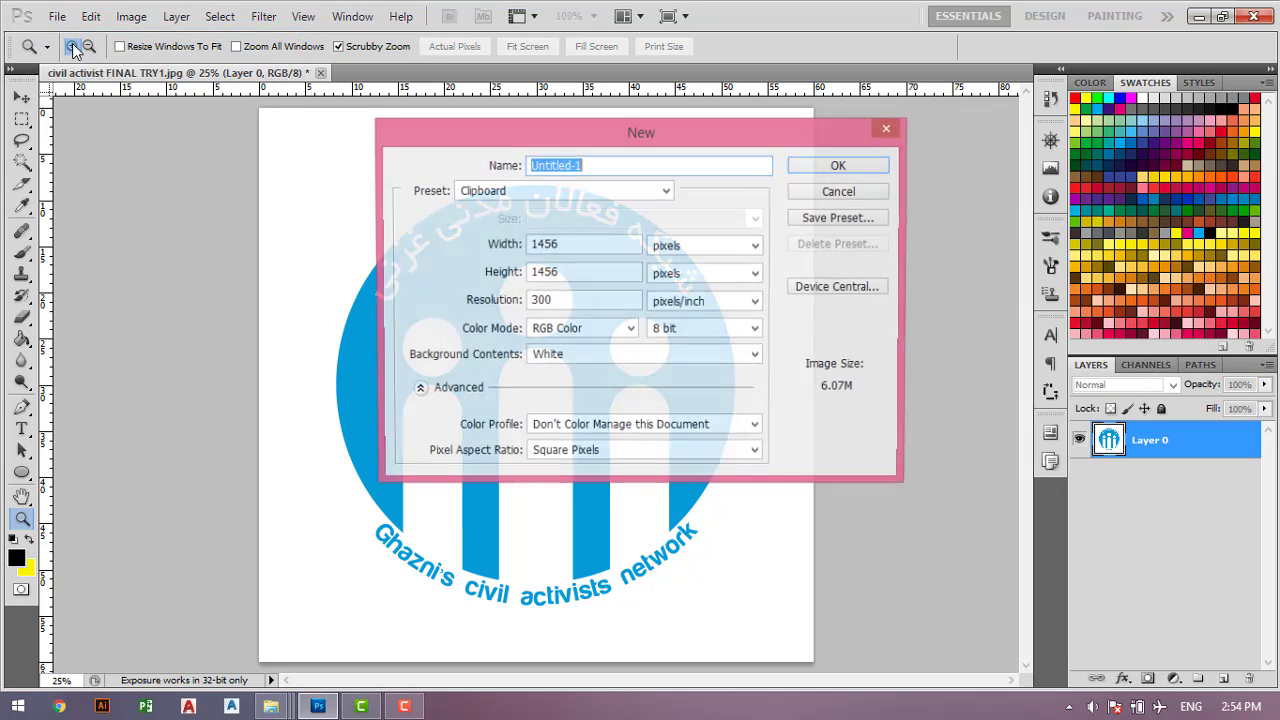
click(714, 253)
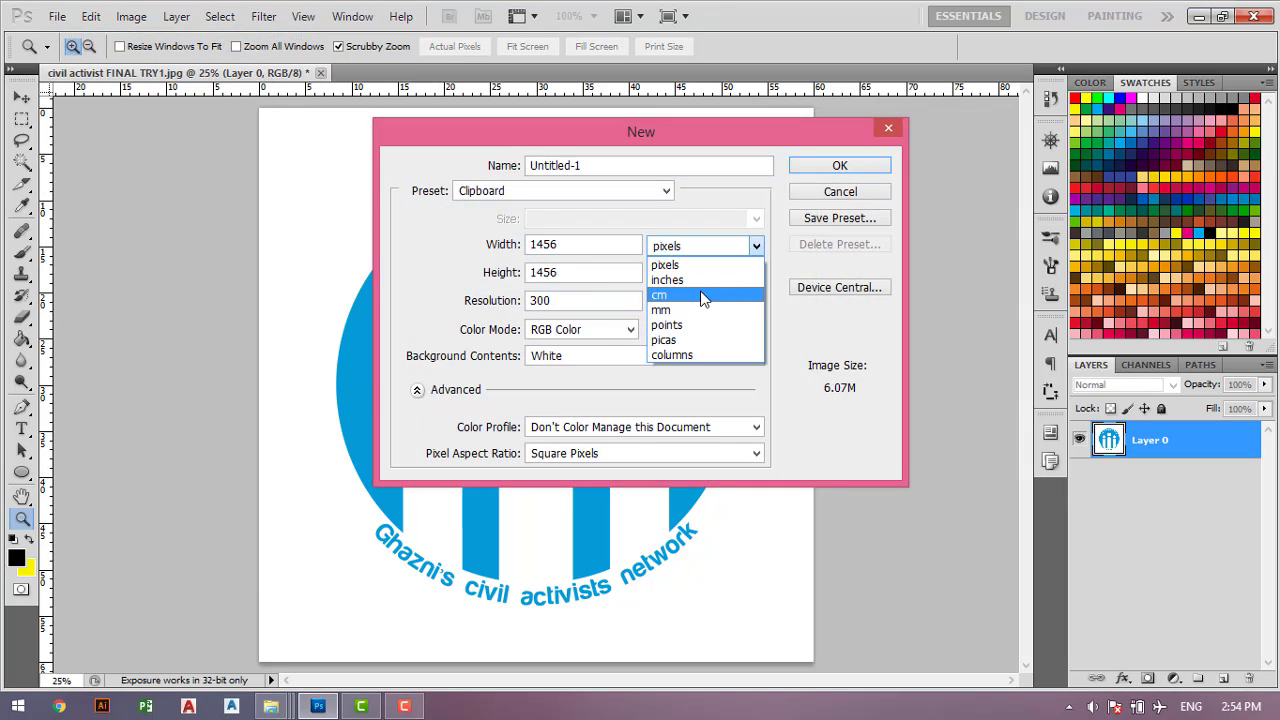
click(708, 289)
click(592, 246)
click(516, 244)
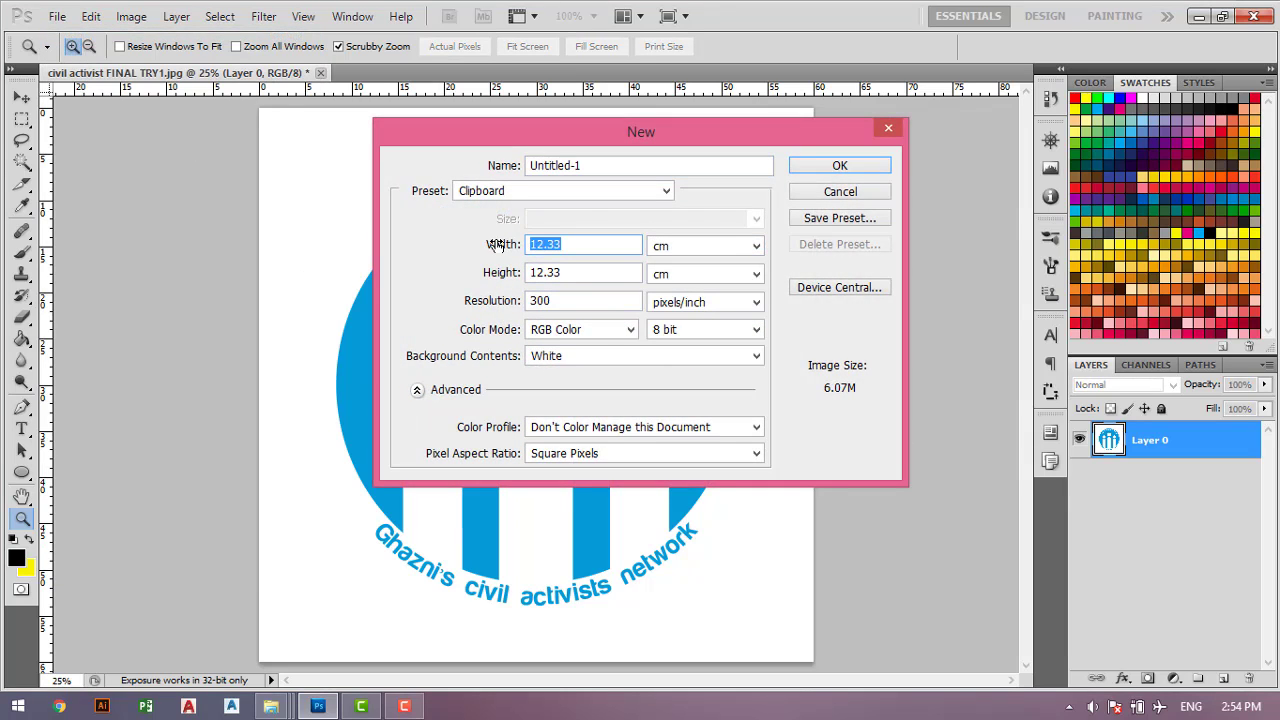
text(40)
key(Tab)
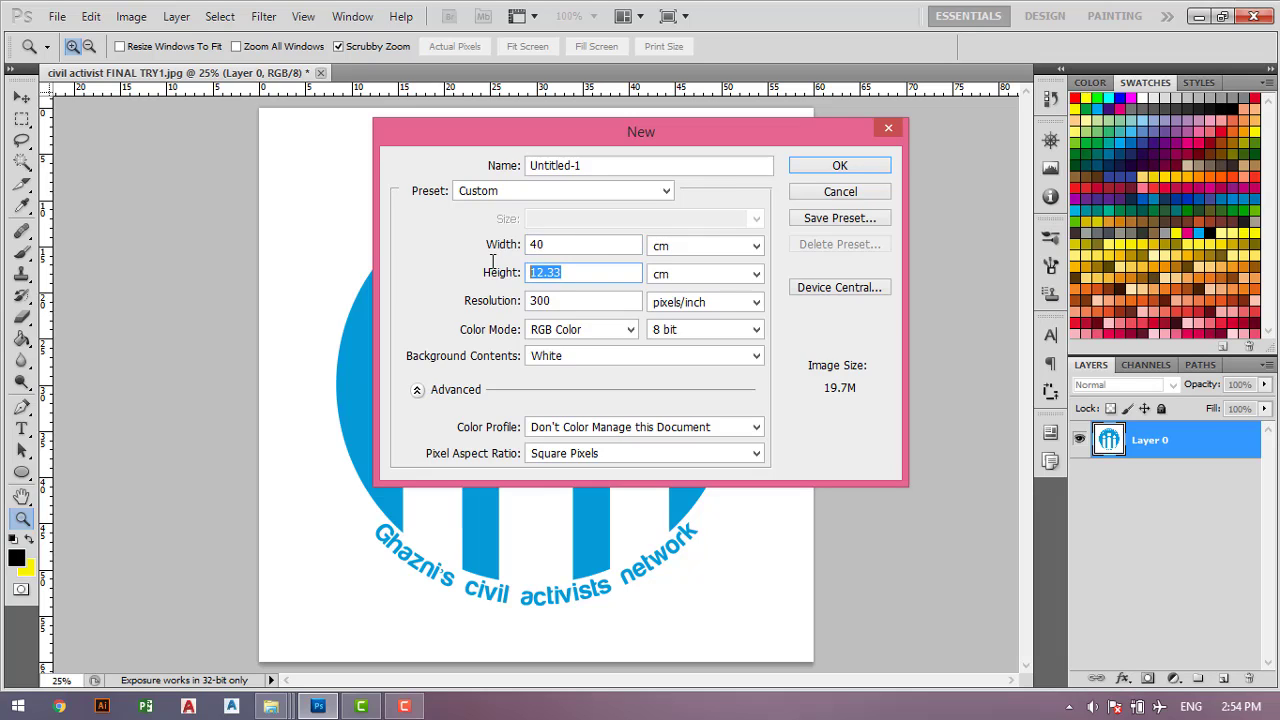
text(40)
double_click(537, 298)
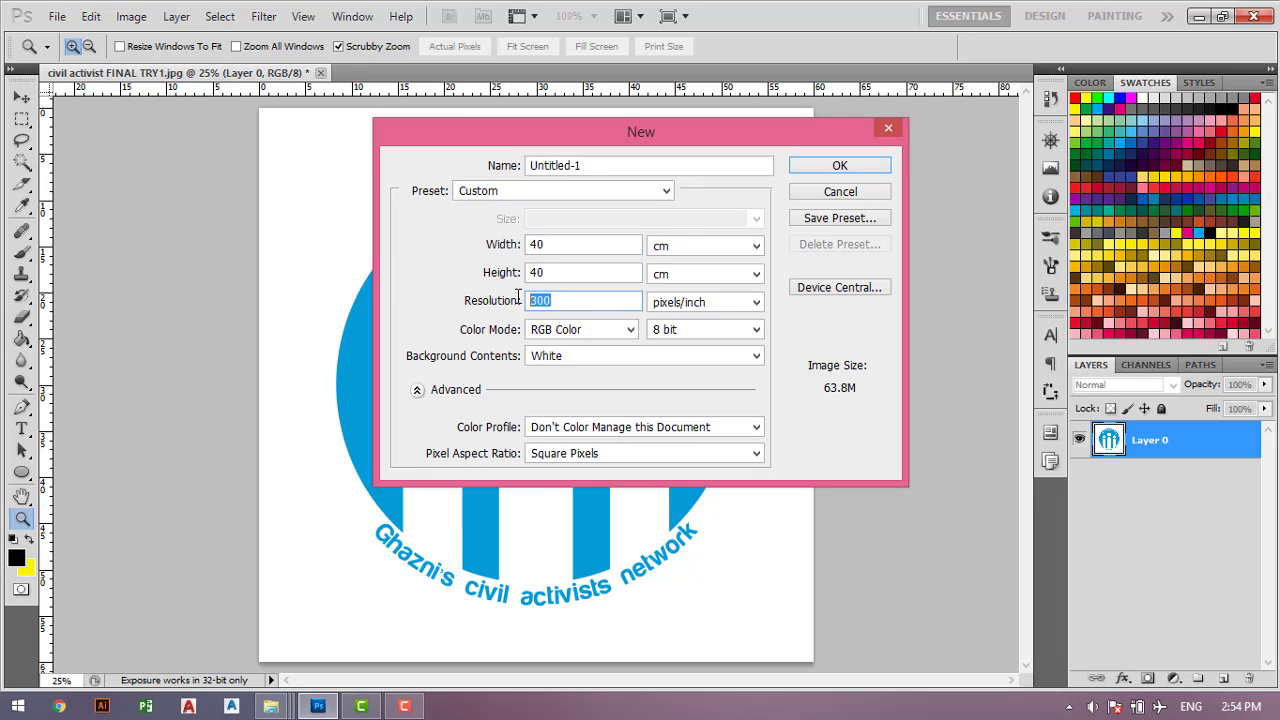
text(300)
Choose RGB Color with a white background and create the document
click(591, 332)
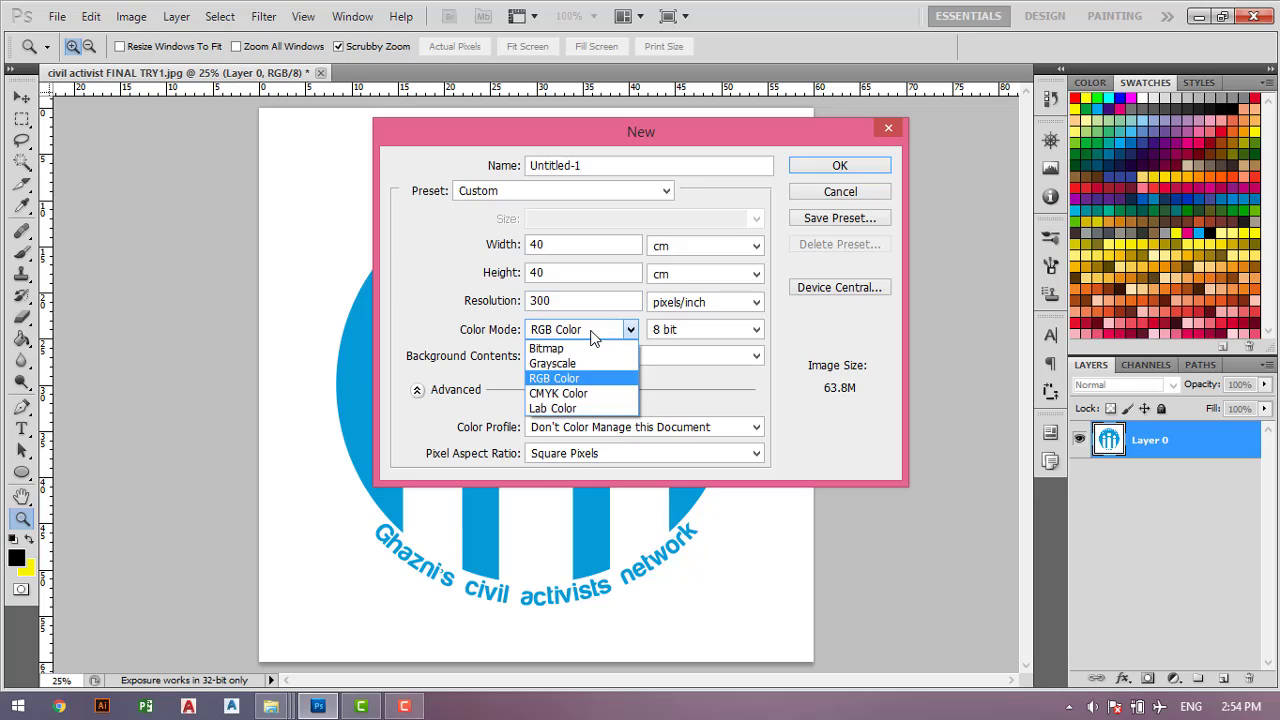
click(576, 380)
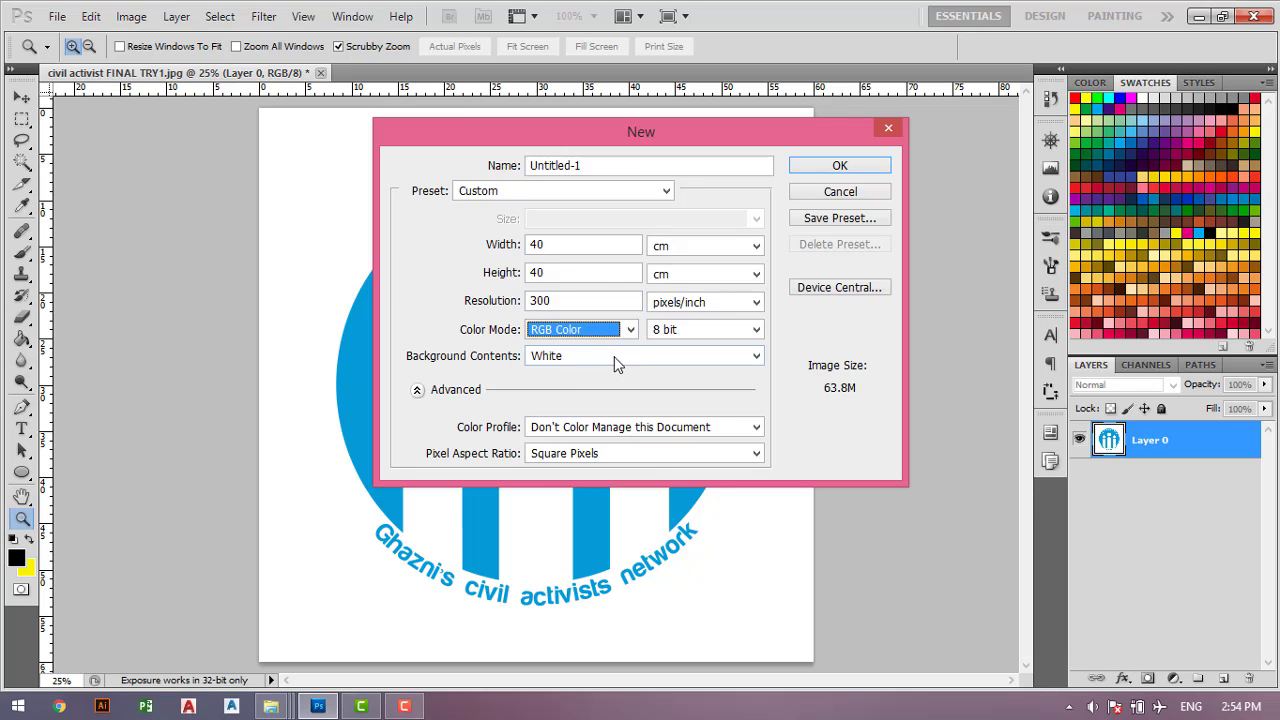
click(606, 357)
click(603, 375)
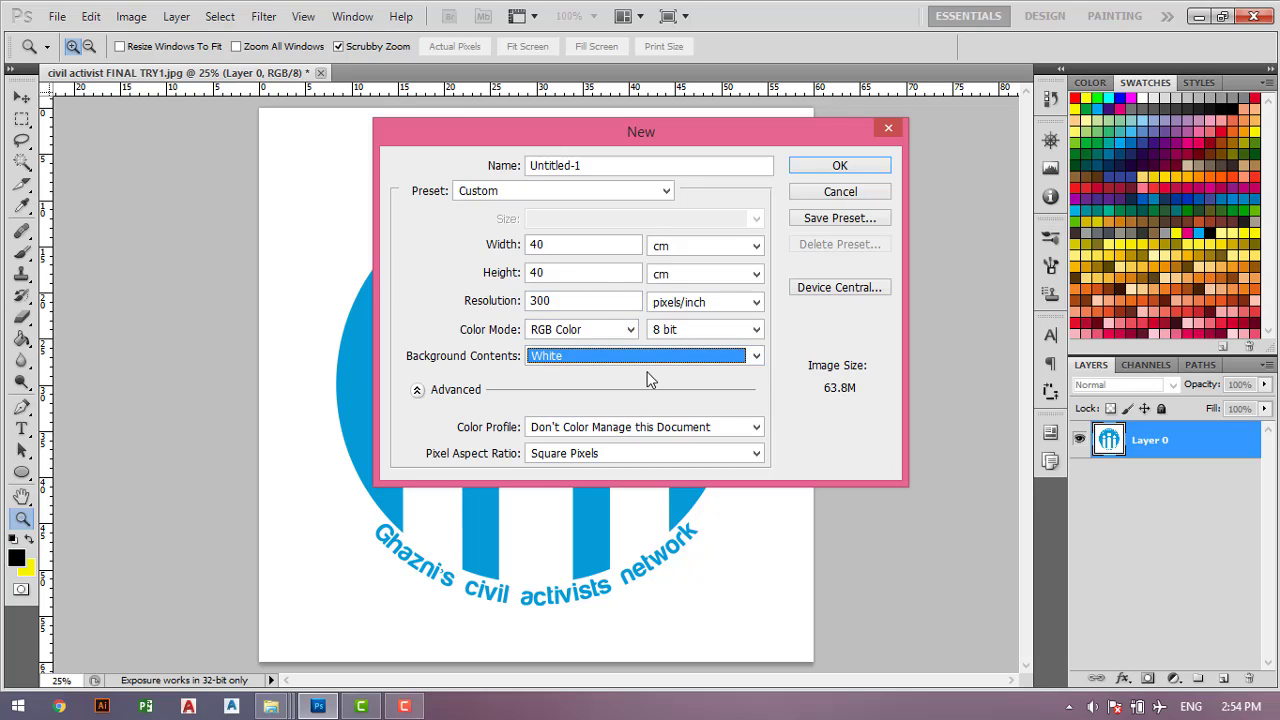
click(832, 166)
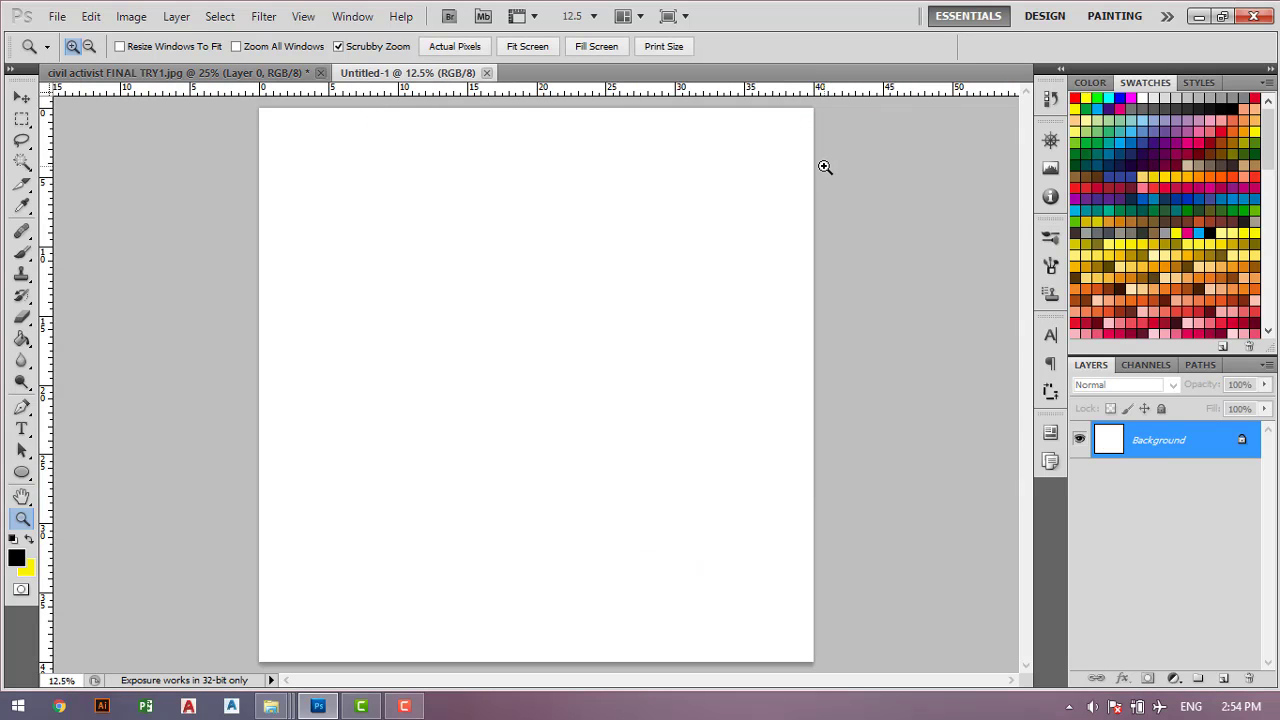
Add an empty Layer 1 and select the Ellipse Tool
click(1224, 680)
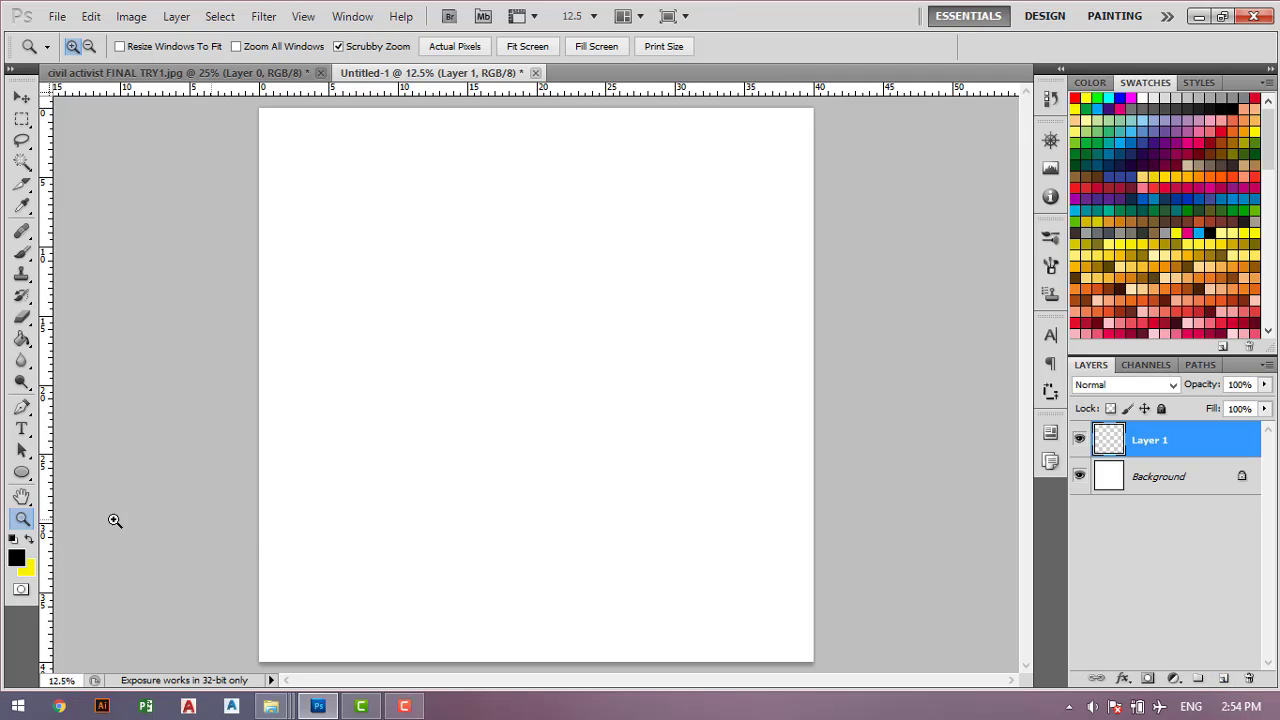
right_click(22, 474)
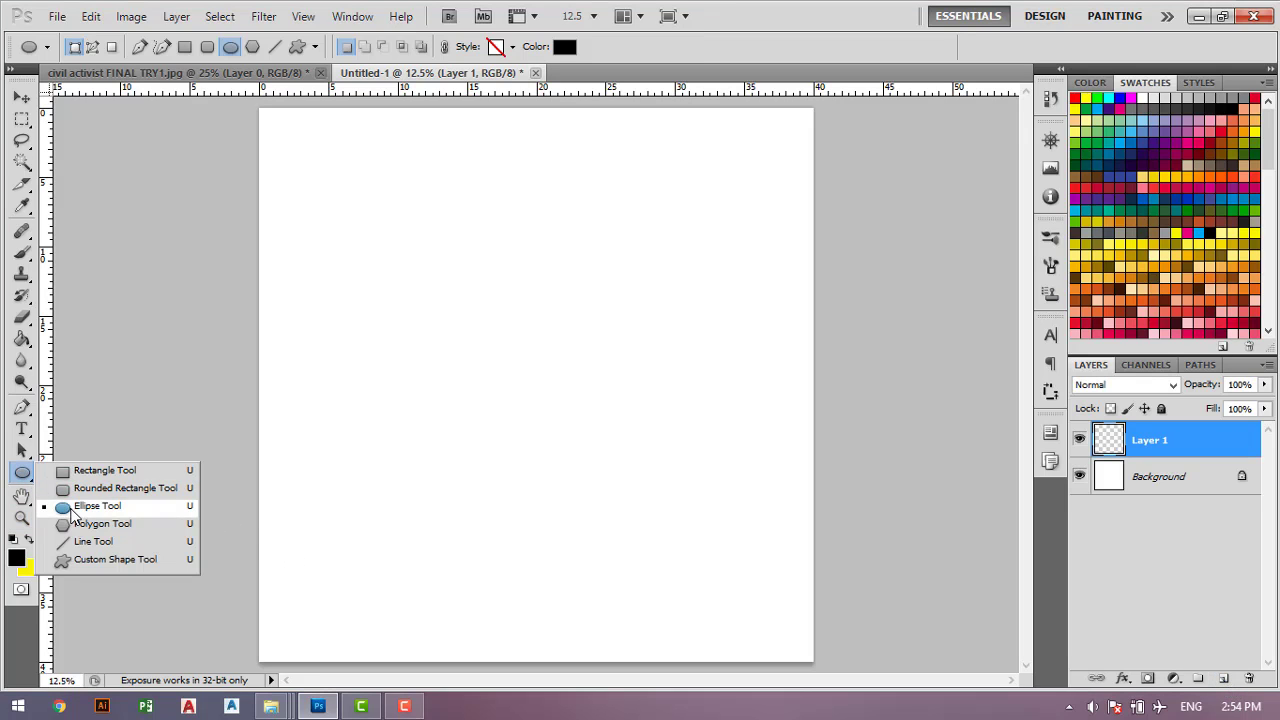
click(70, 506)
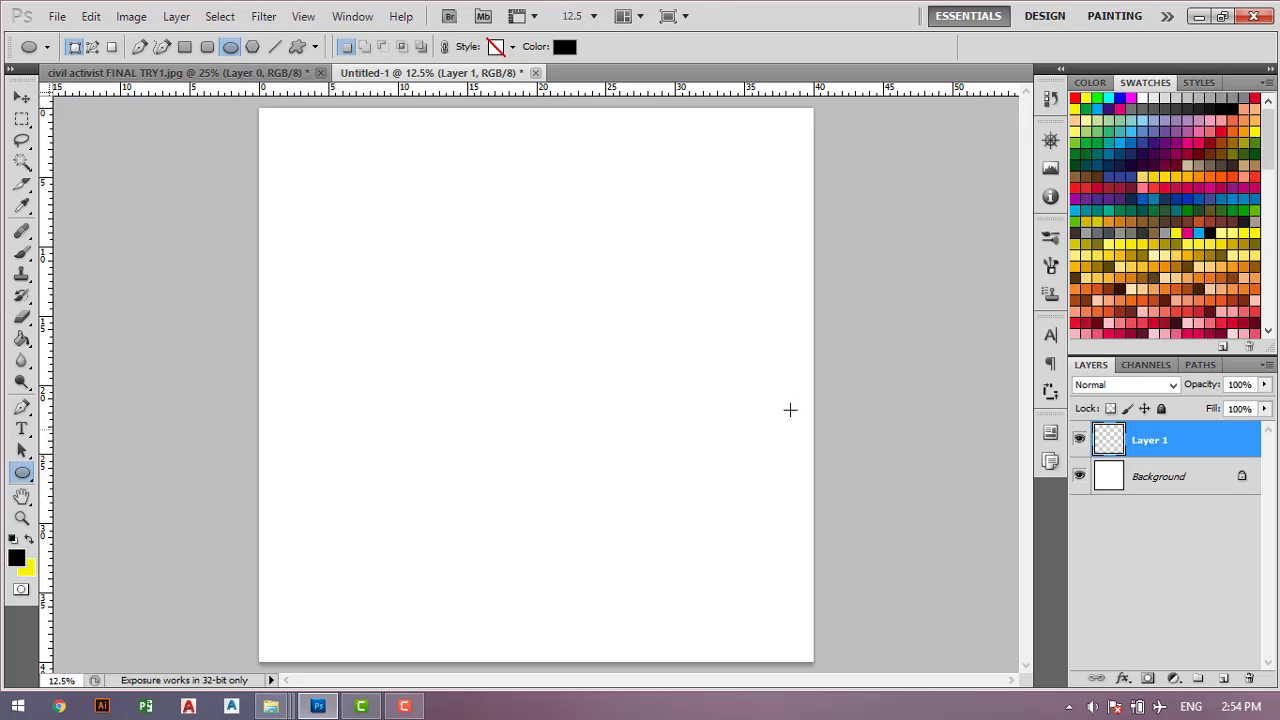
Set the foreground colour to blue 037fb0 in the Color Picker
click(1199, 233)
click(566, 46)
text(3)
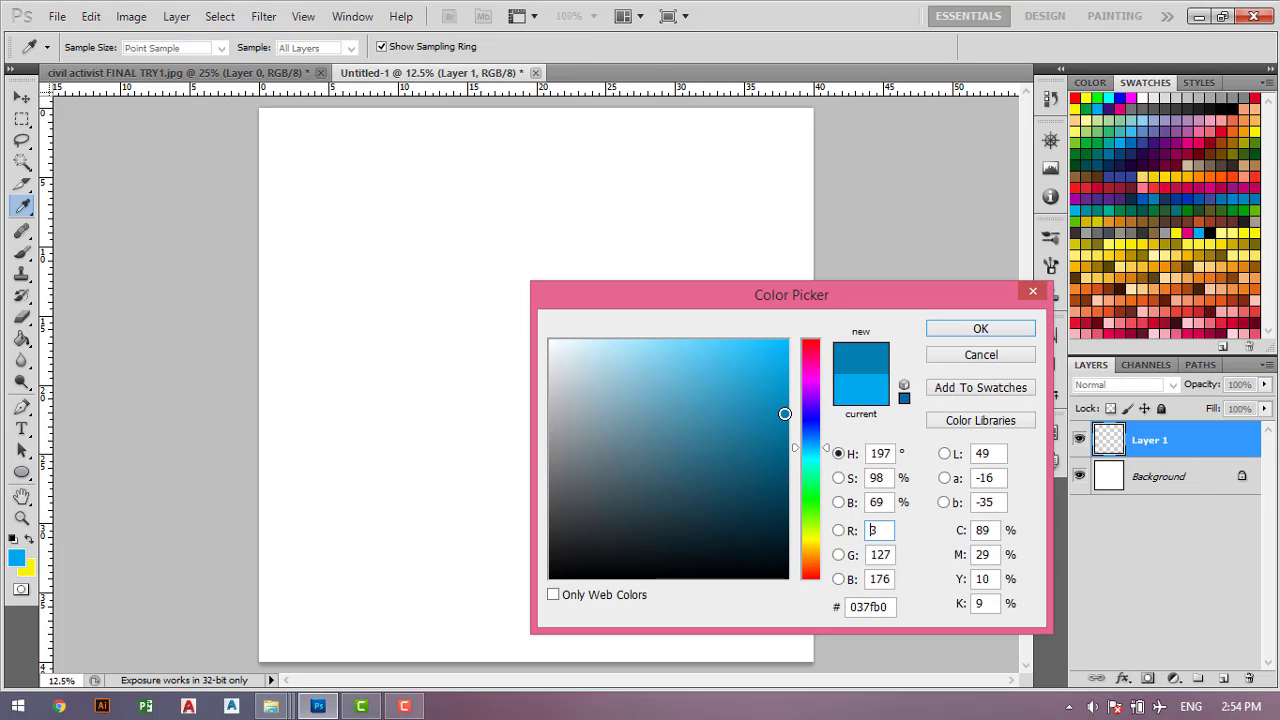
click(960, 335)
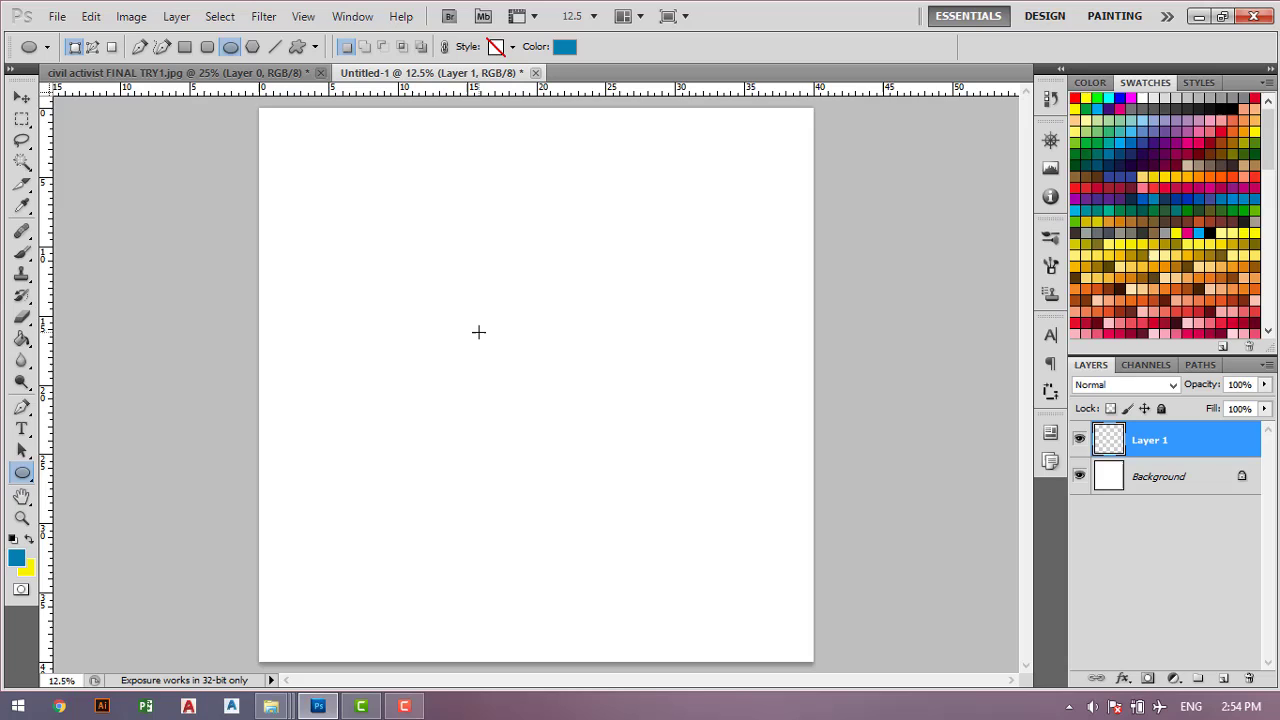
Draw a large blue circle on the canvas and nudge it into place
mouse_move(412, 281)
mouse_down()
mouse_move(778, 603)
mouse_move(707, 512)
mouse_move(746, 543)
mouse_move(720, 523)
mouse_up()
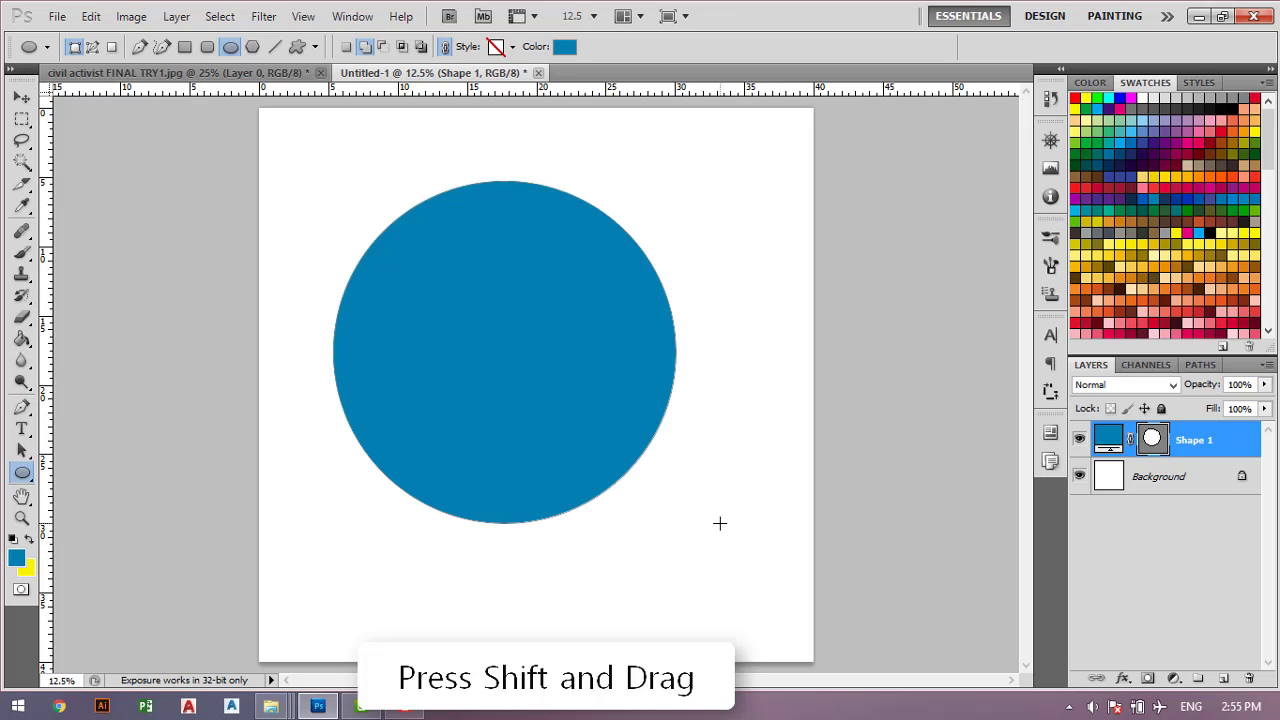
click(21, 97)
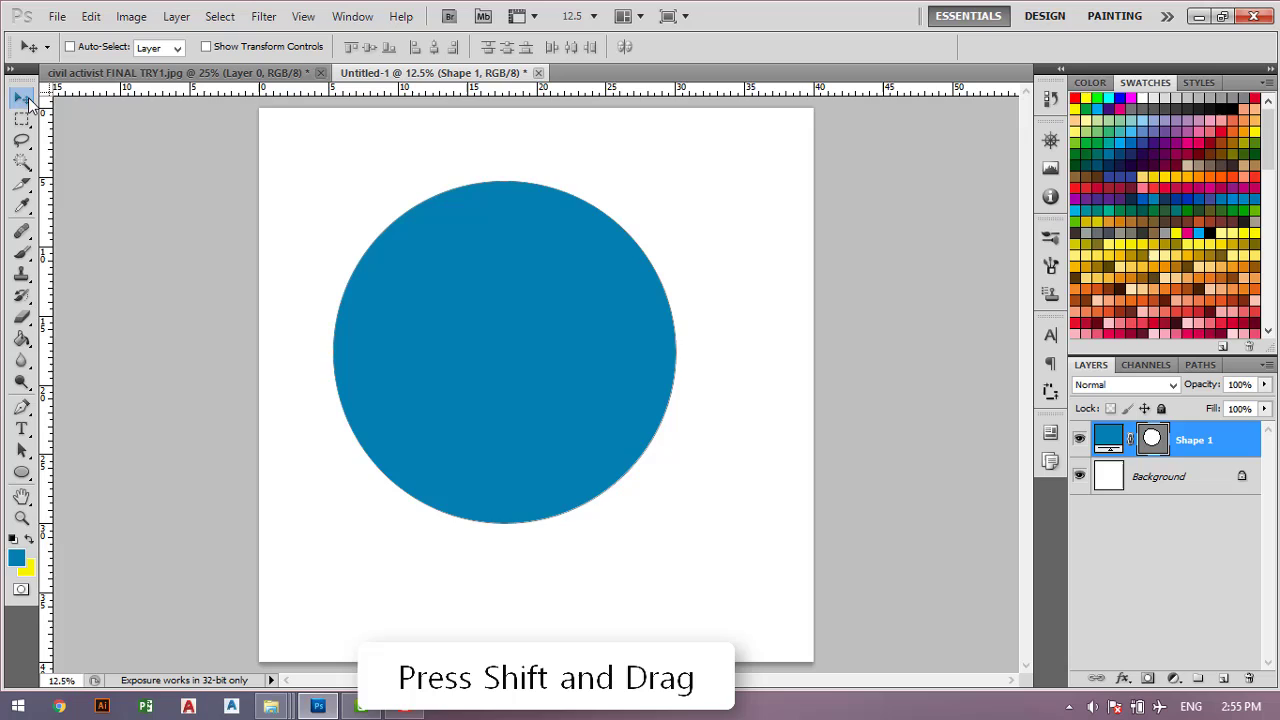
drag(494, 309, 518, 320)
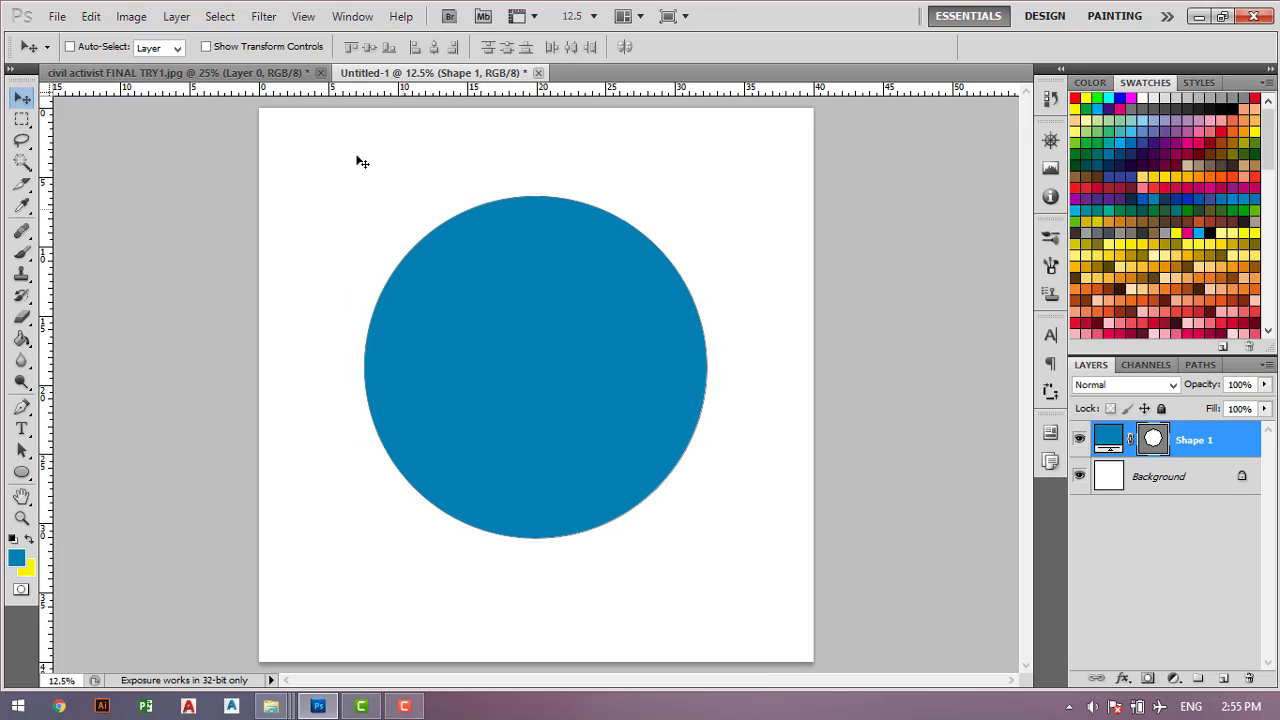
Align the circle to the canvas centre, deselect, and add an empty layer above it
click(220, 17)
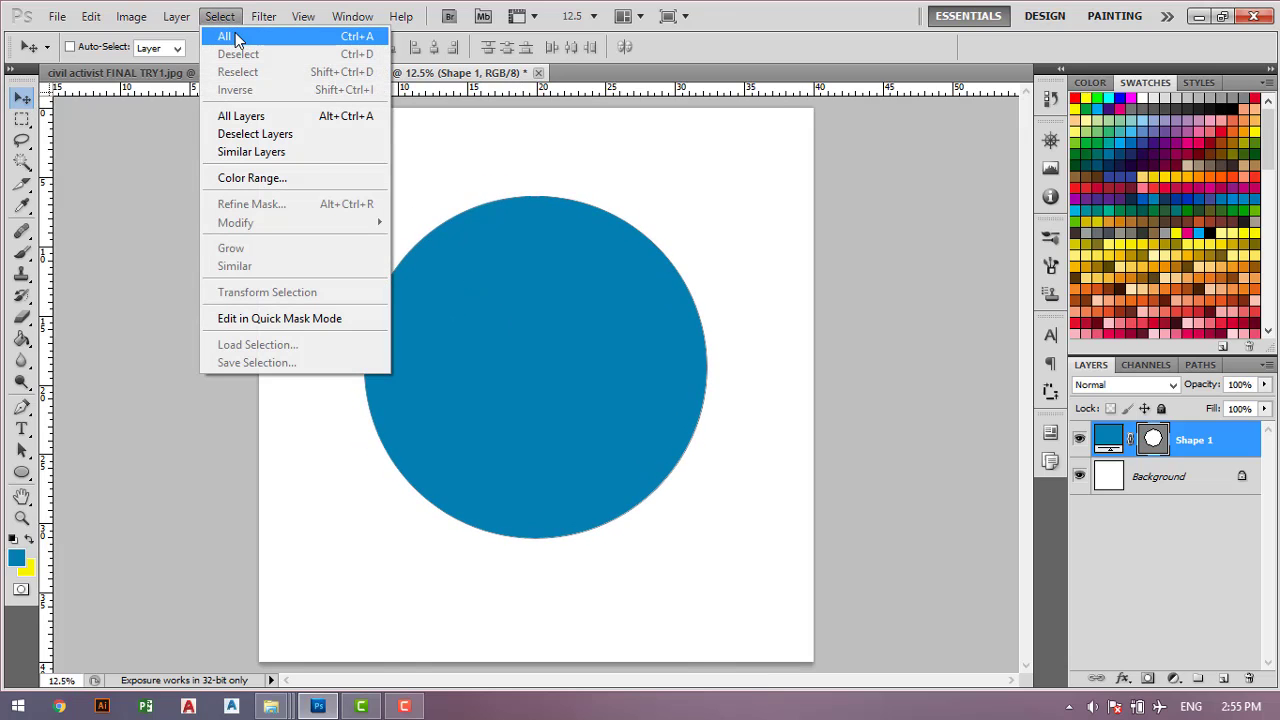
click(236, 38)
click(368, 48)
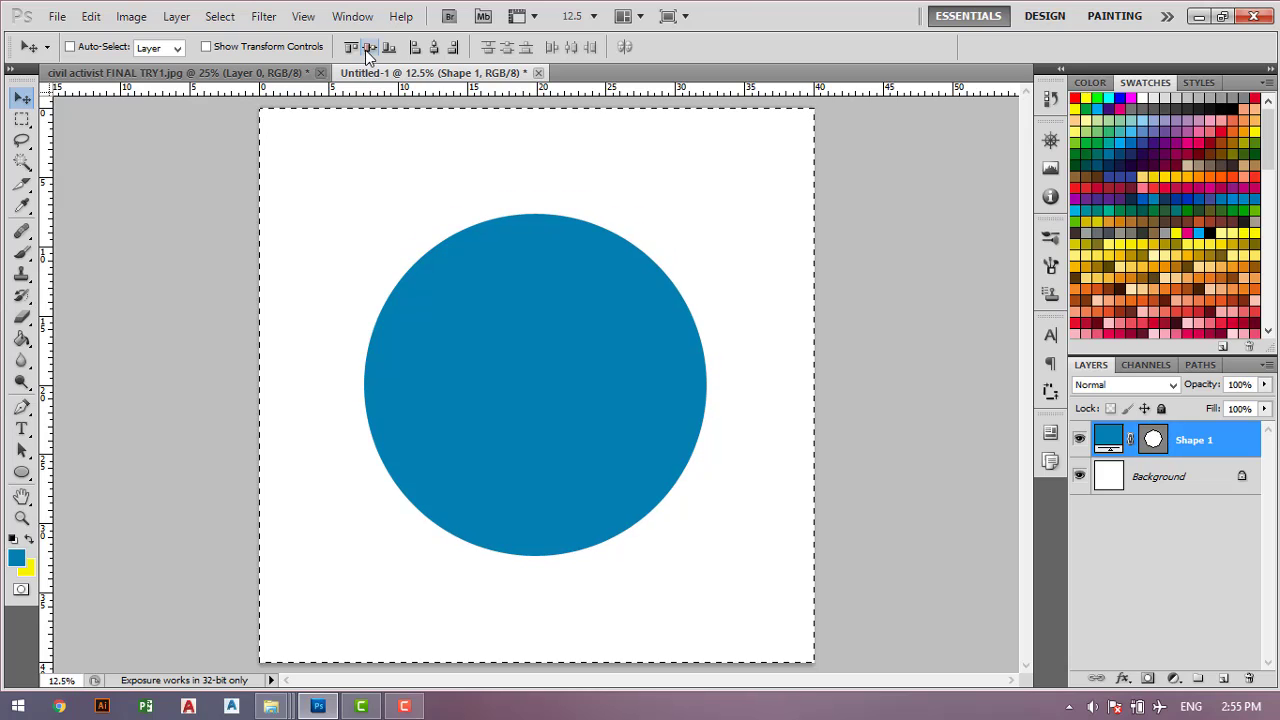
click(434, 48)
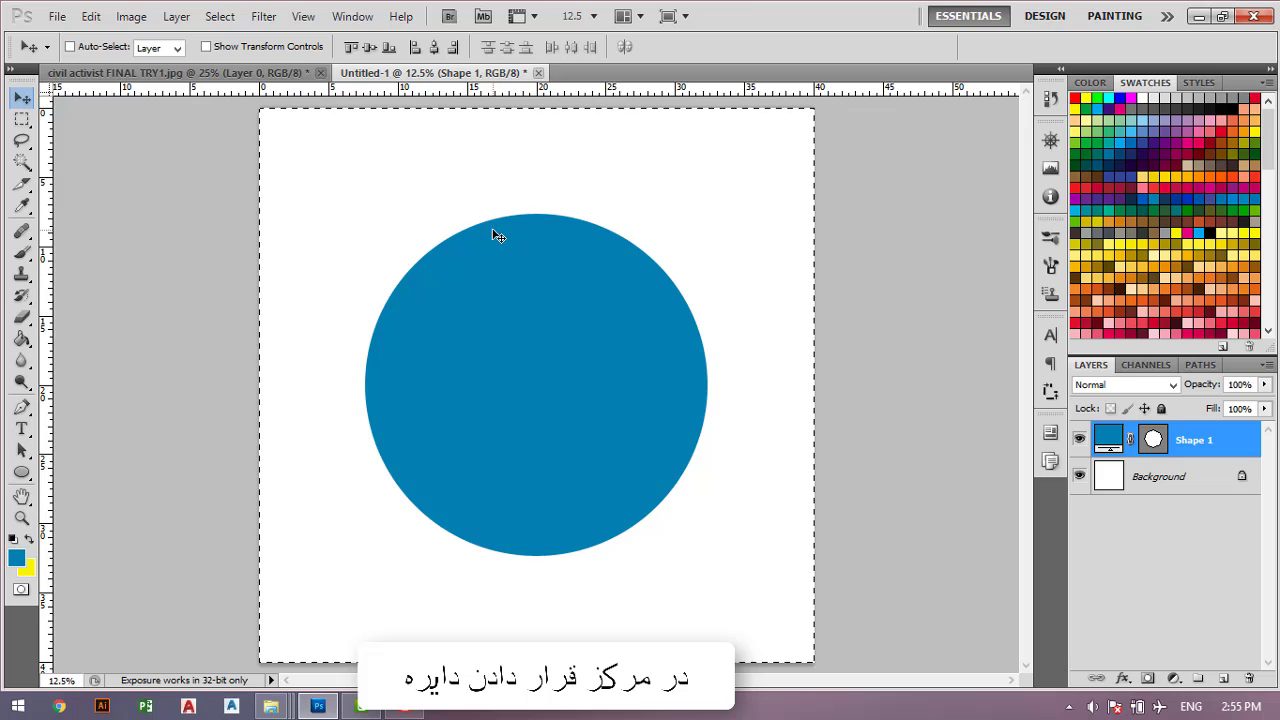
click(220, 16)
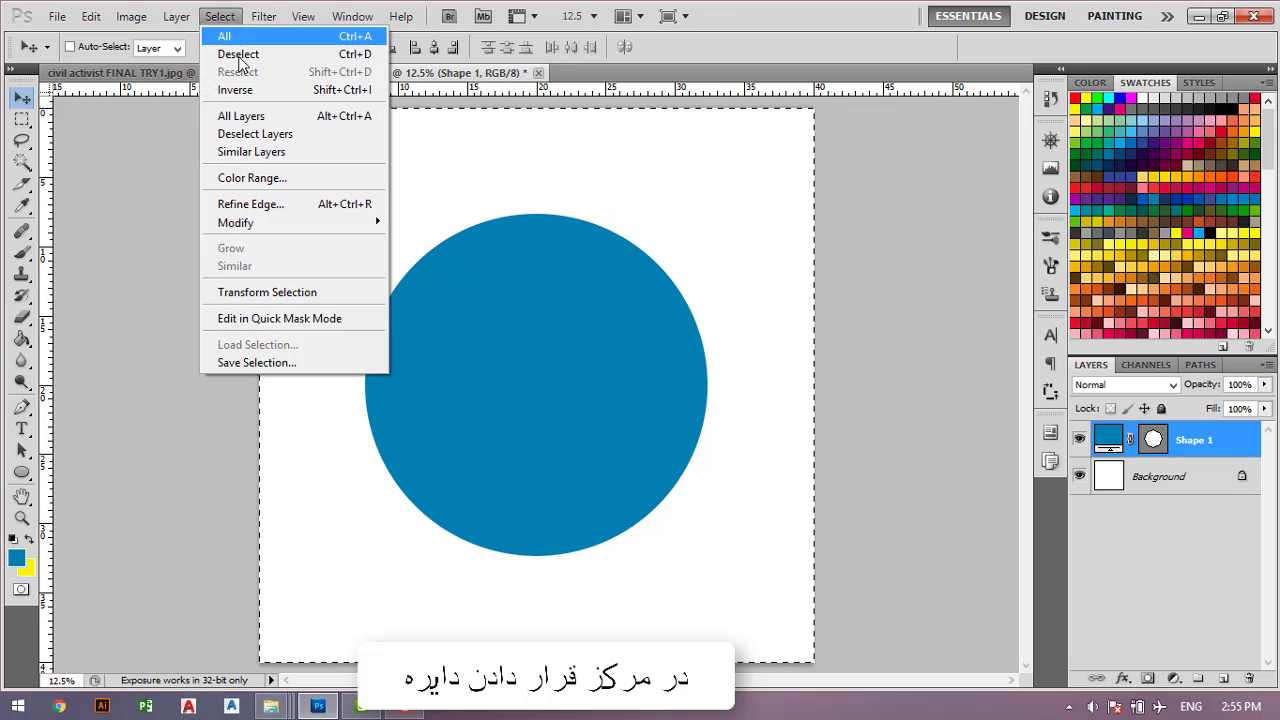
click(238, 55)
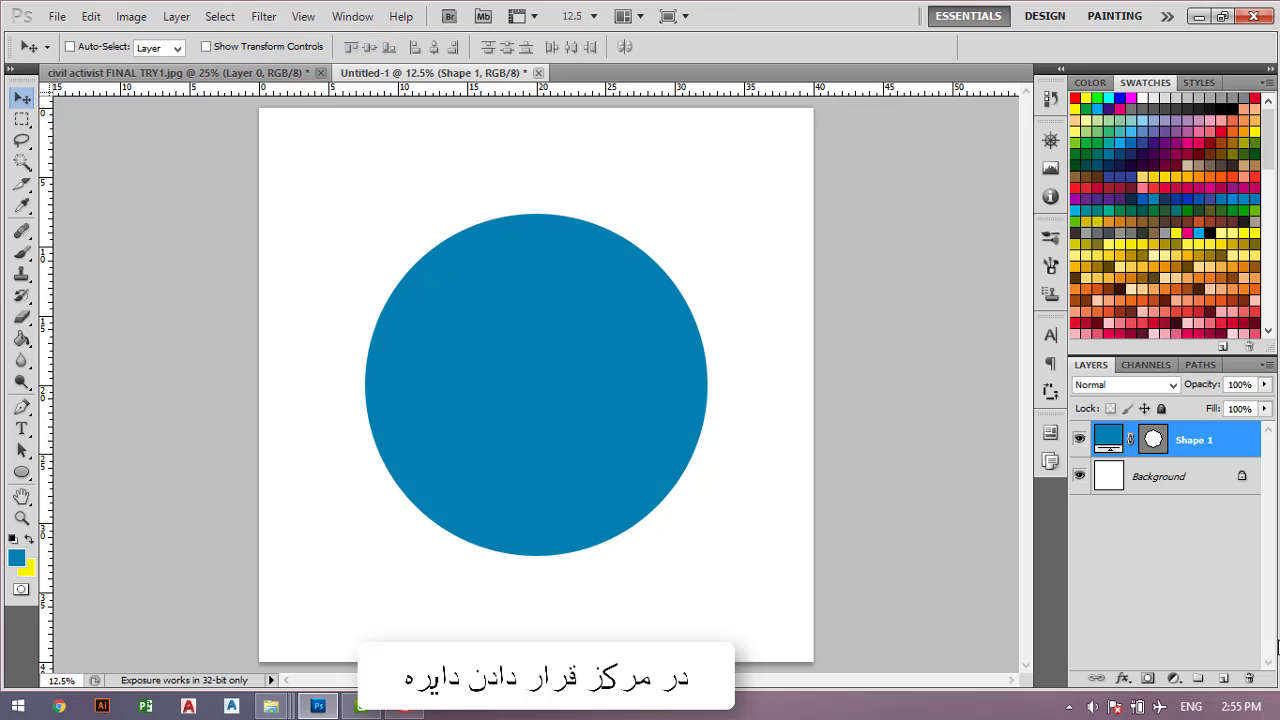
click(1223, 678)
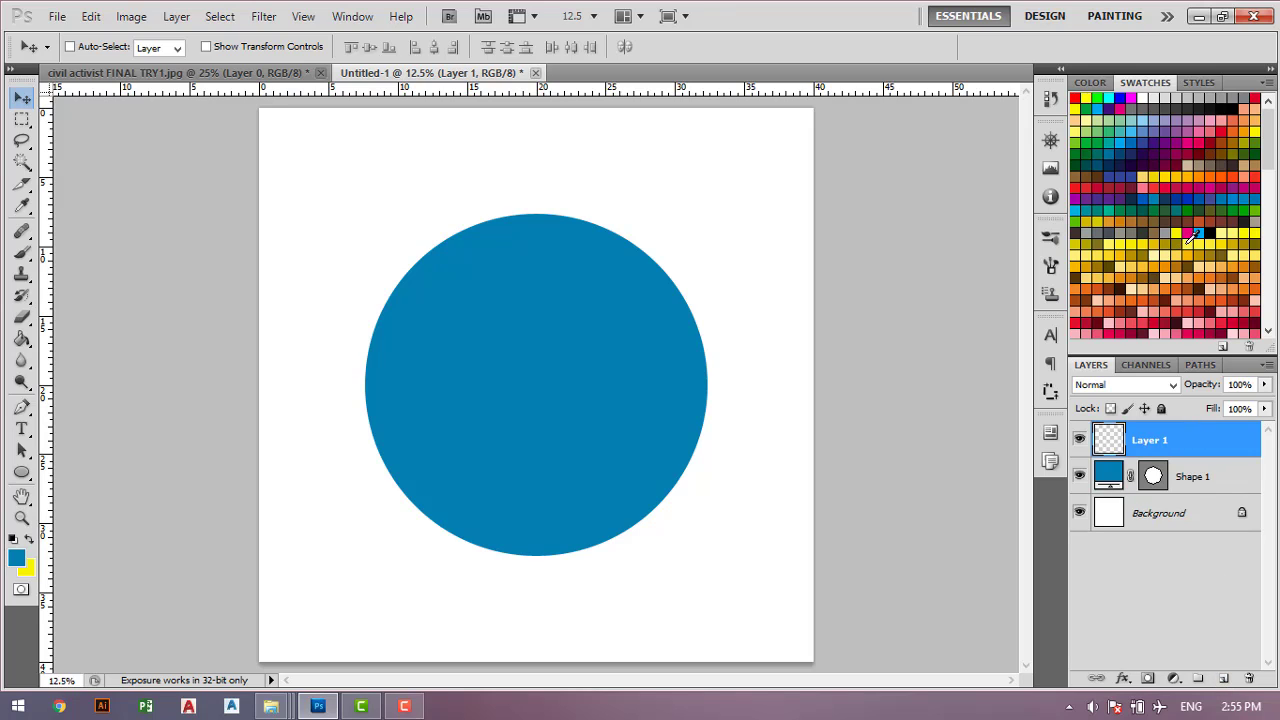
Draw a small magenta circle inside the blue circle
click(1191, 230)
drag(22, 482, 100, 505)
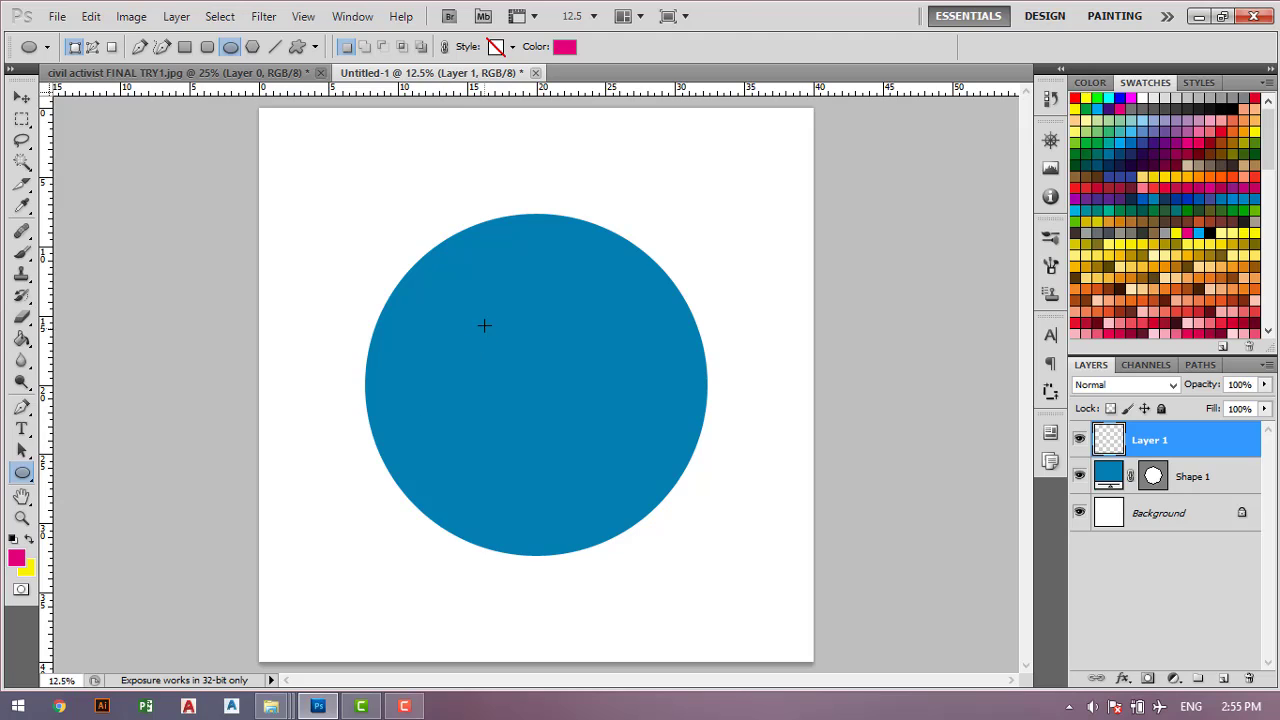
drag(519, 367, 546, 401)
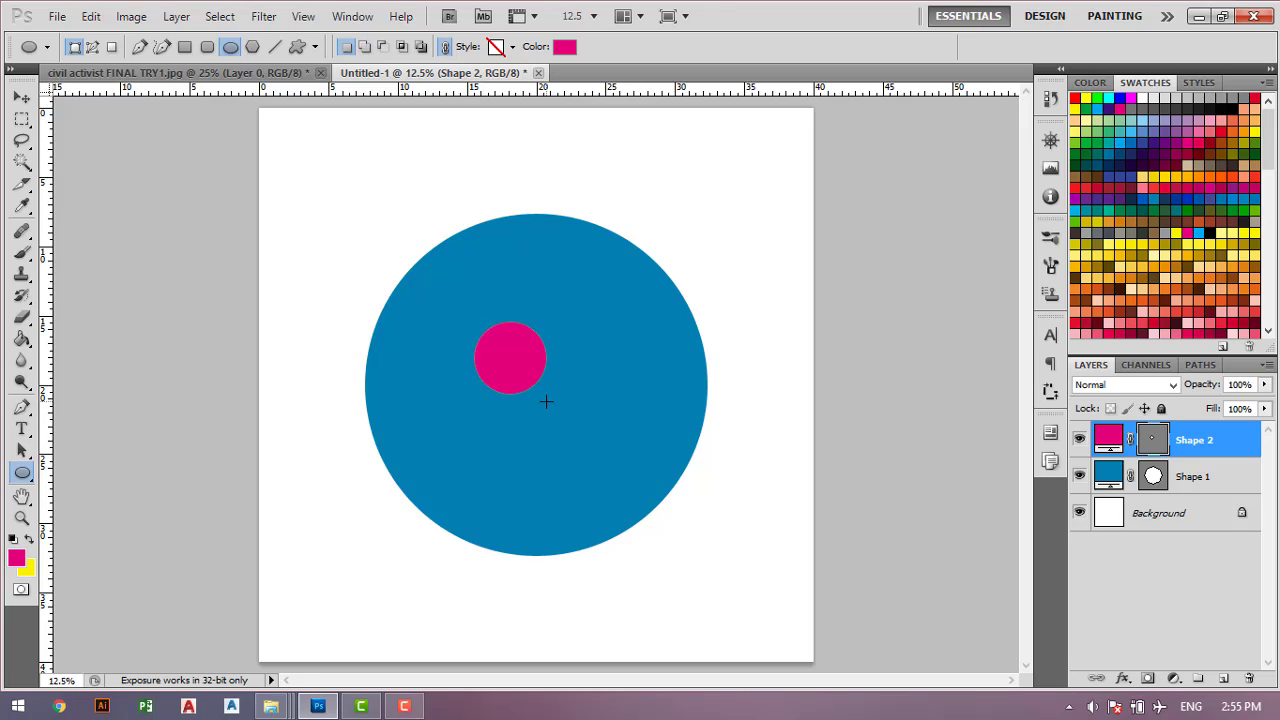
Centre the magenta circle on the canvas, then move it up above centre
click(22, 98)
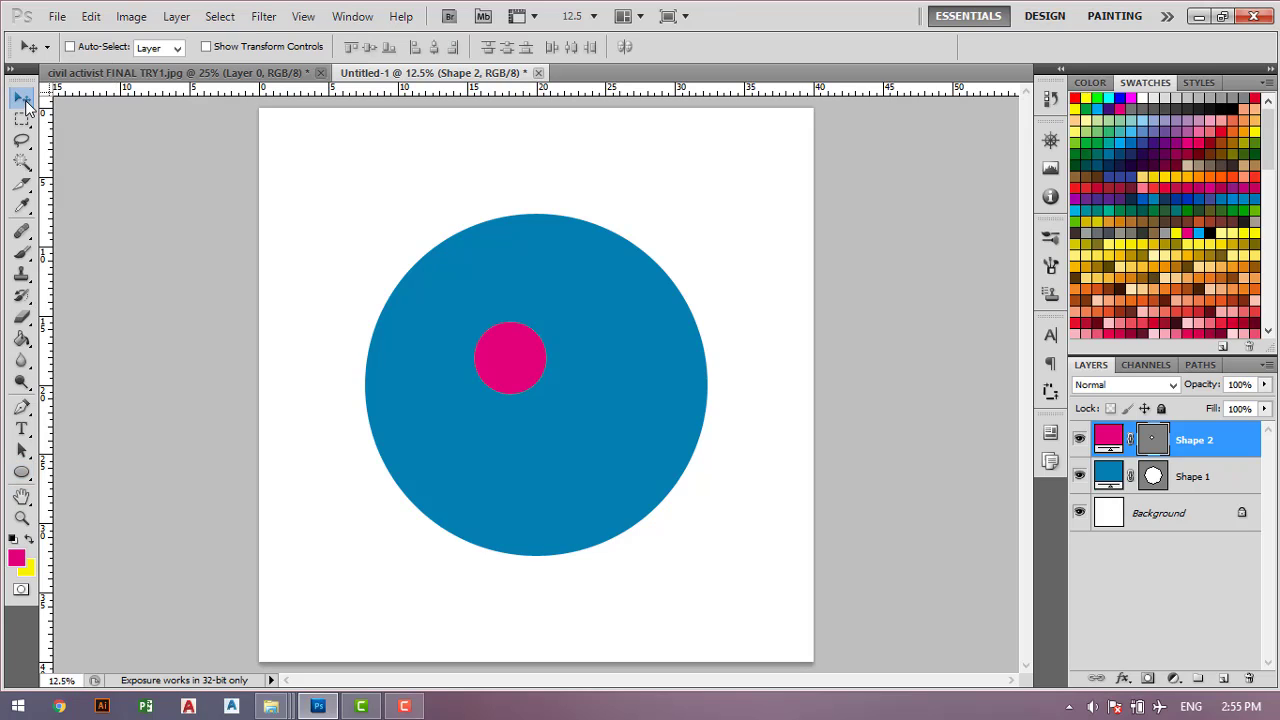
click(220, 16)
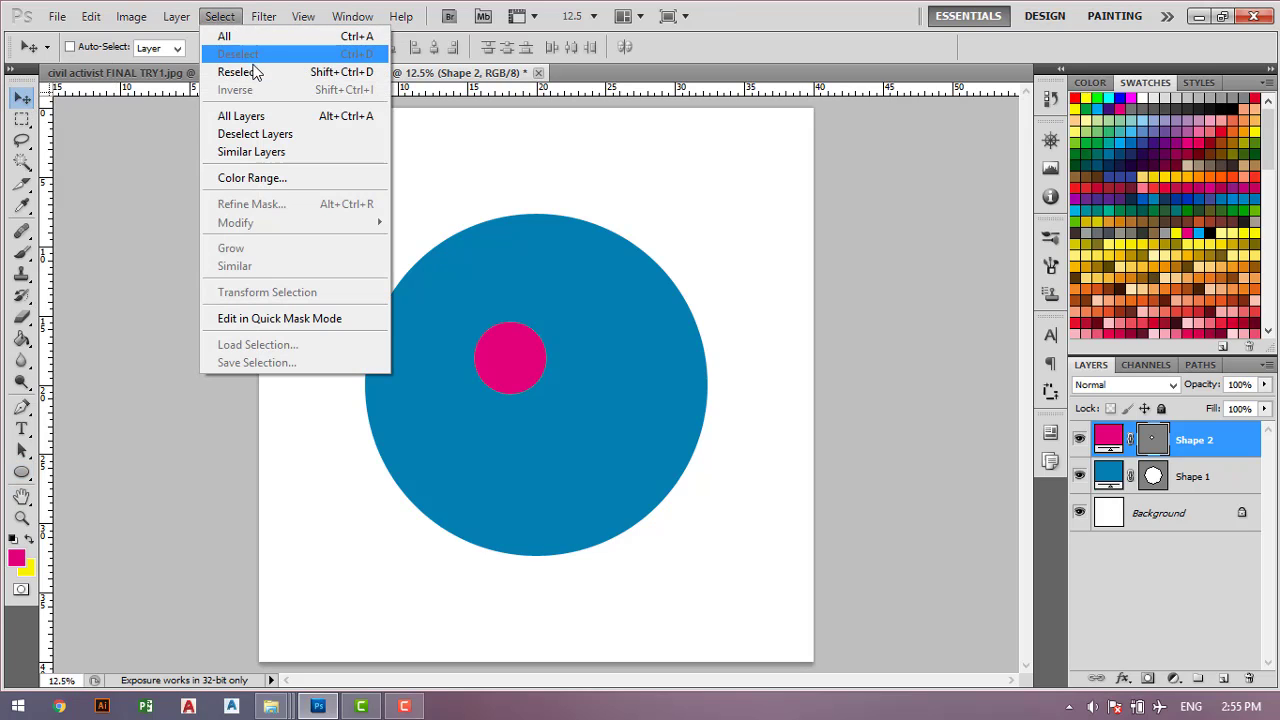
click(250, 38)
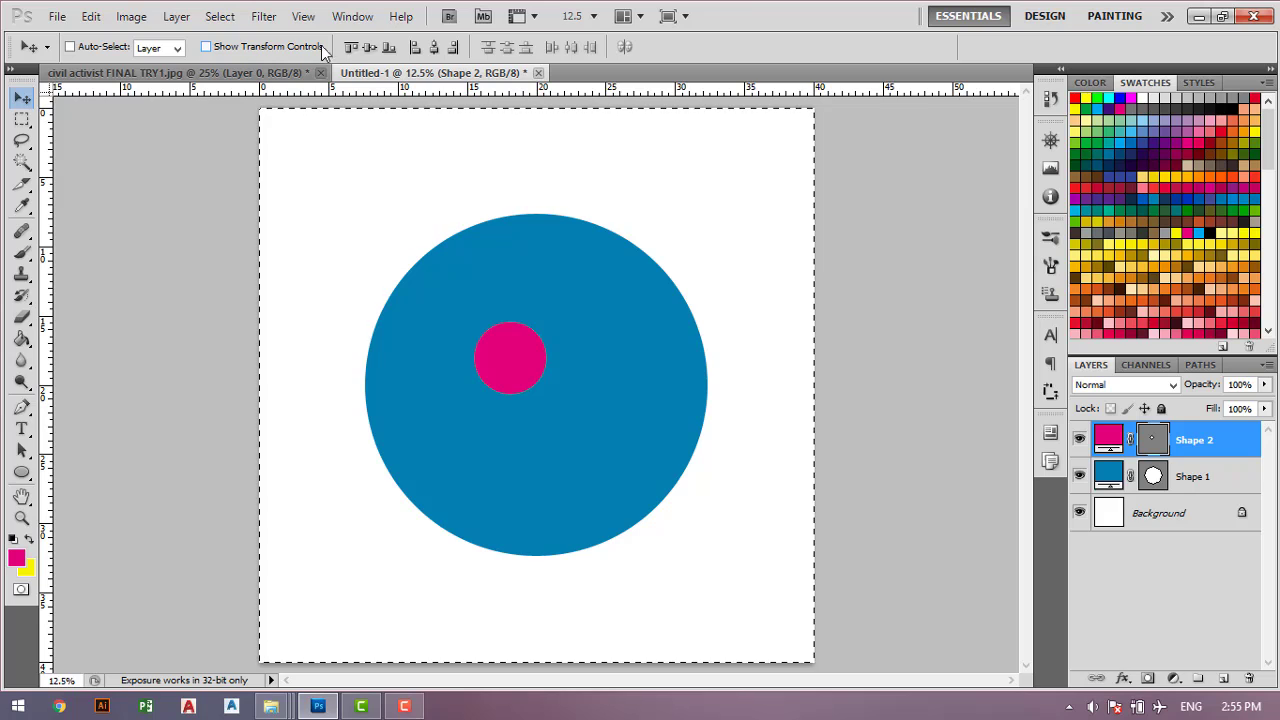
click(369, 48)
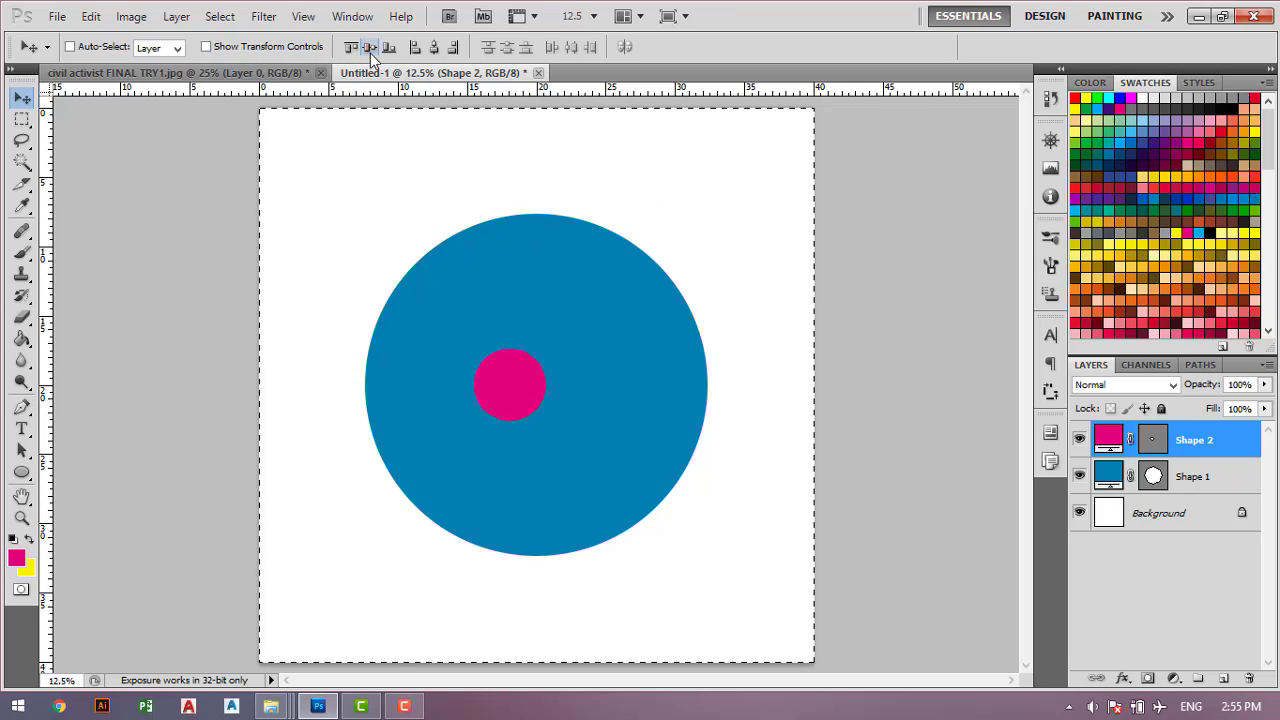
click(433, 48)
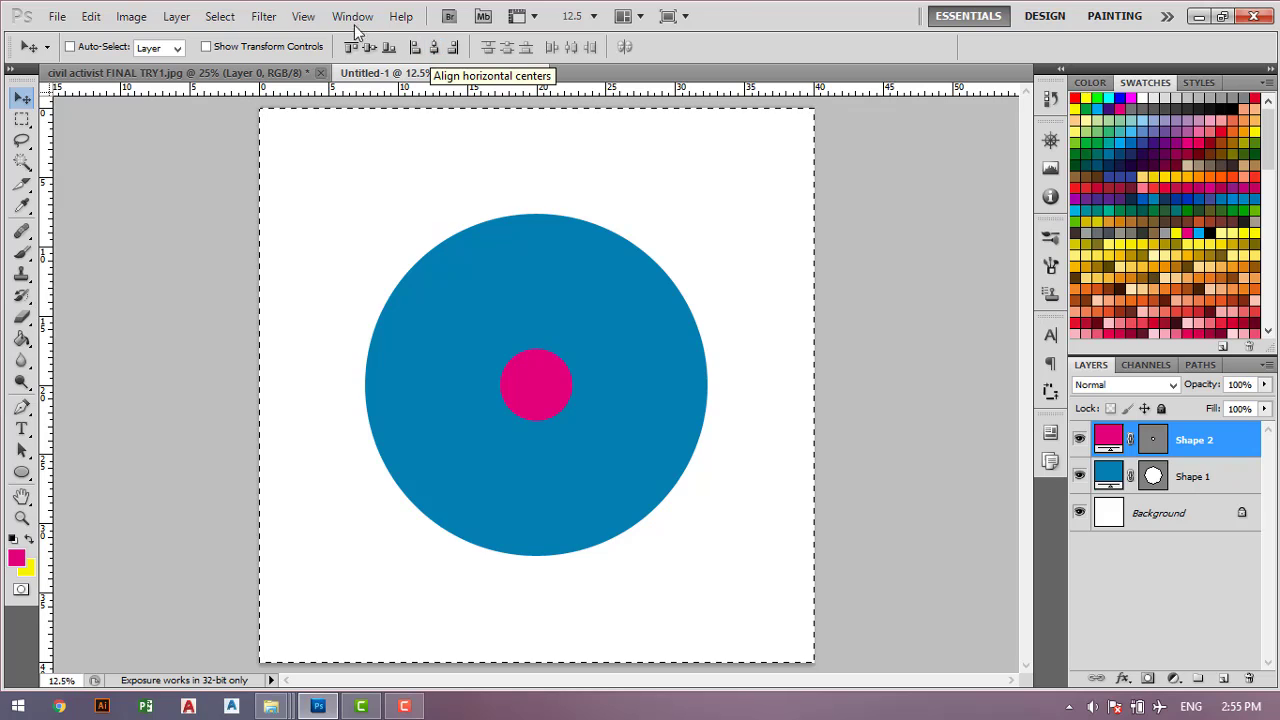
click(224, 17)
click(240, 54)
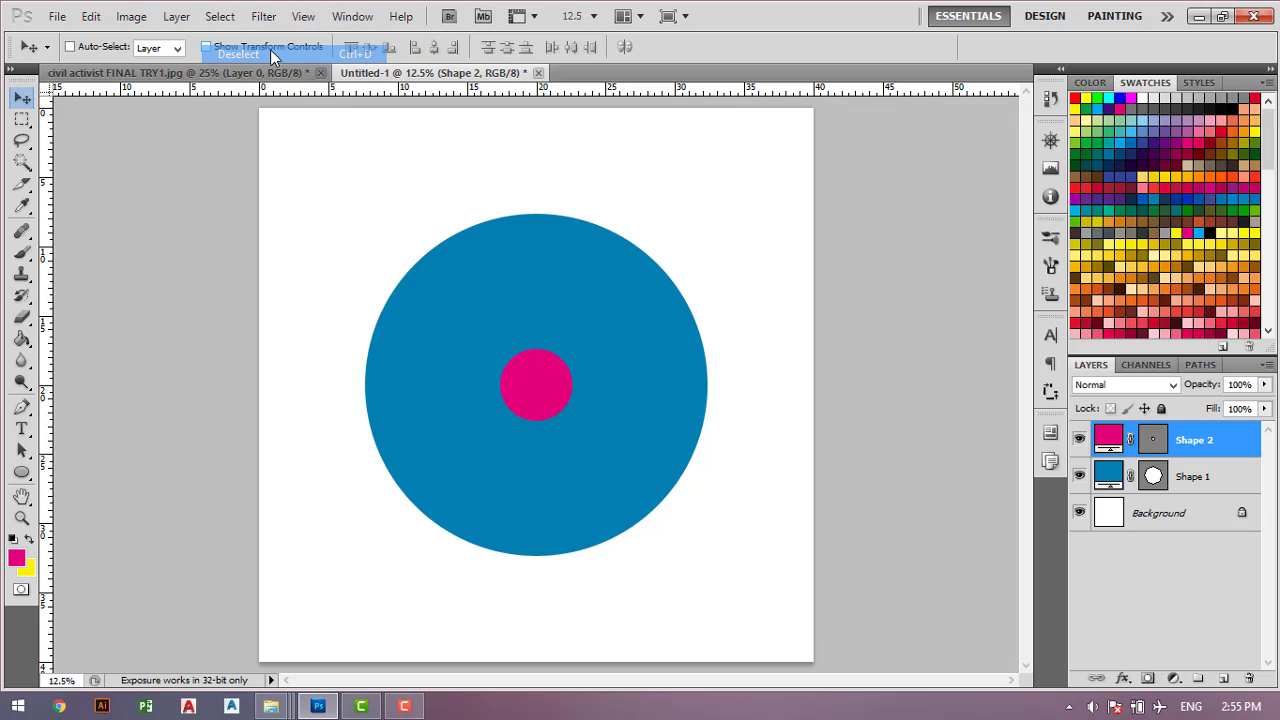
click(1155, 442)
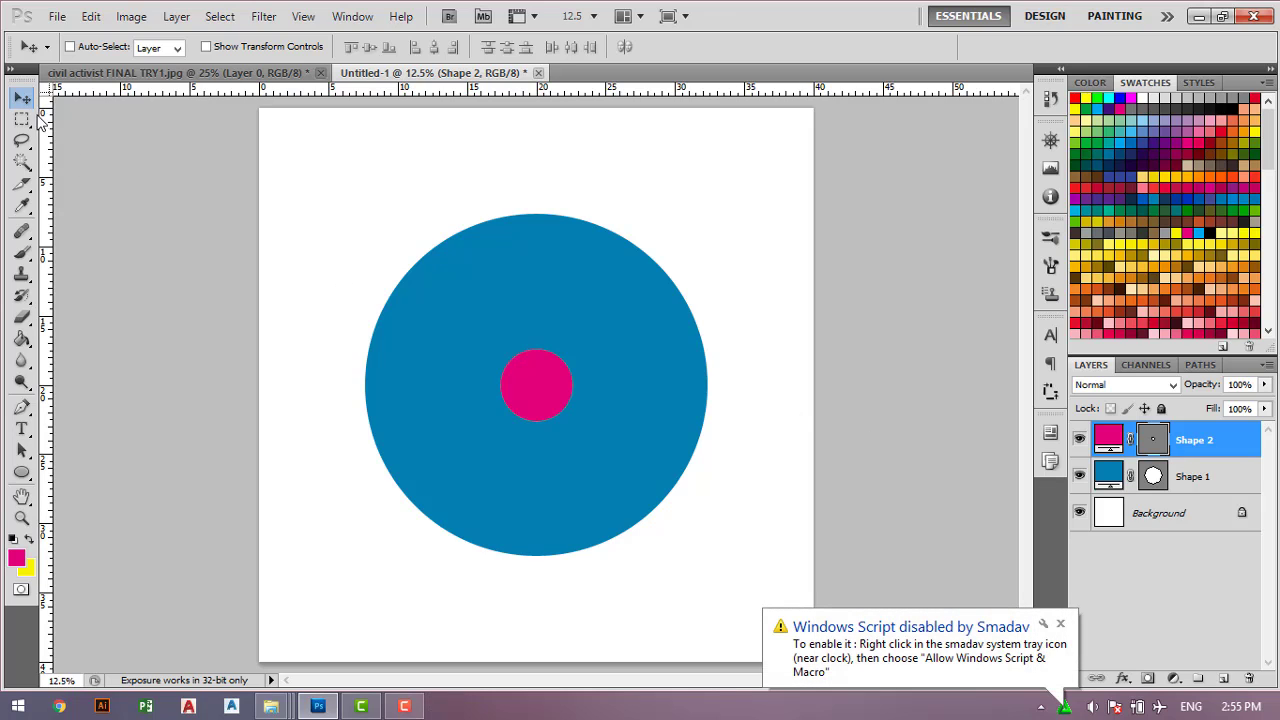
mouse_move(558, 400)
mouse_down()
mouse_move(558, 325)
mouse_move(562, 366)
mouse_move(561, 346)
mouse_up()
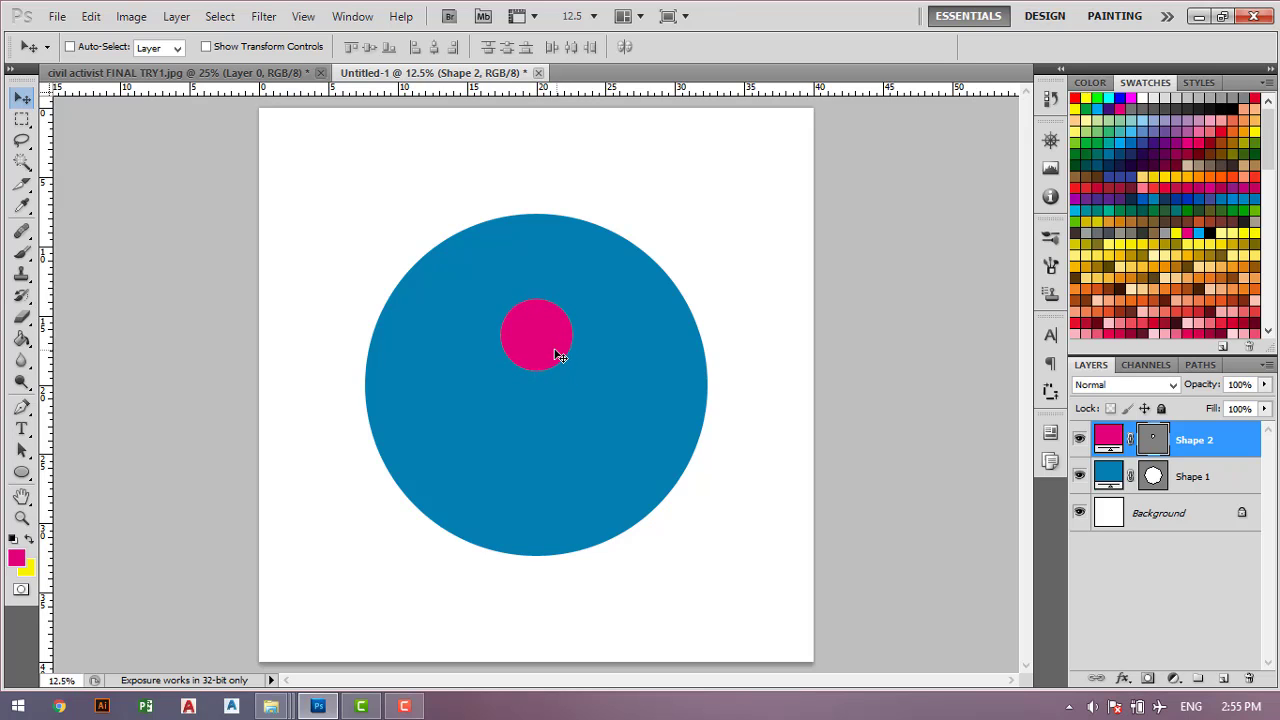
Duplicate Shape 2 as layer 'smaller' and move it right of the original
key(u)
right_click(1221, 484)
right_click(1224, 447)
right_click(1224, 447)
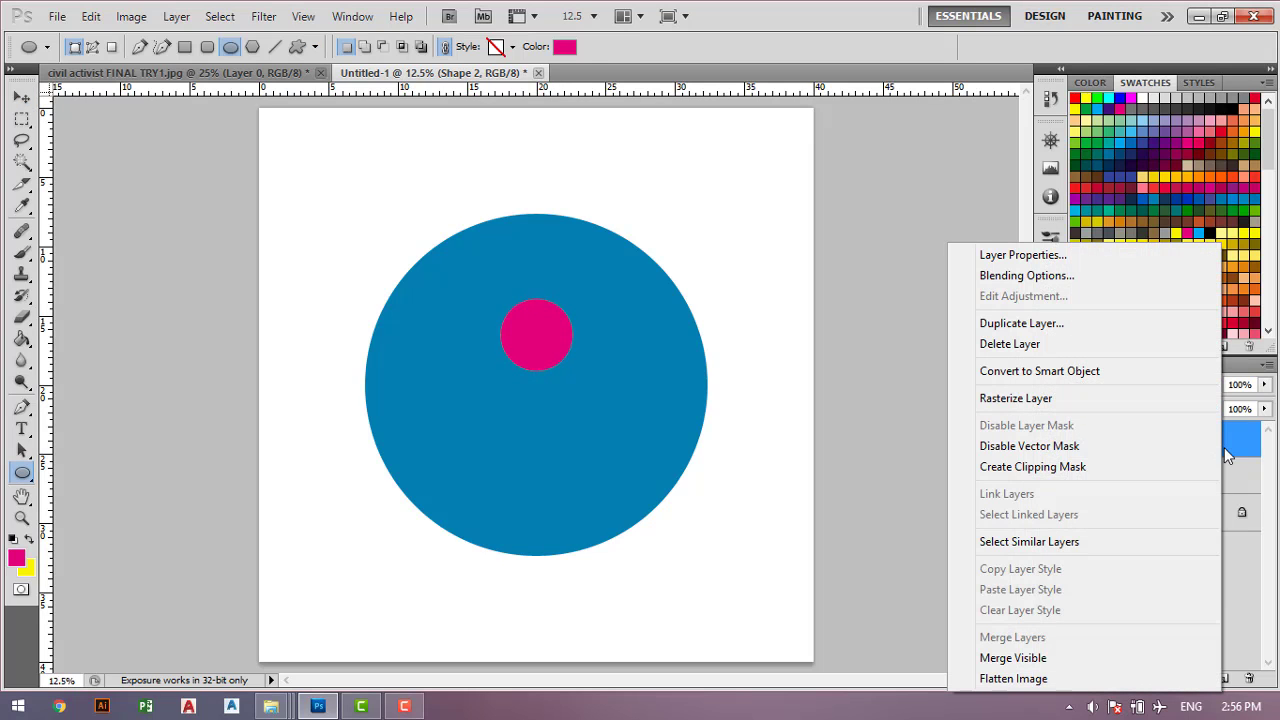
click(1080, 323)
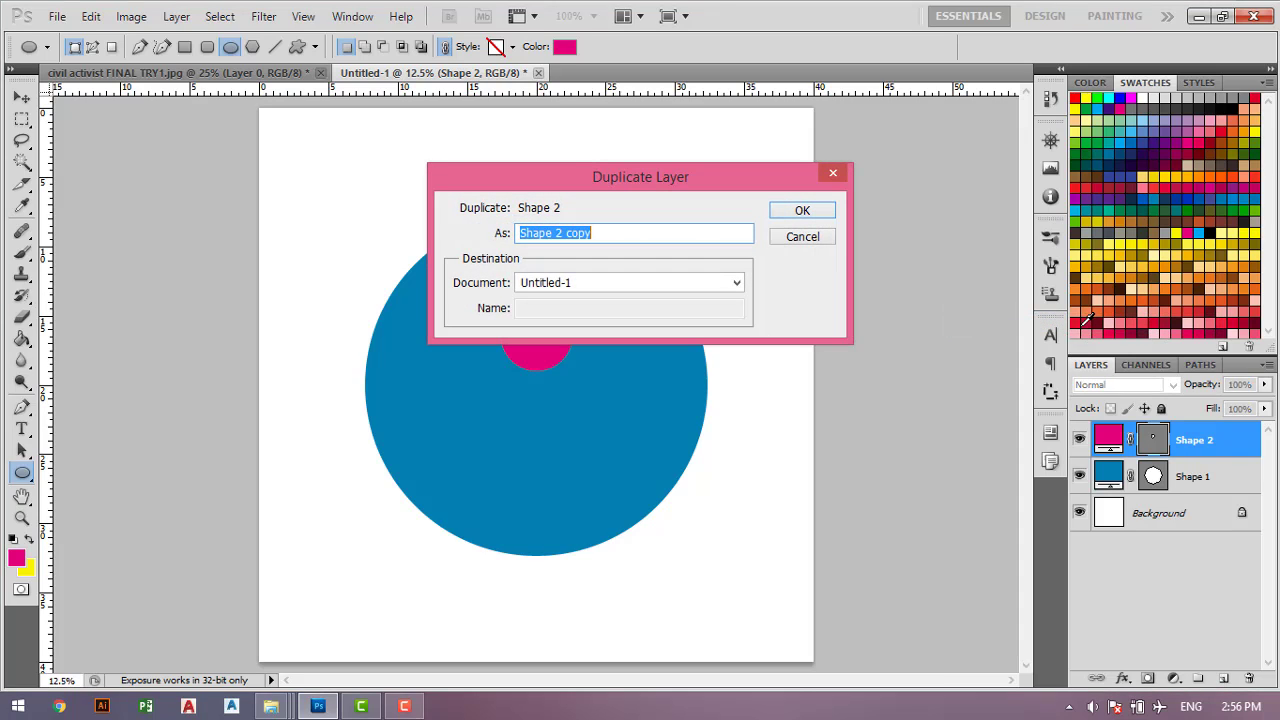
drag(659, 236, 452, 238)
text(smaller)
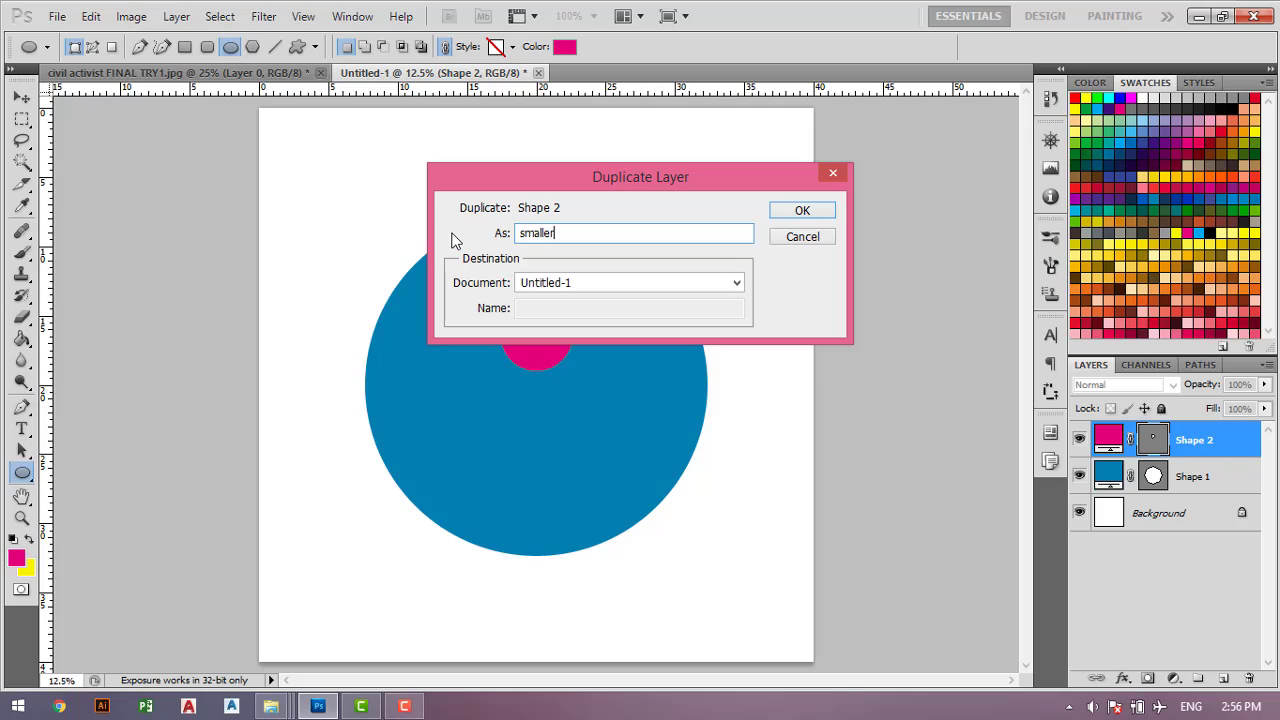
key(Return)
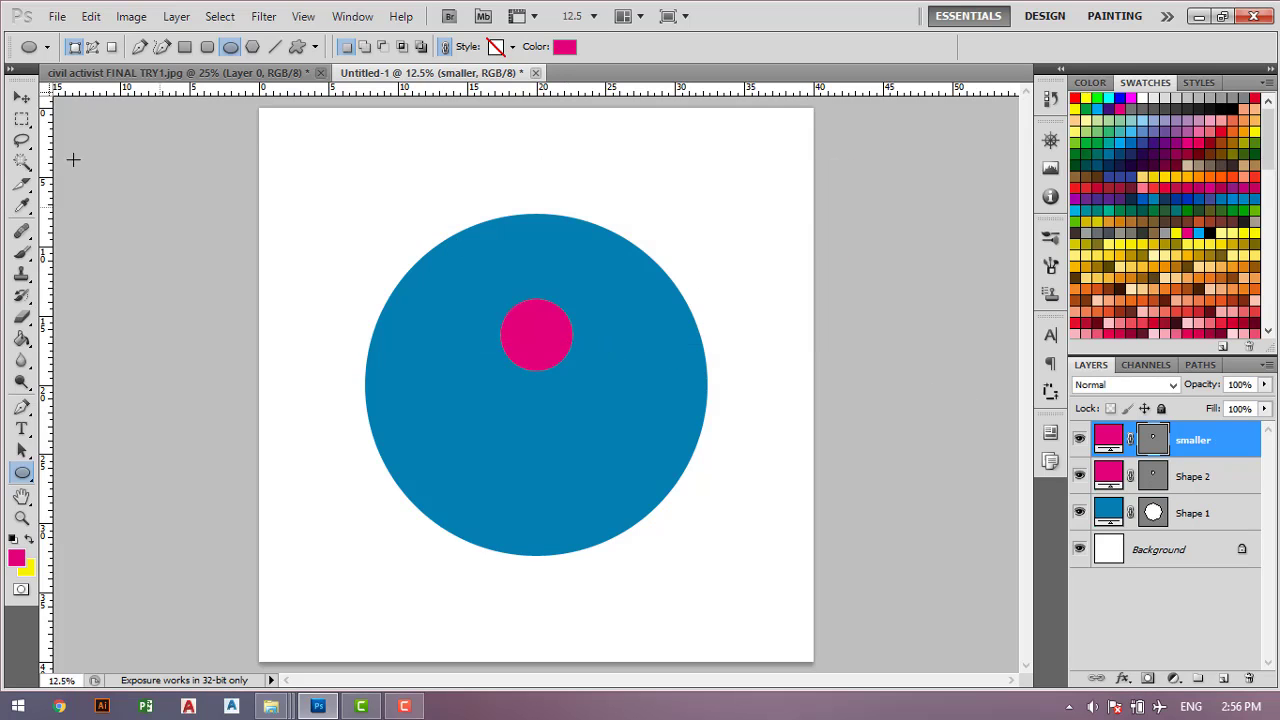
click(21, 97)
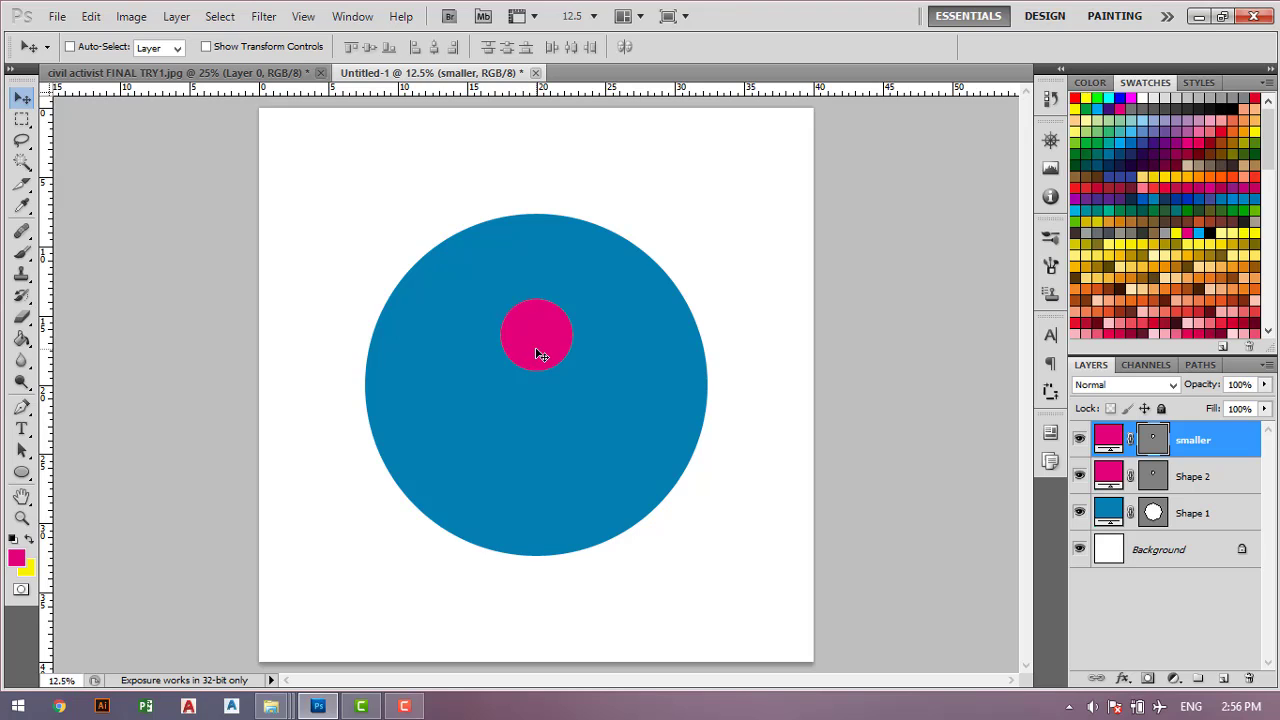
drag(537, 355, 605, 350)
Duplicate it again as 'smaller copy' and place it left of the original
right_click(1214, 443)
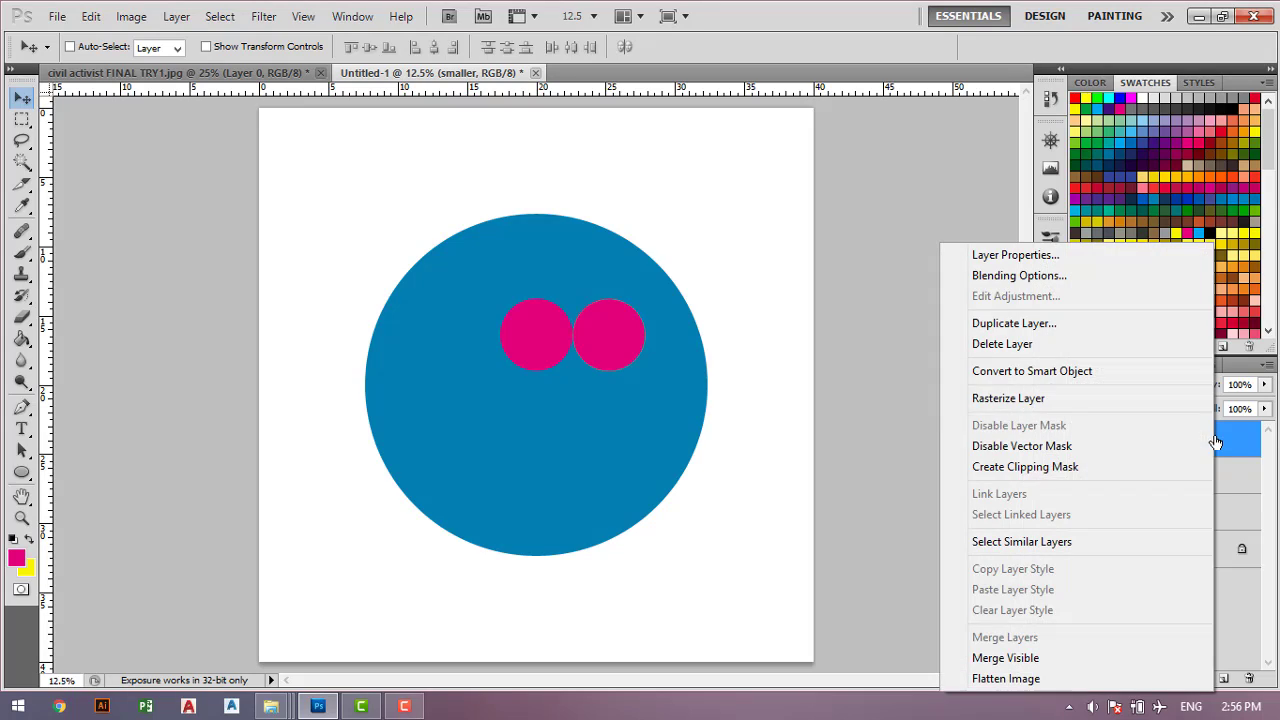
click(1099, 326)
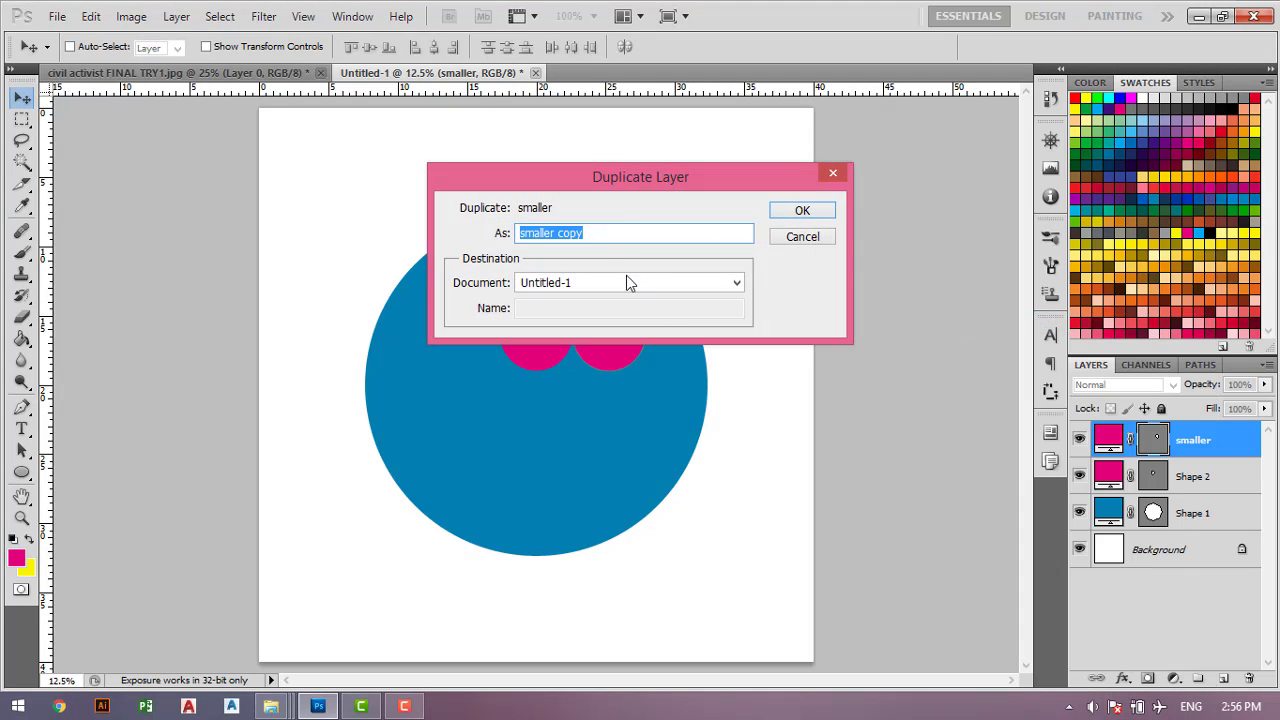
double_click(622, 230)
click(803, 212)
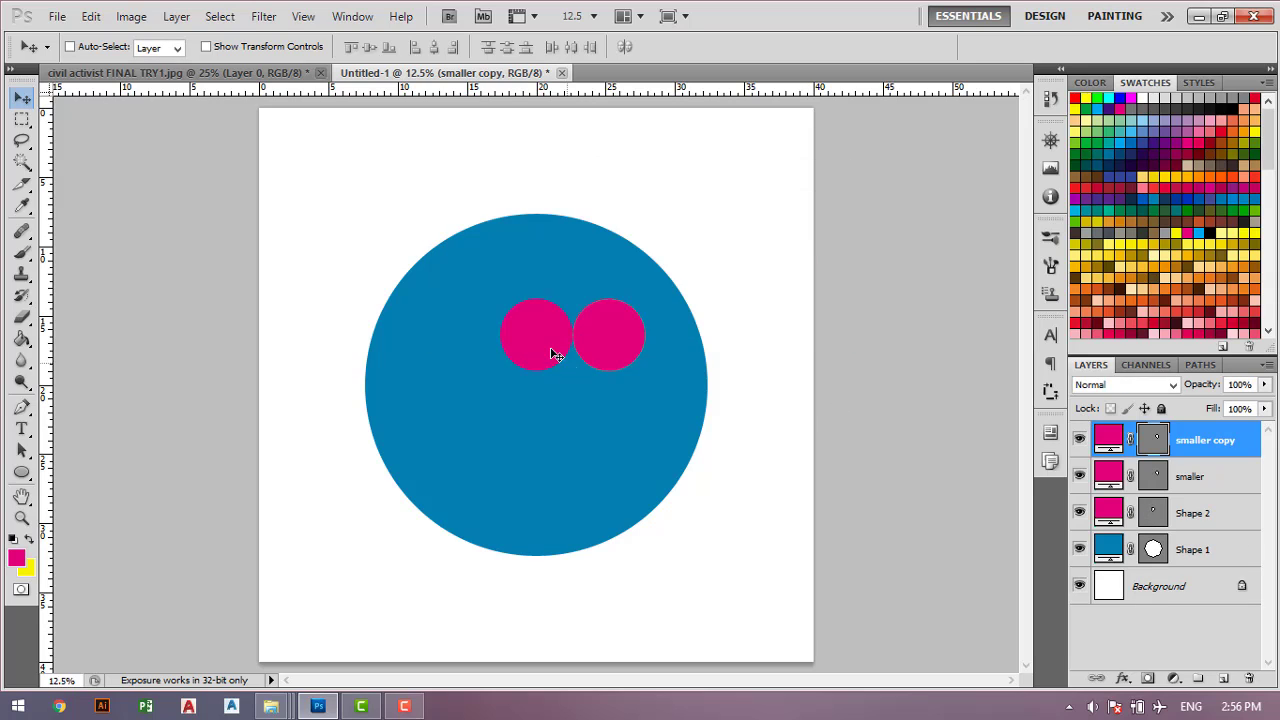
drag(632, 342, 482, 342)
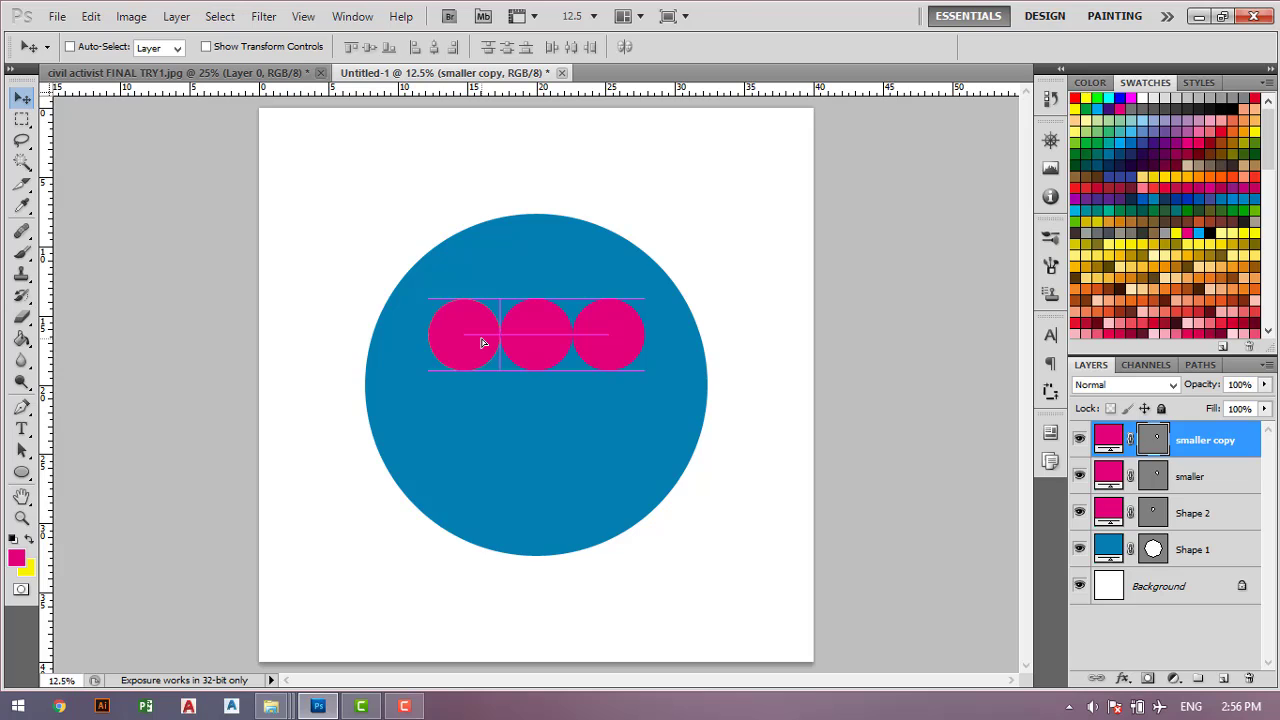
drag(481, 343, 481, 343)
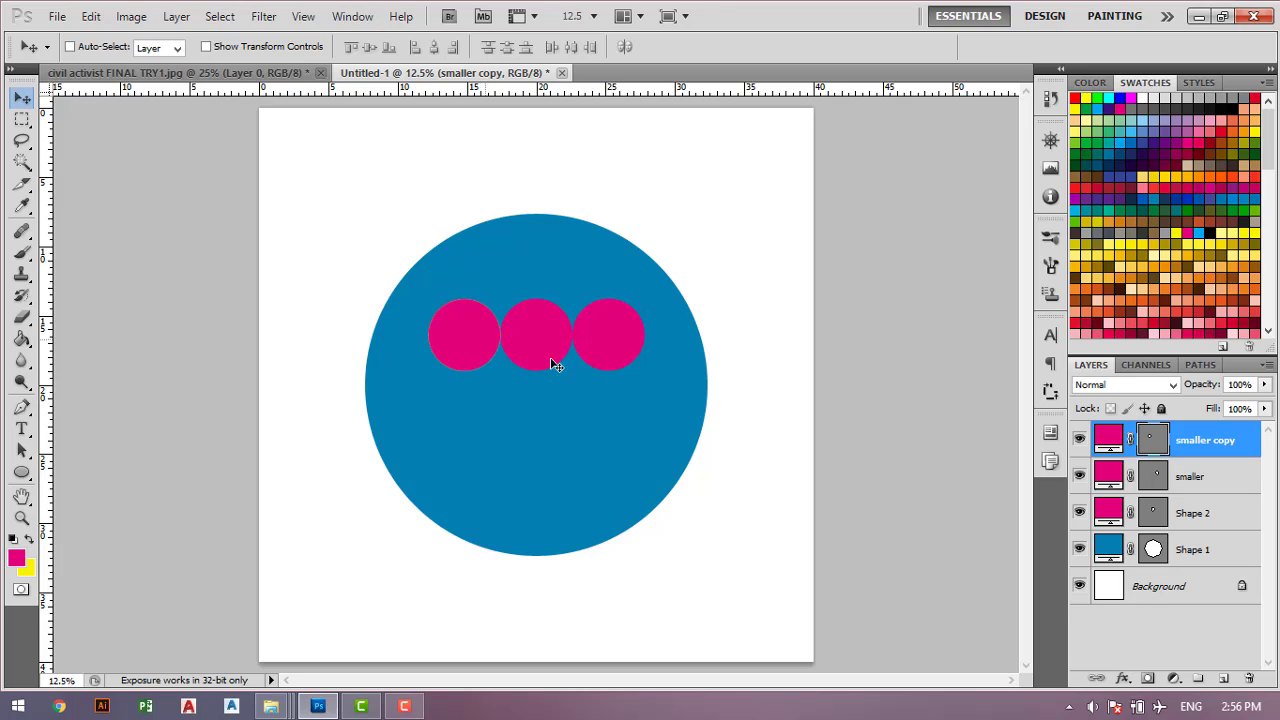
Scale the 'smaller' and 'smaller copy' circles together to about 79%
click(1229, 476)
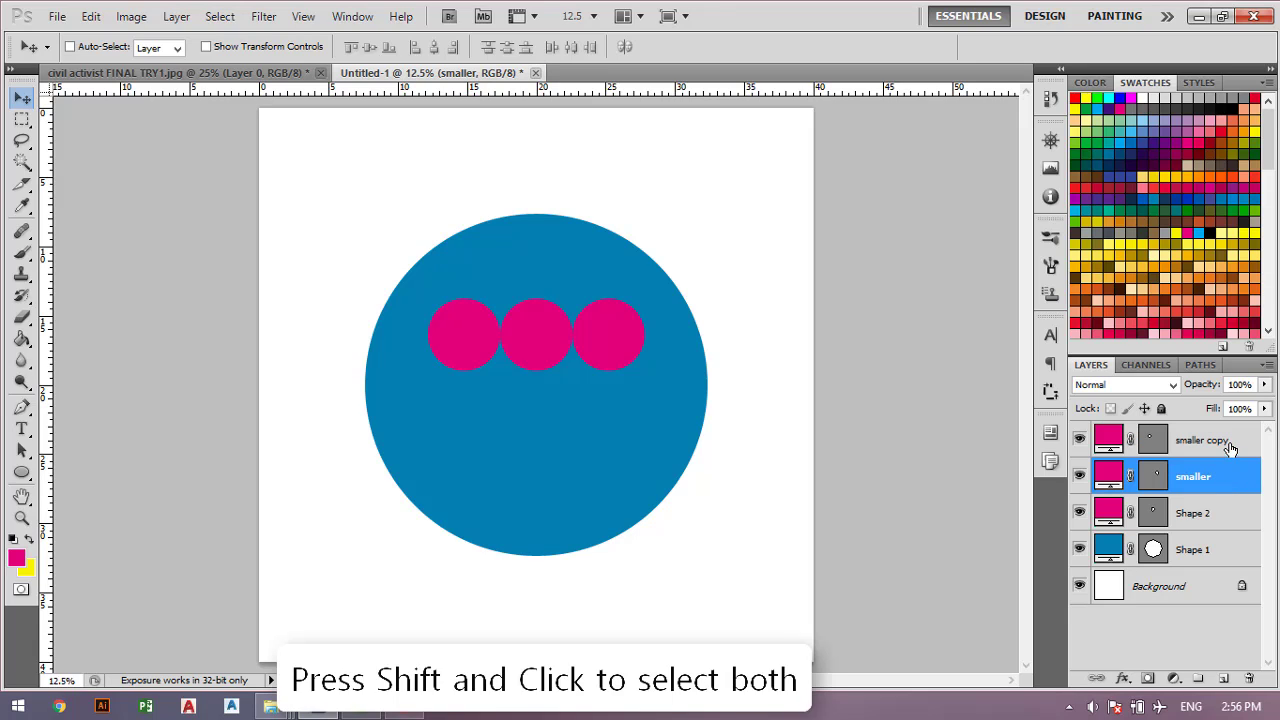
shift+click(1230, 448)
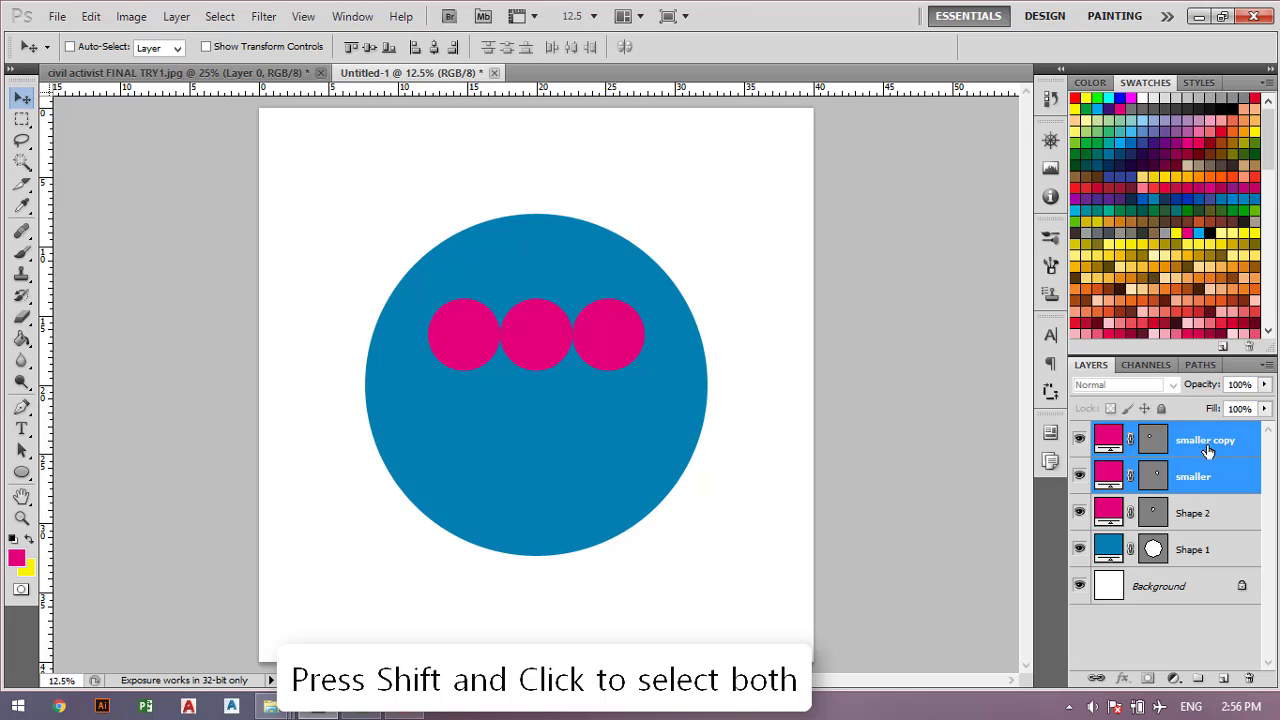
click(207, 47)
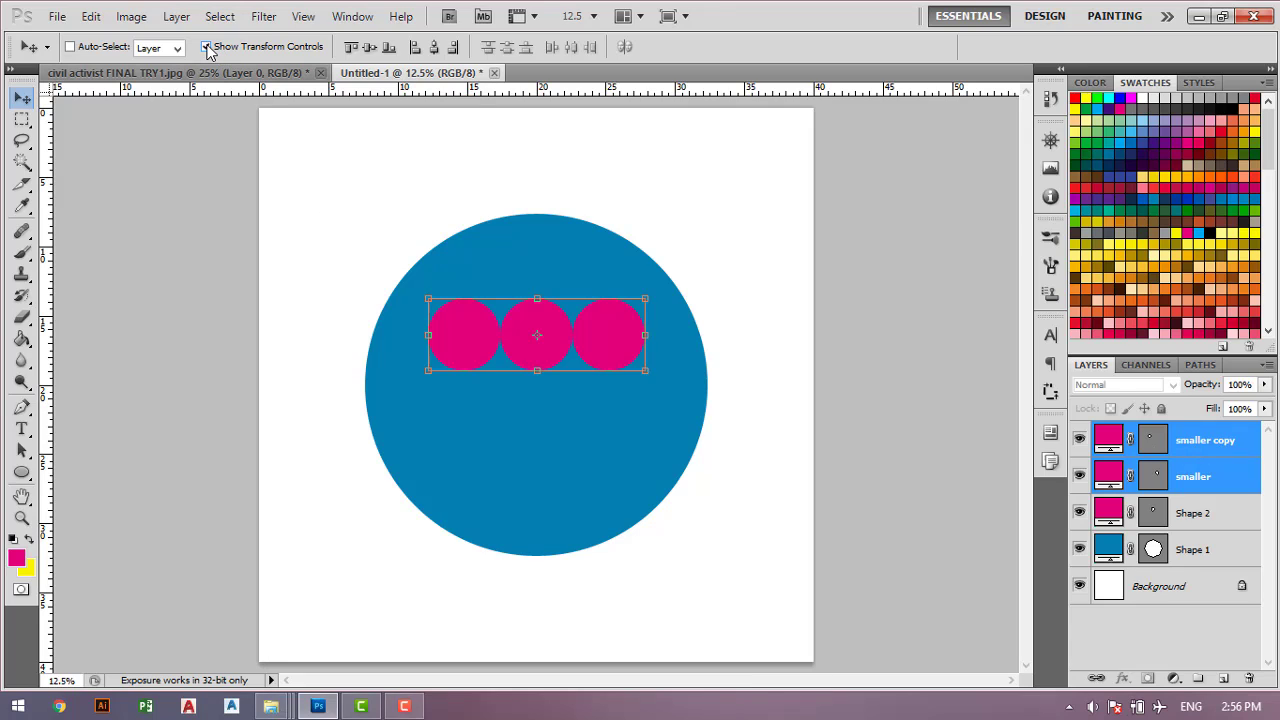
click(645, 299)
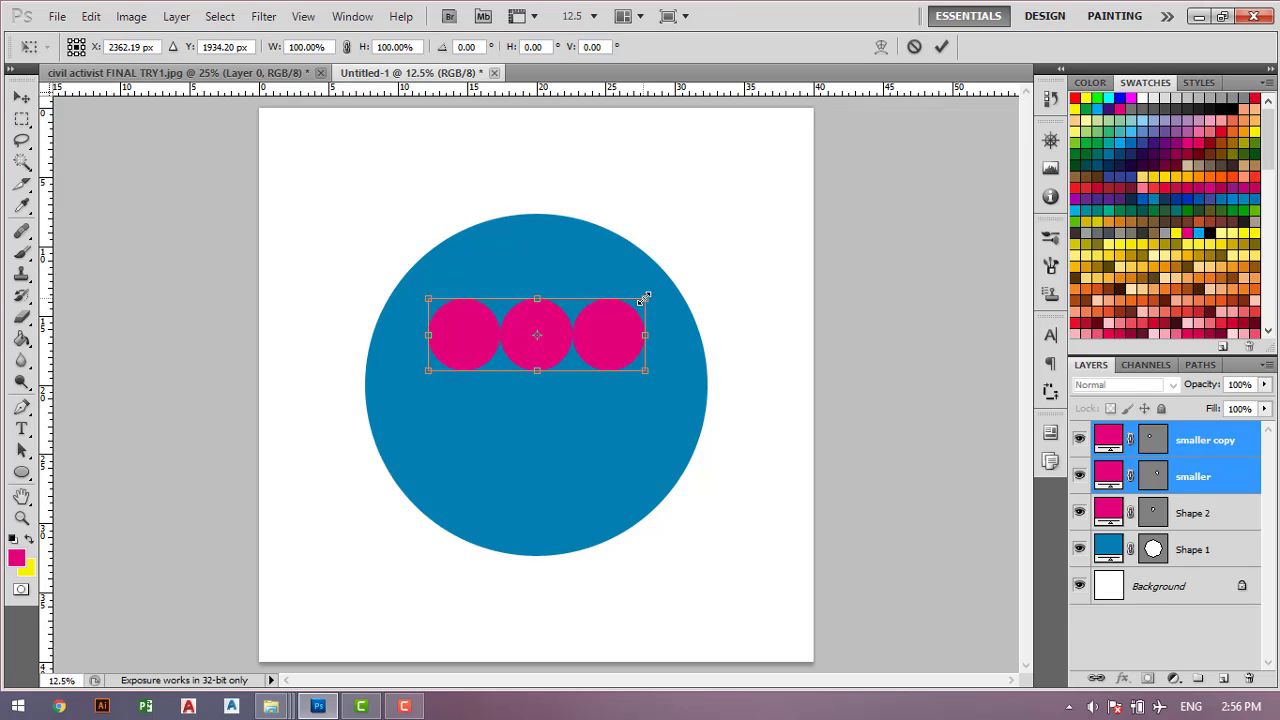
drag(645, 299, 625, 317)
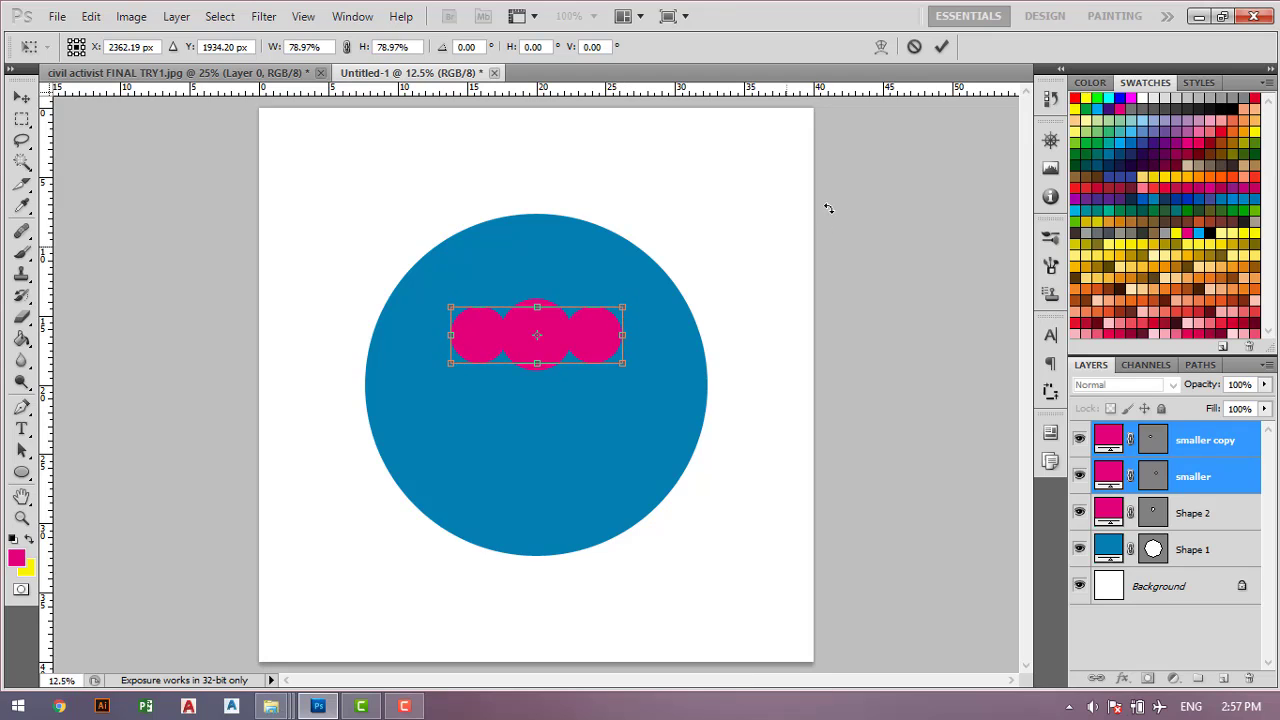
click(941, 47)
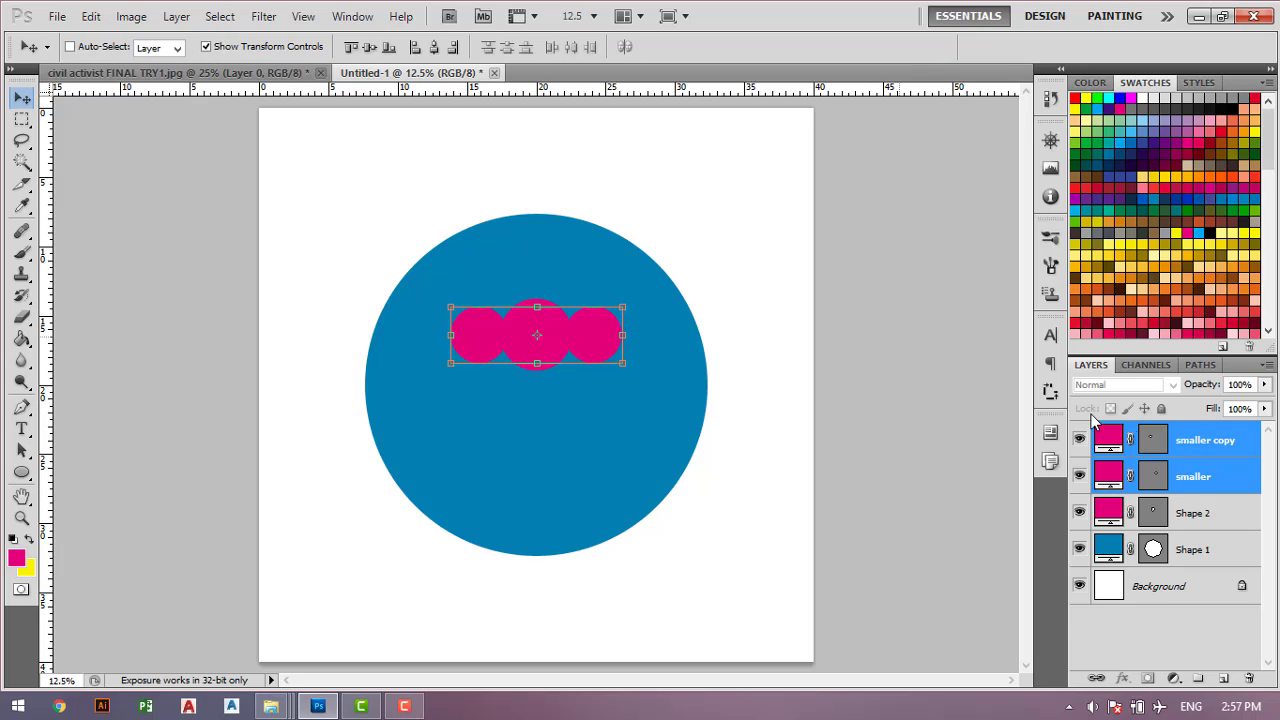
Nudge the right circle rightward and the left circle leftward, away from the middle circle
click(1112, 483)
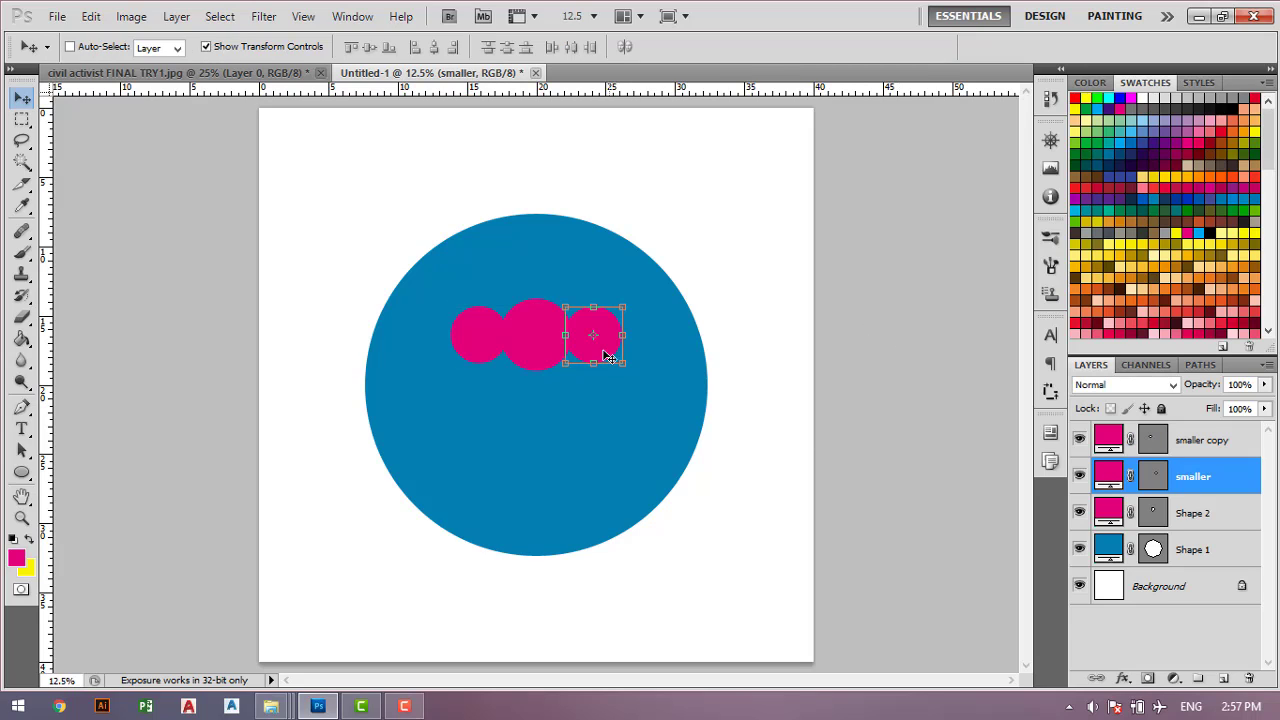
drag(605, 352, 610, 347)
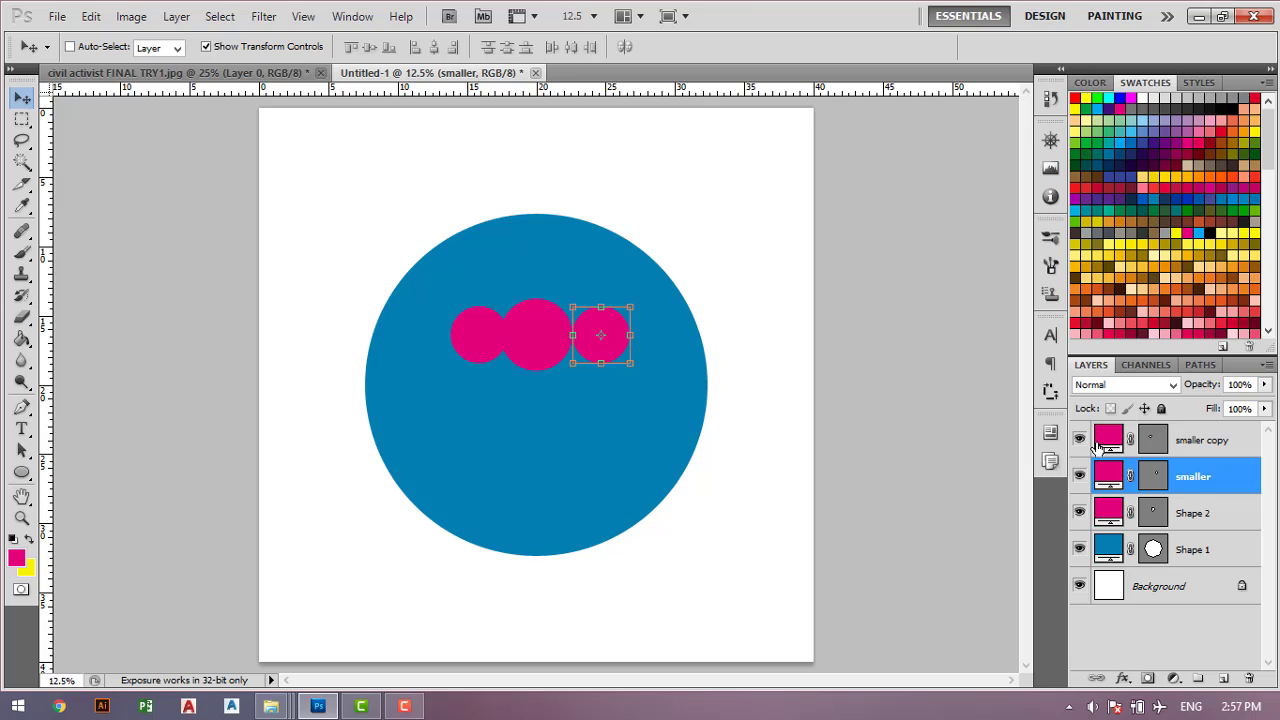
click(1100, 447)
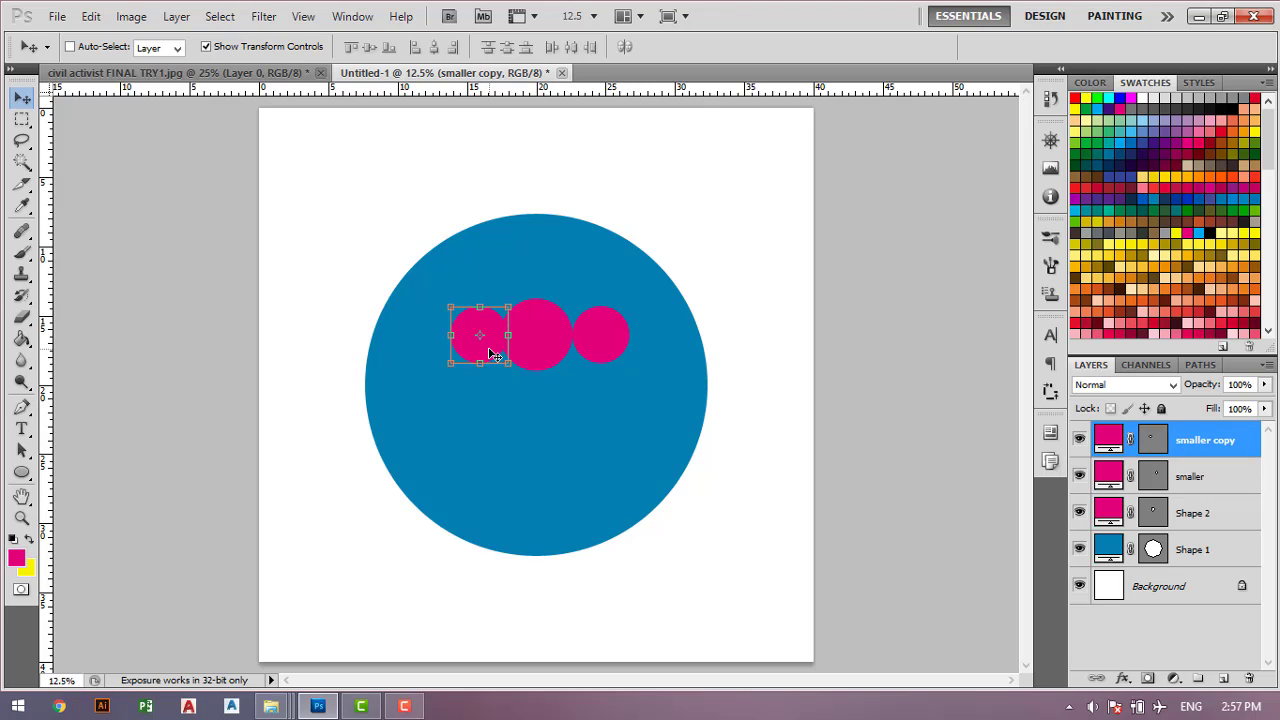
drag(478, 357, 471, 357)
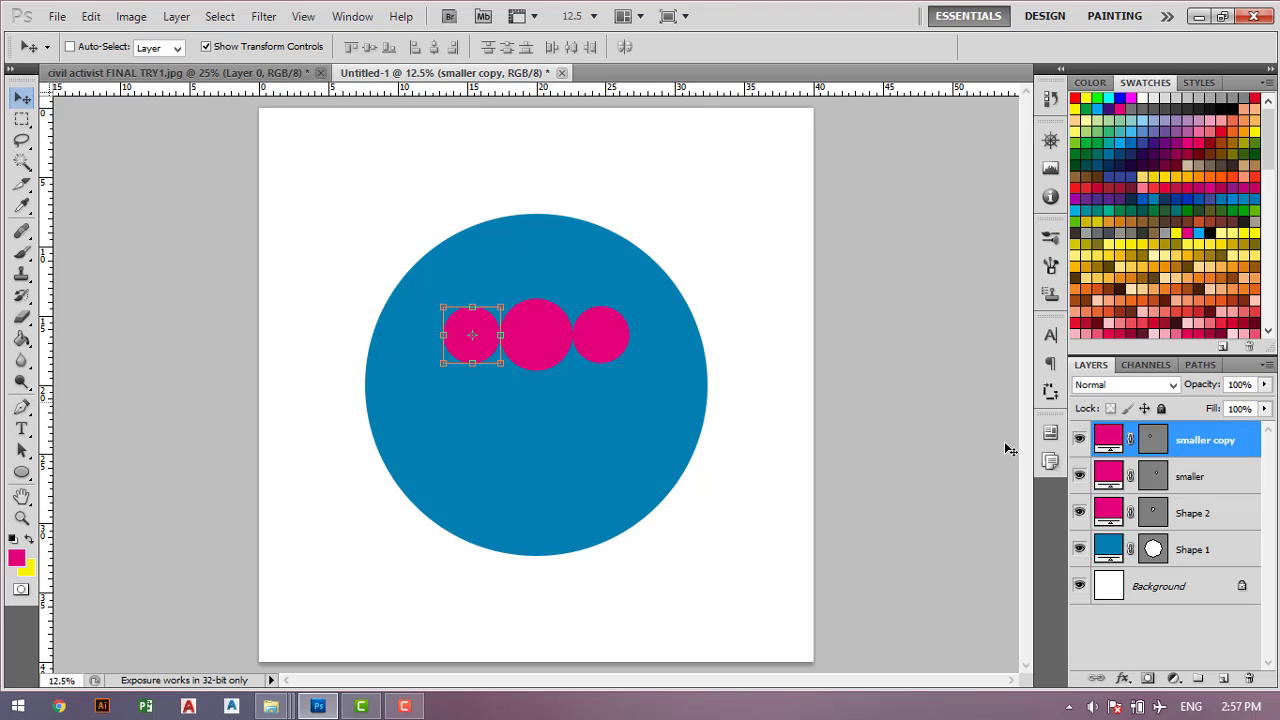
click(1112, 479)
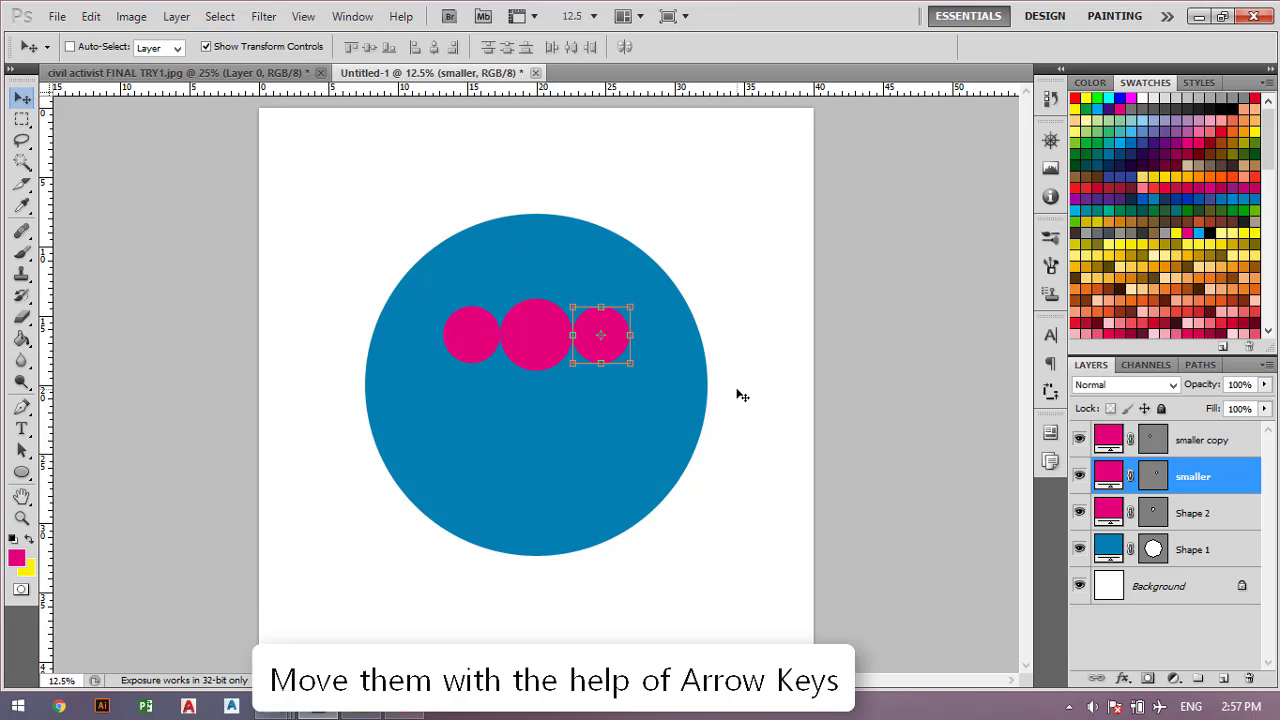
key(Right)
key(Right)
key(Right)
key(Right)
key(Right)
key(Right)
key(Right)
key(Right)
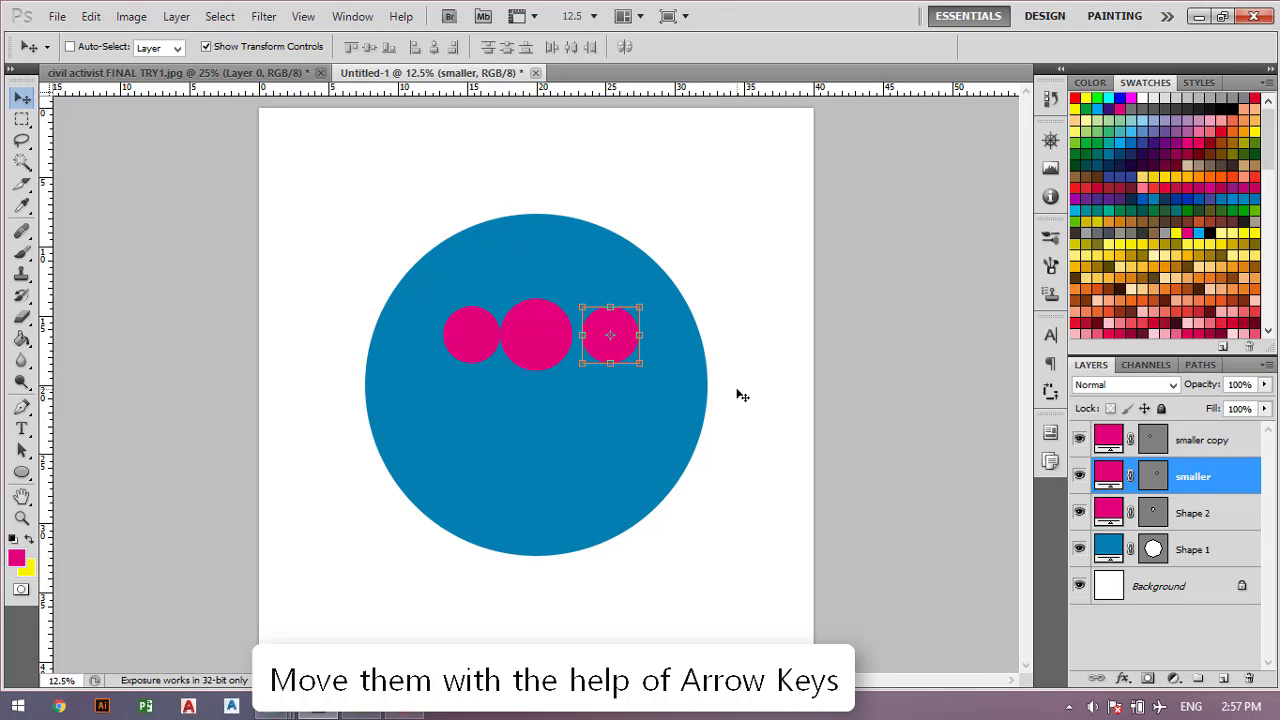
key(Right)
key(Right)
key(Right)
key(Right)
key(Right)
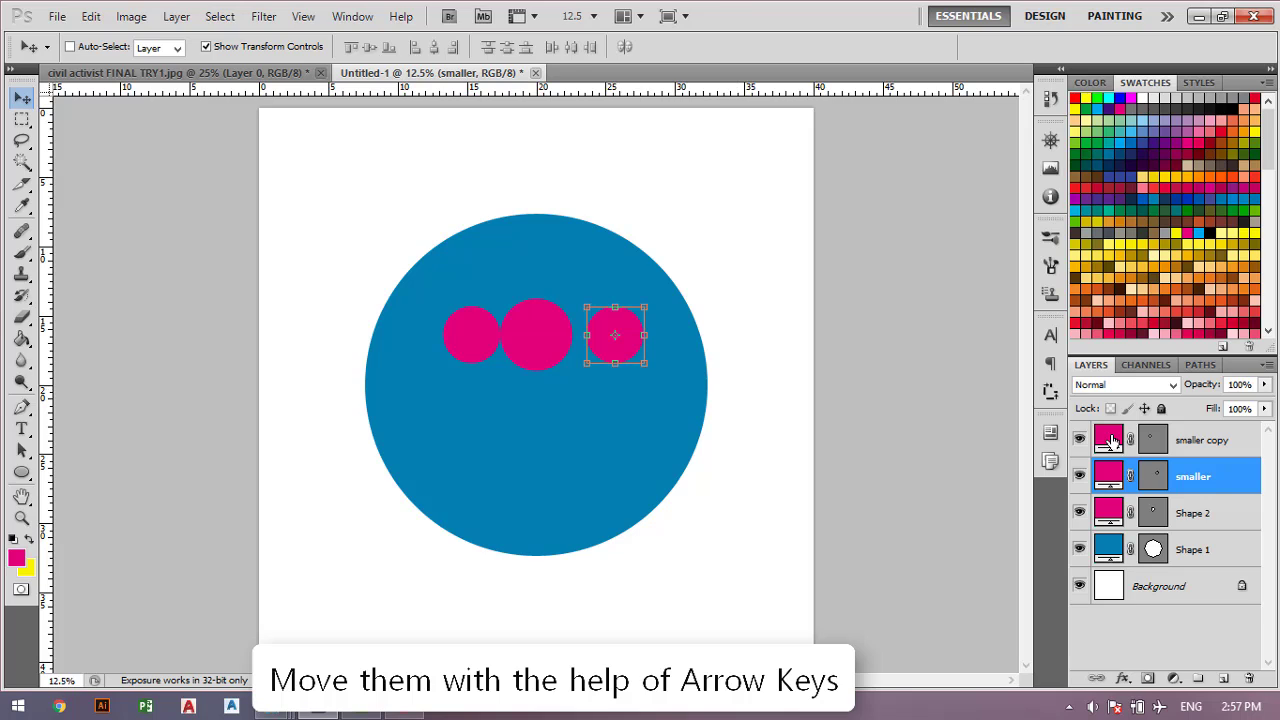
click(1113, 441)
key(Left)
key(Left)
key(Left)
key(Left)
key(Left)
key(Left)
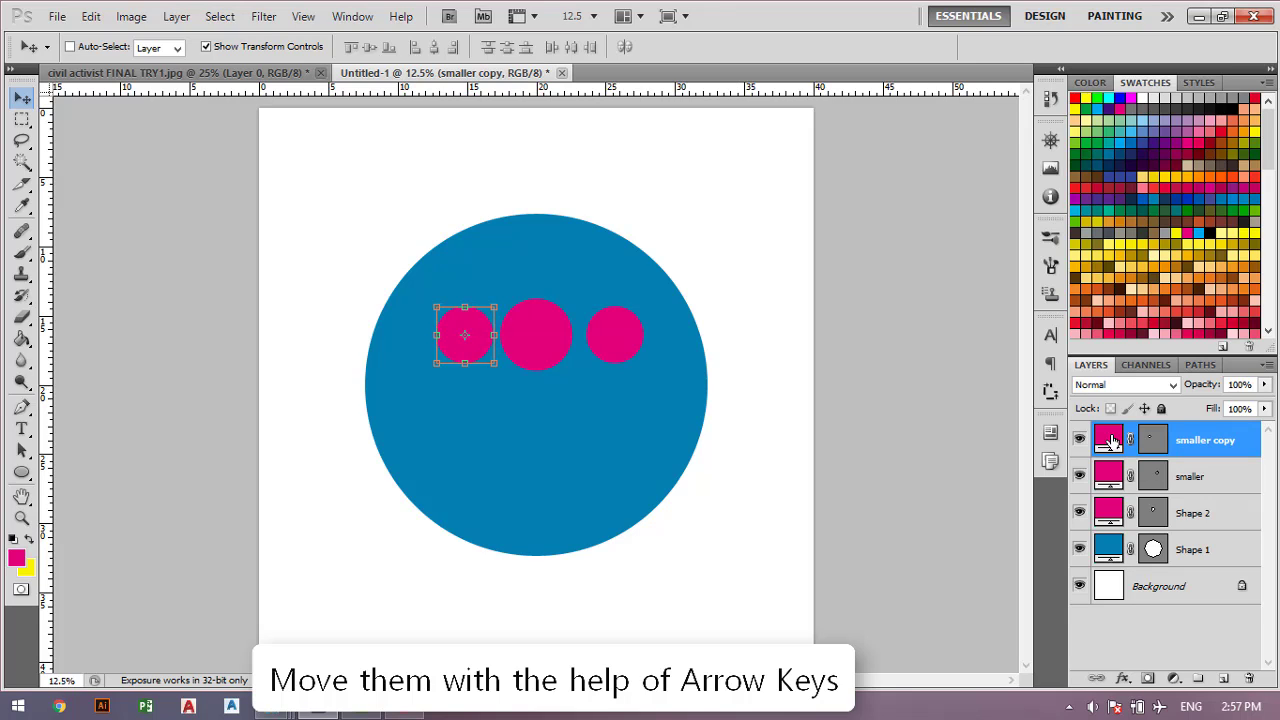
key(Left)
key(Left)
key(Left)
key(Left)
key(Left)
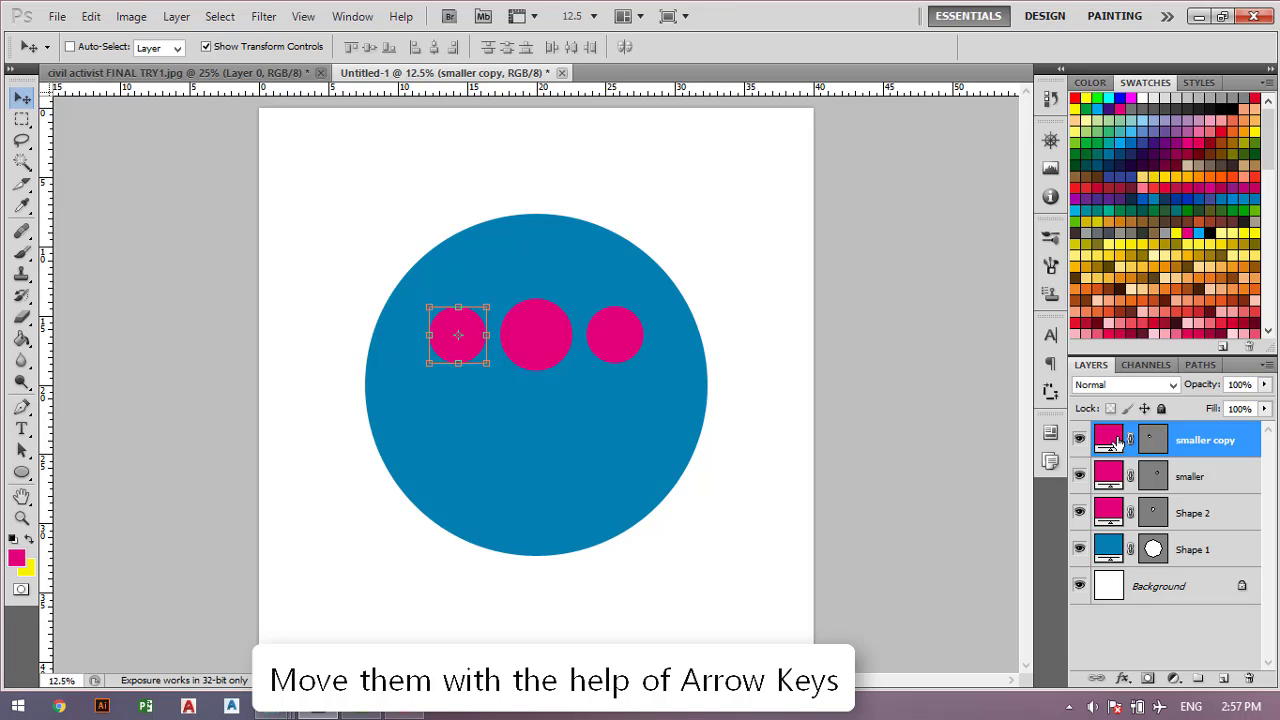
Lower both outer circles slightly so the three sit level in a row
shift+click(1117, 472)
key(shift+Down)
key(shift+Down)
key(shift+Down)
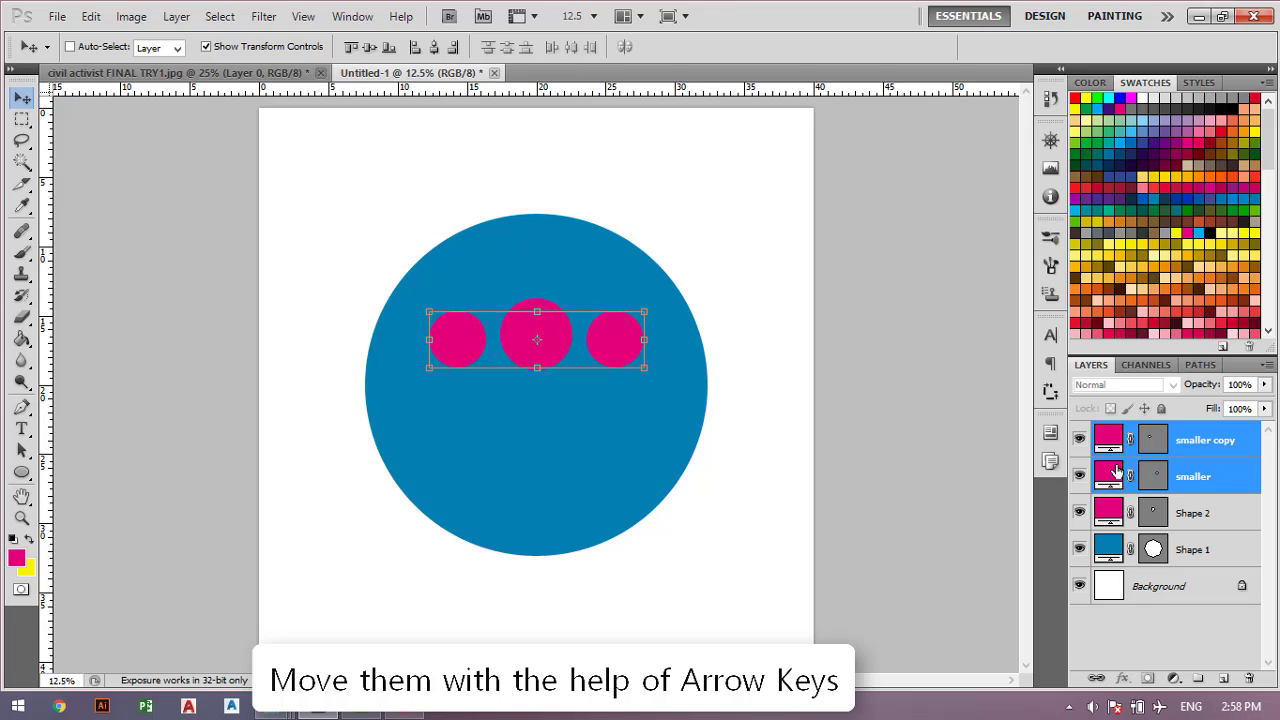
key(shift+Down)
key(shift+Down)
key(shift+Down)
key(shift+Down)
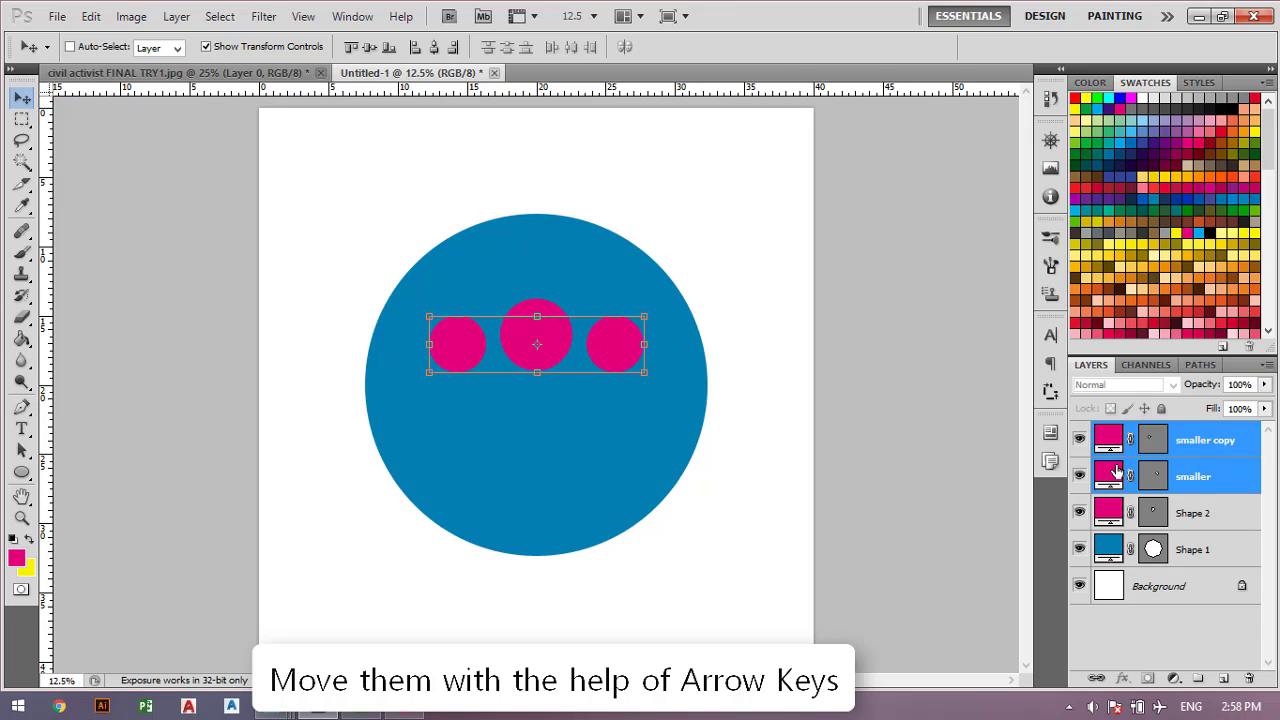
key(shift+Up)
key(shift+Up)
key(shift+Up)
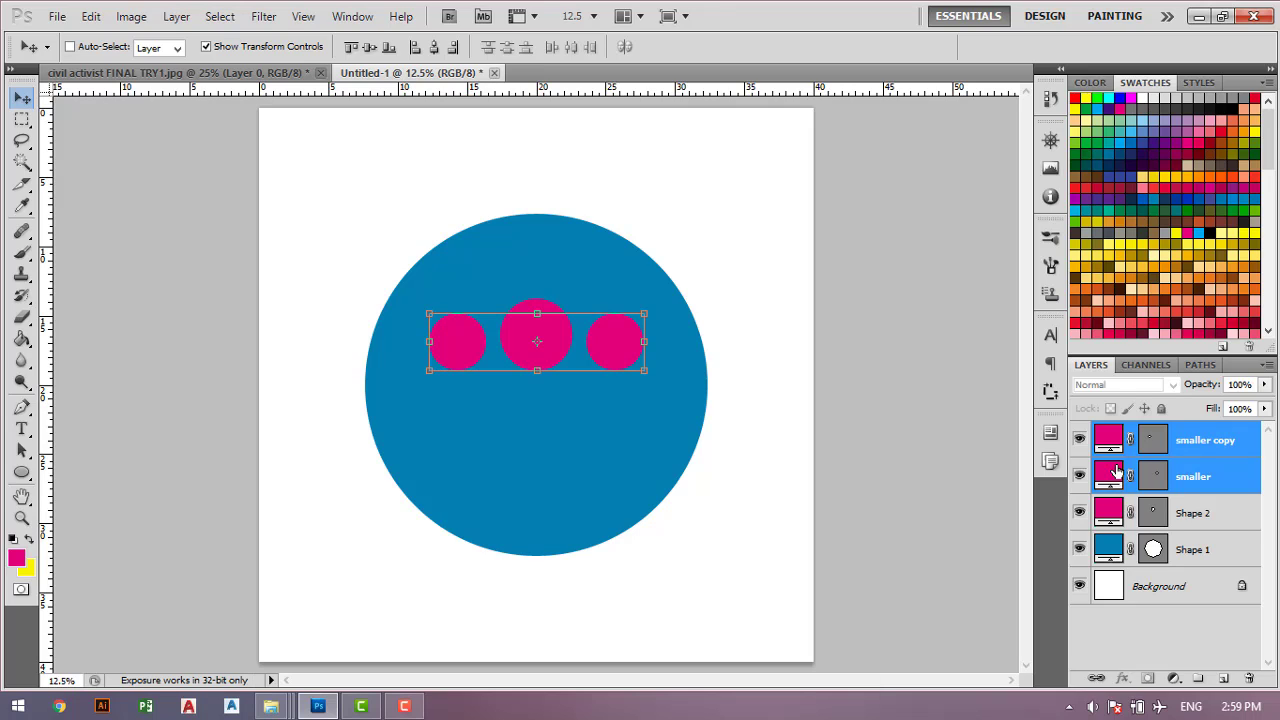
key(shift+Down)
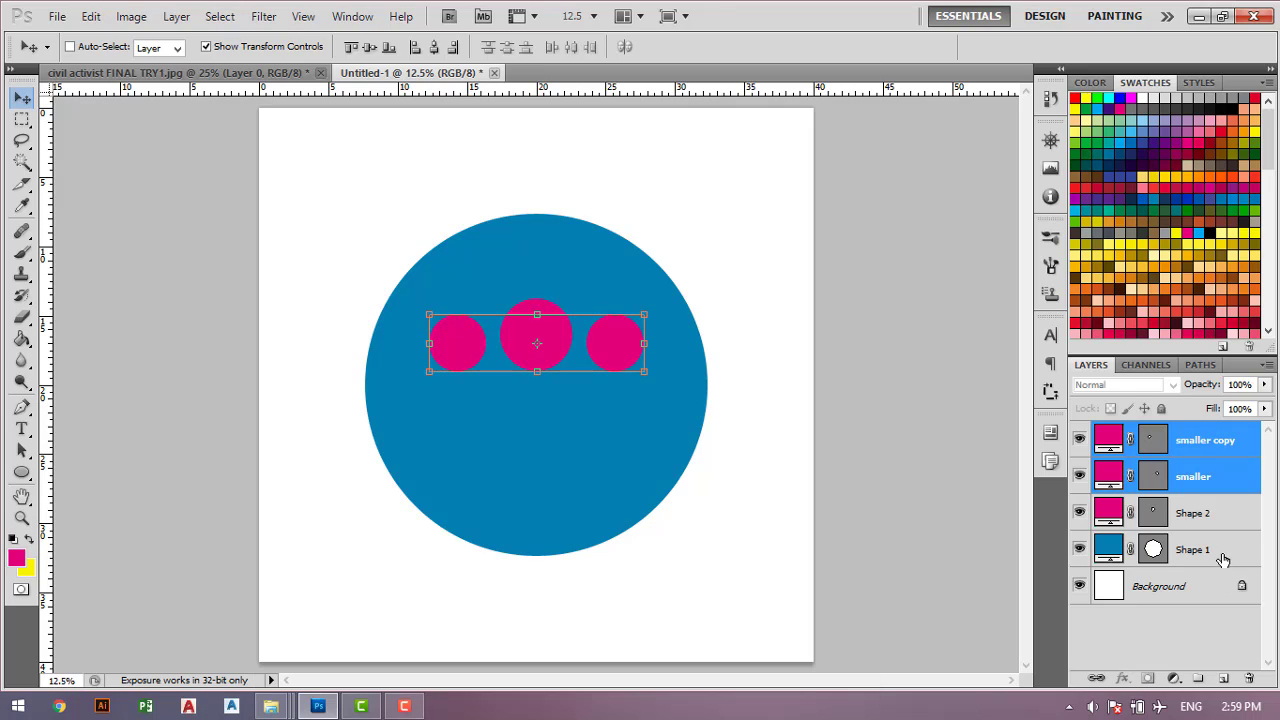
Group Shape 2, smaller and smaller copy into Group 1
click(1228, 520)
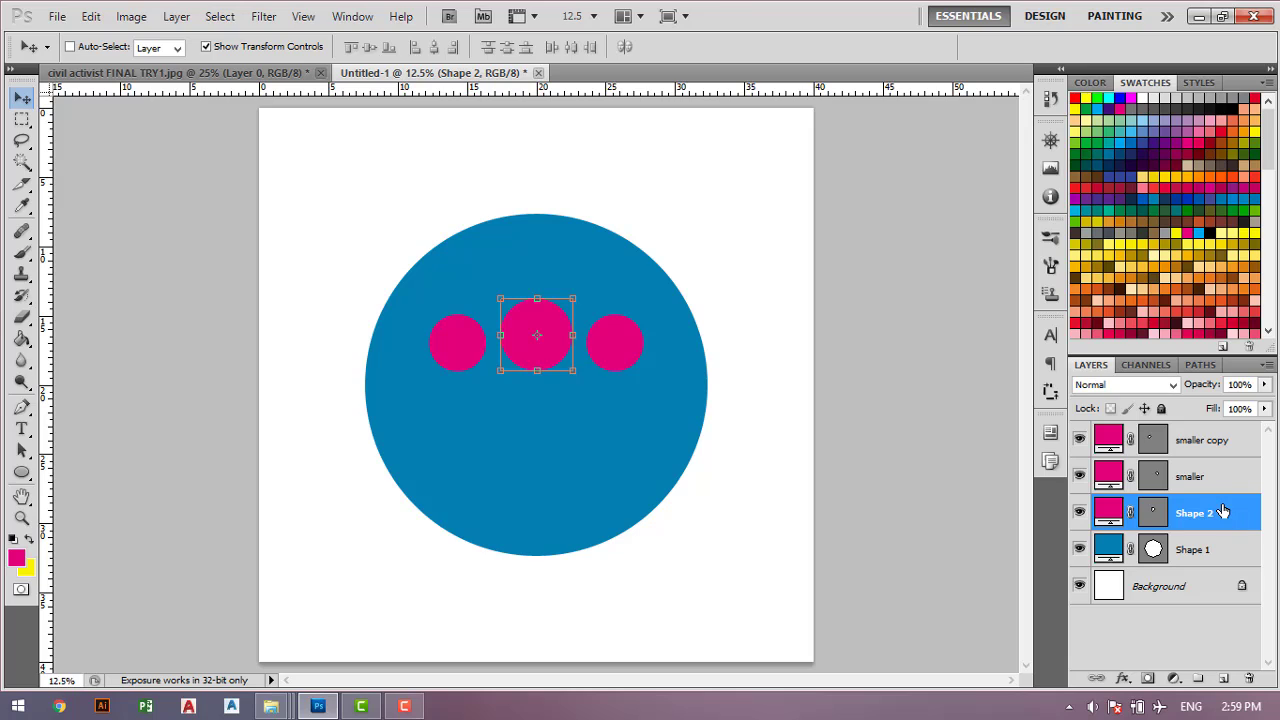
shift+click(1226, 440)
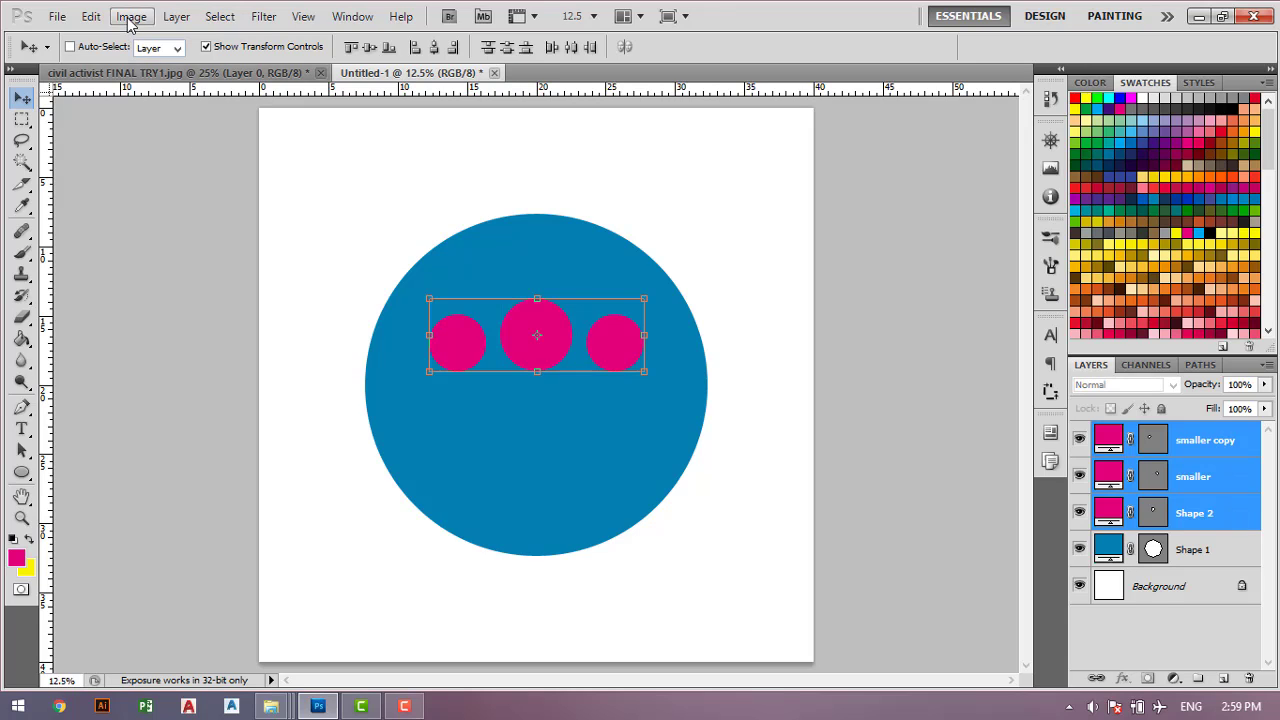
click(170, 16)
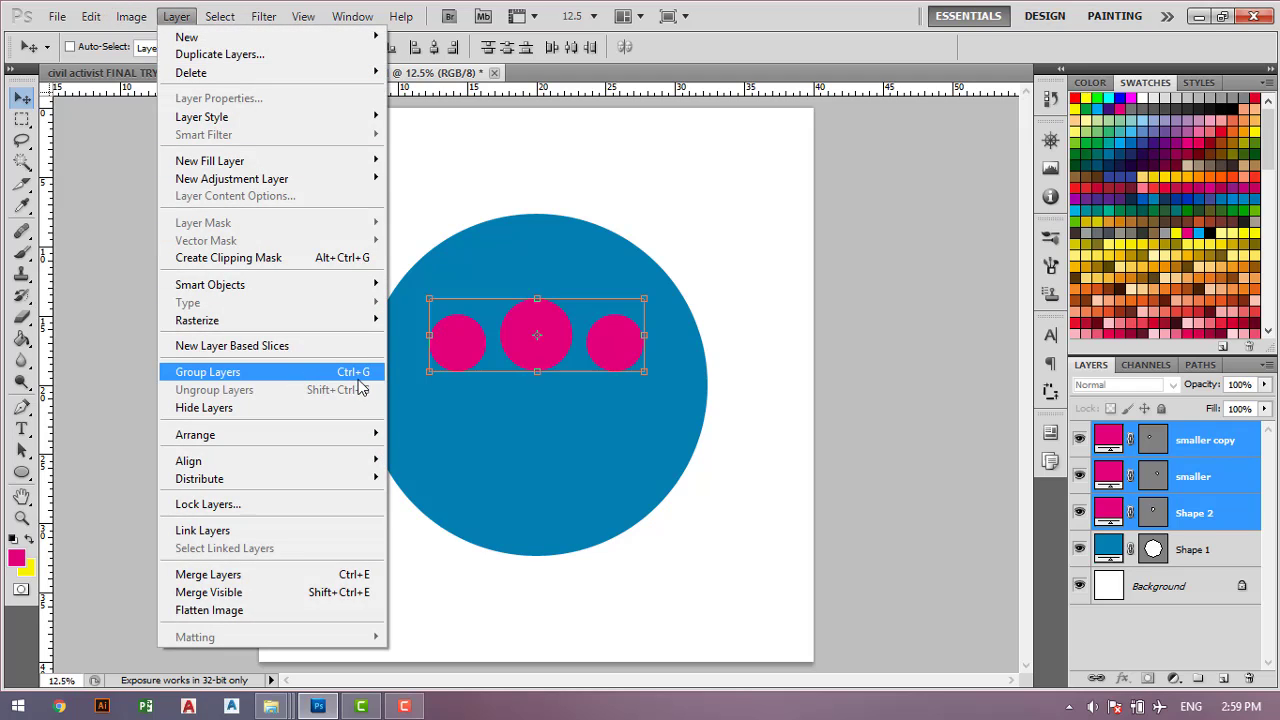
click(358, 380)
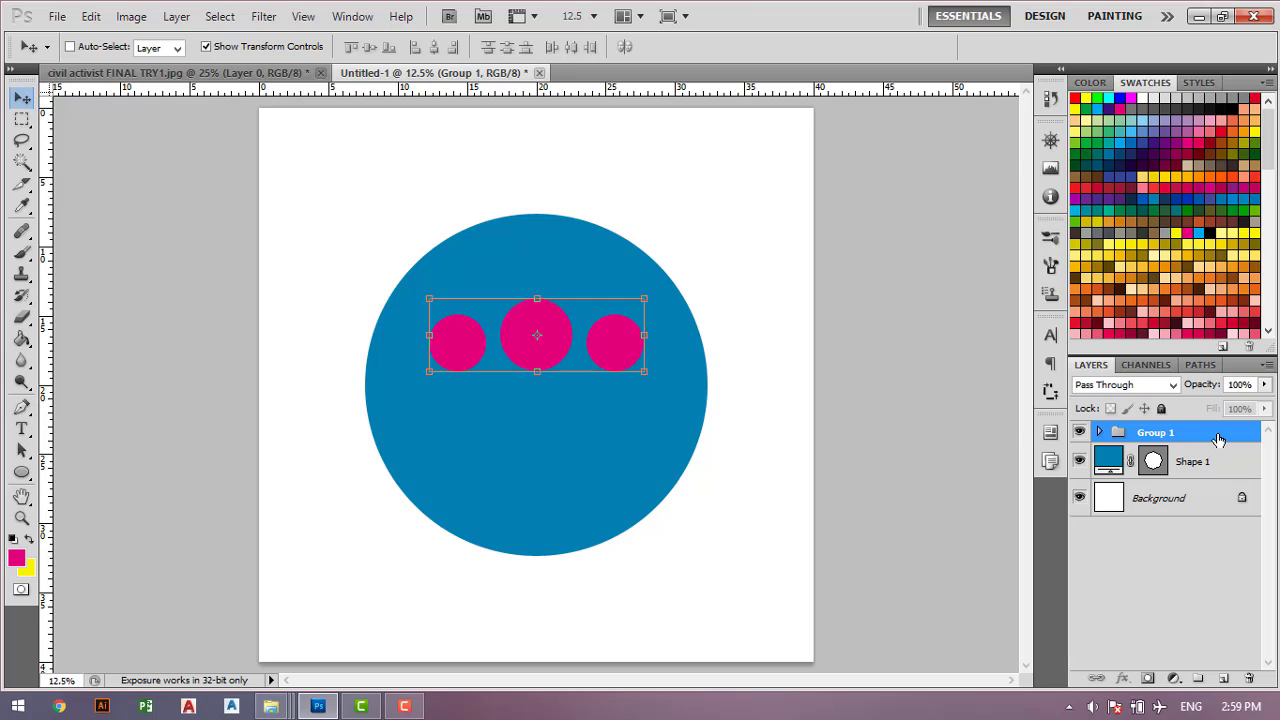
Duplicate the group as Group 1 copy and rename Group 1 to 'circles'
right_click(1218, 440)
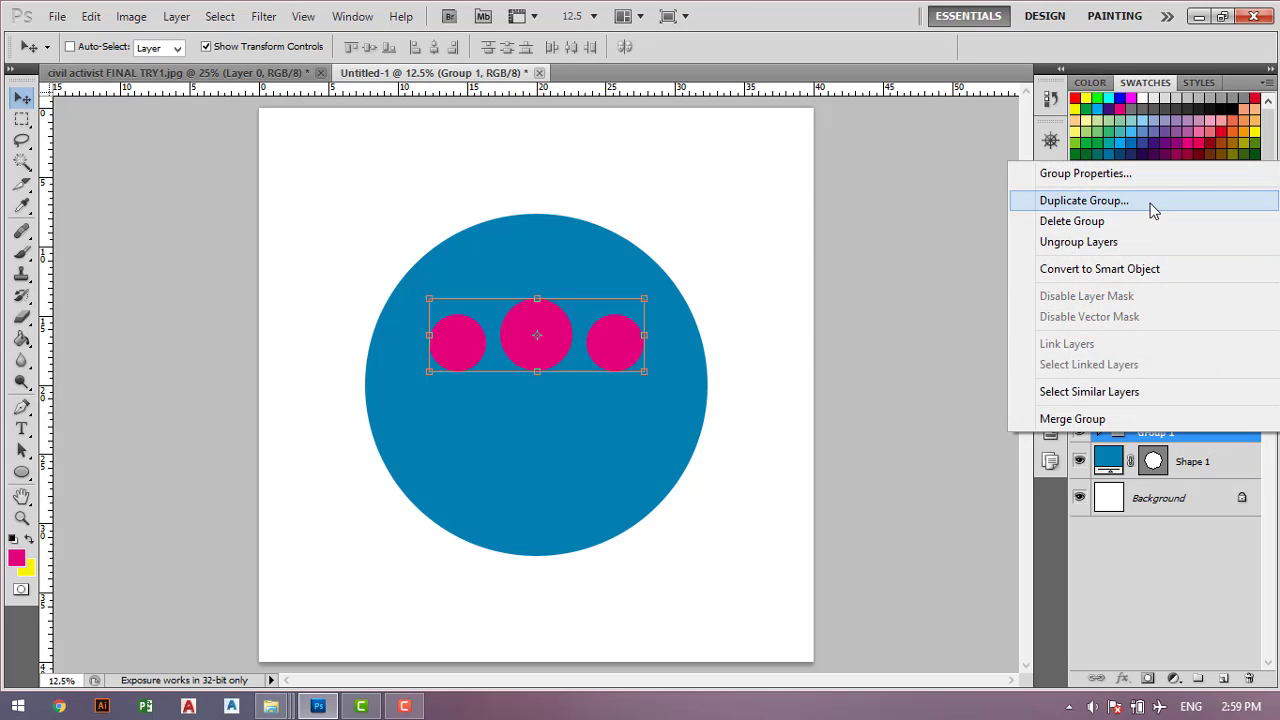
click(1153, 201)
click(815, 213)
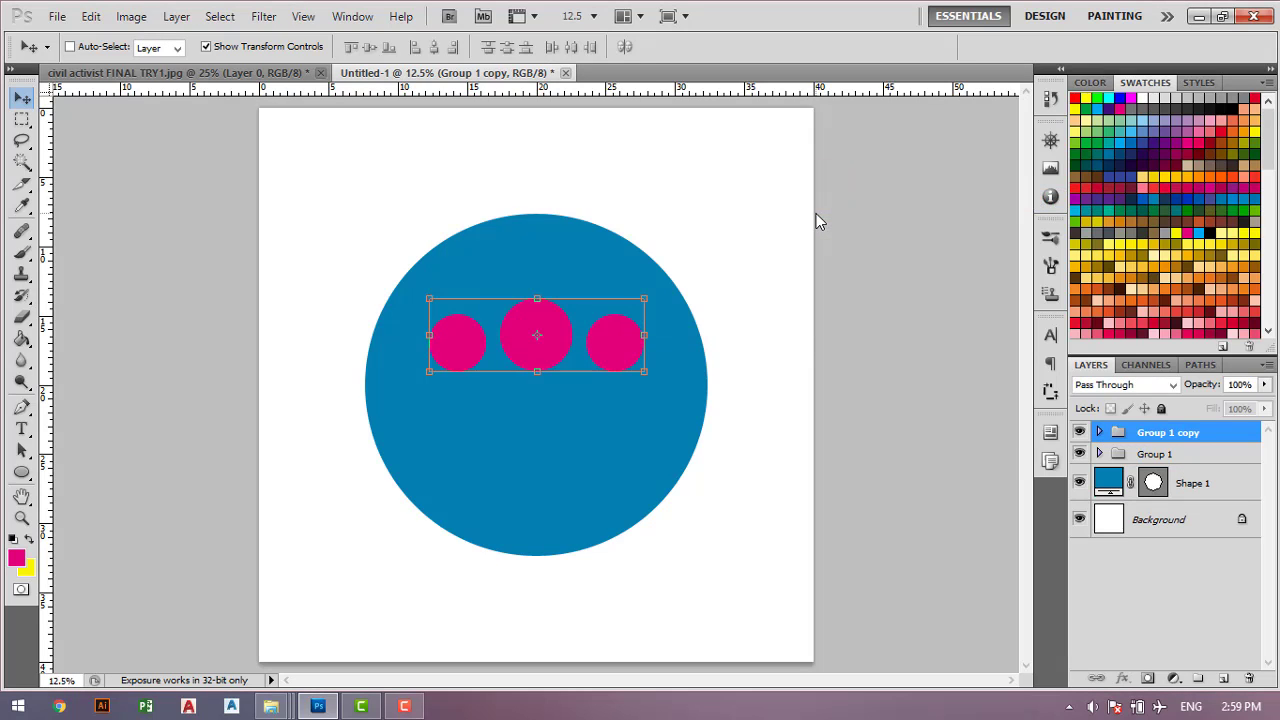
double_click(1155, 455)
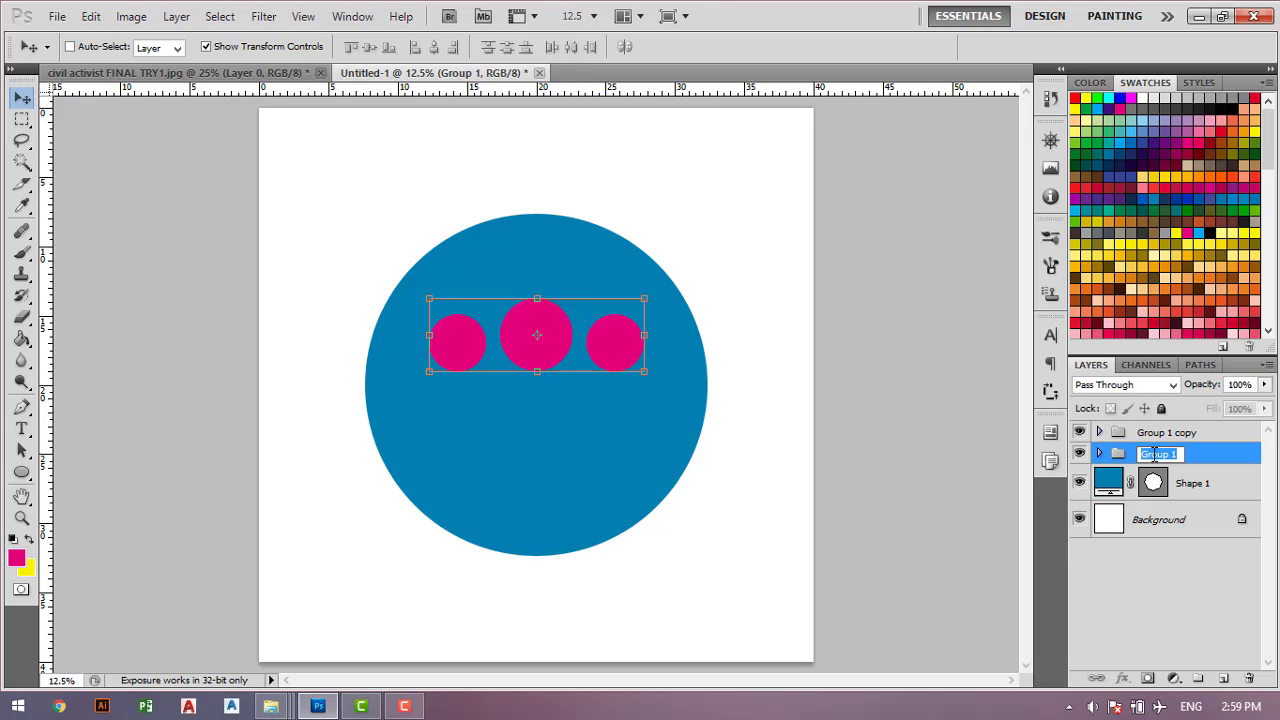
text(circles)
key(Return)
Move Group 1 copy down into a second row and raise its two small circles slightly
click(1150, 436)
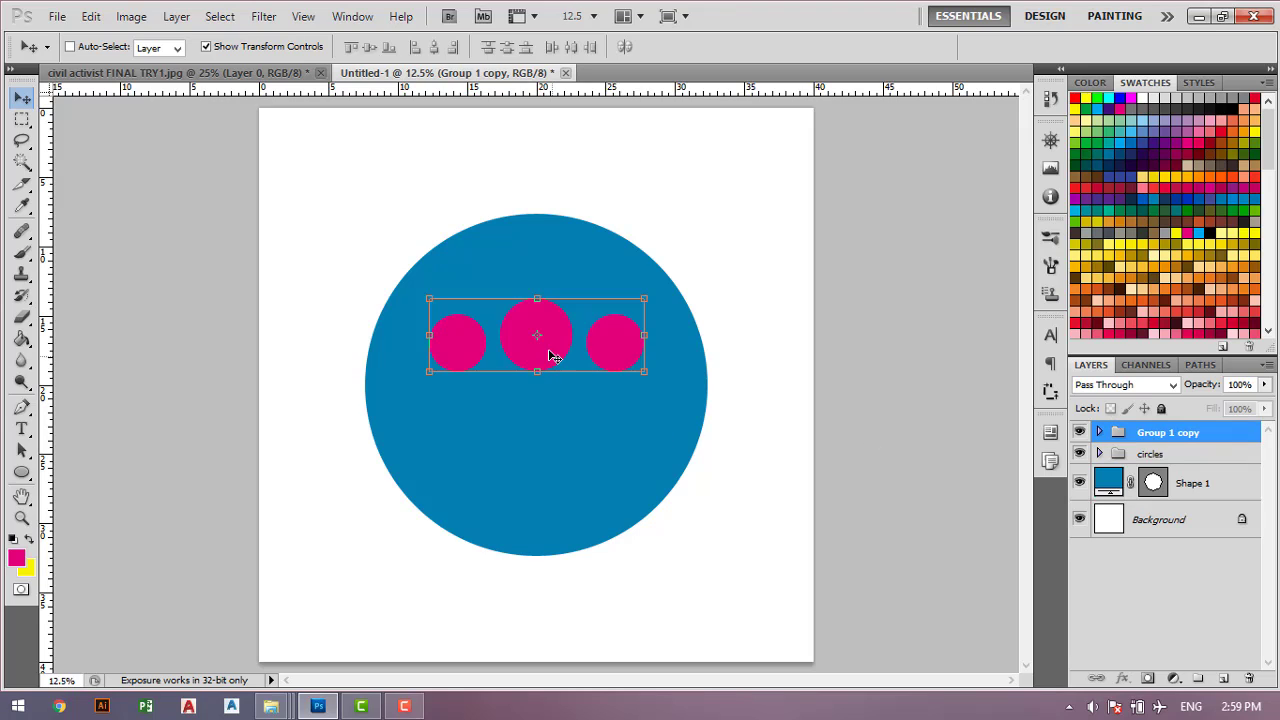
drag(553, 357, 552, 432)
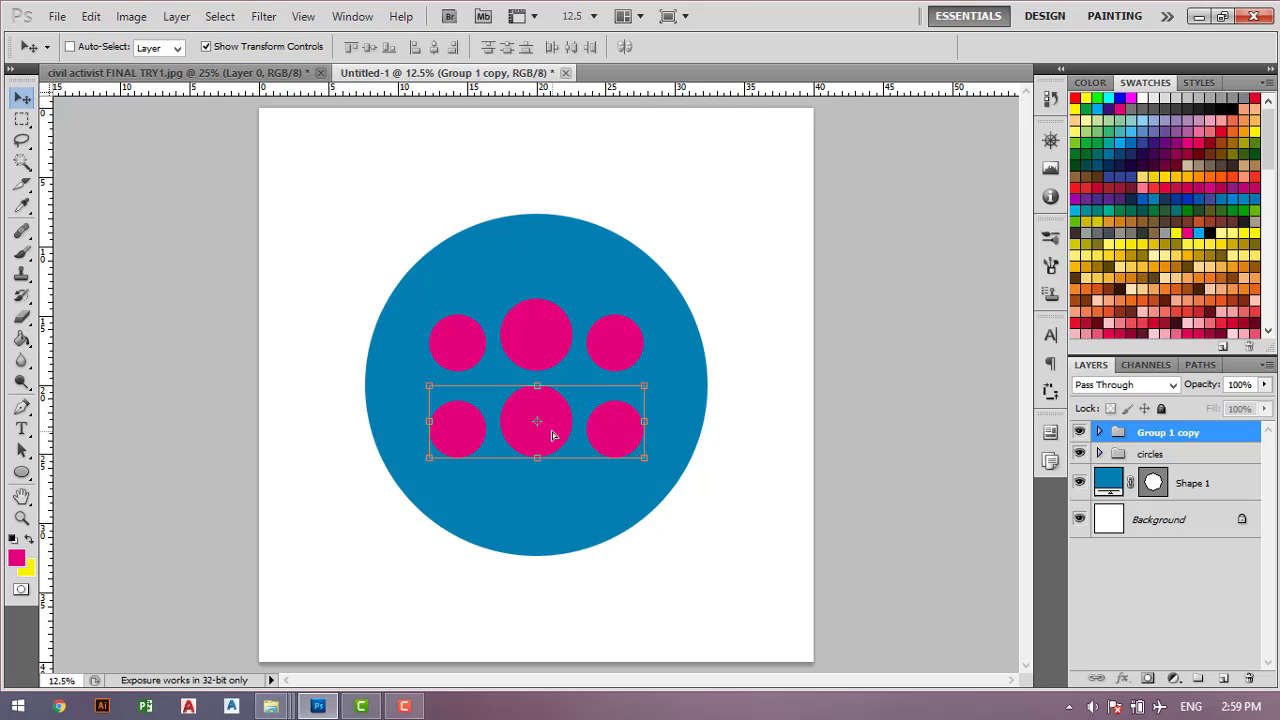
key(shift+Up)
key(shift+Up)
key(shift+Up)
key(shift+Up)
key(shift+Up)
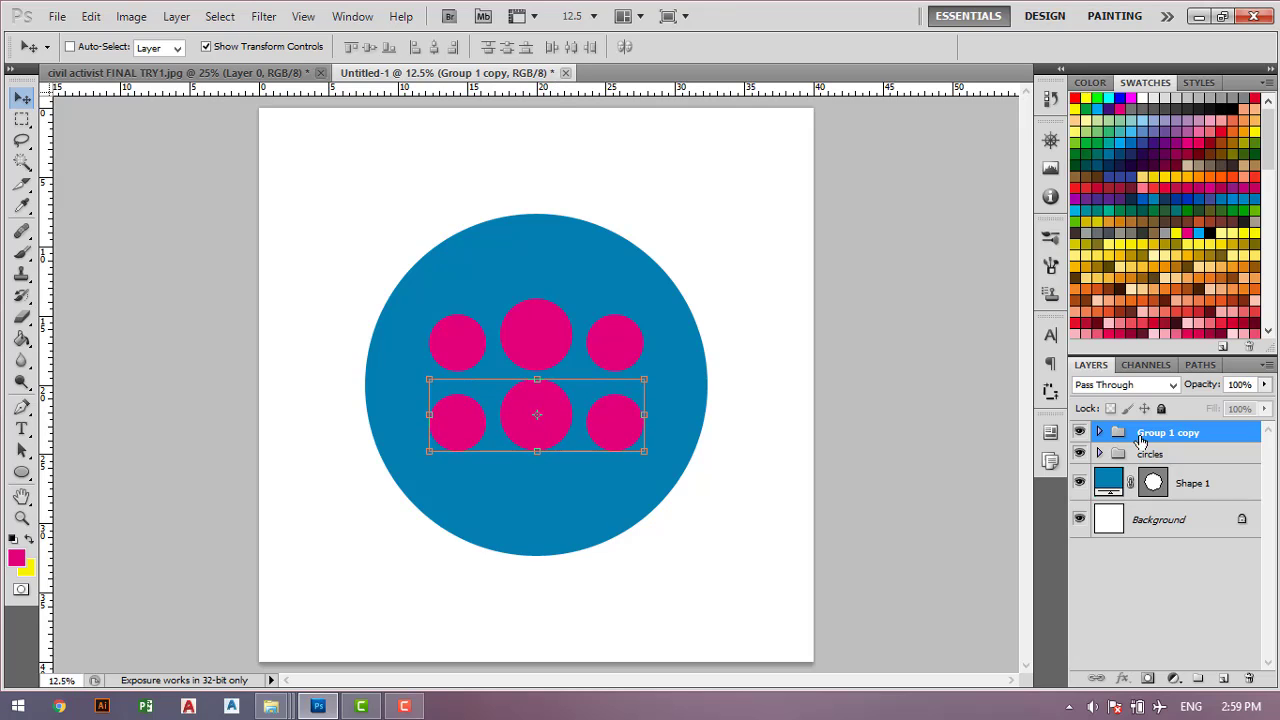
click(1099, 432)
click(1216, 498)
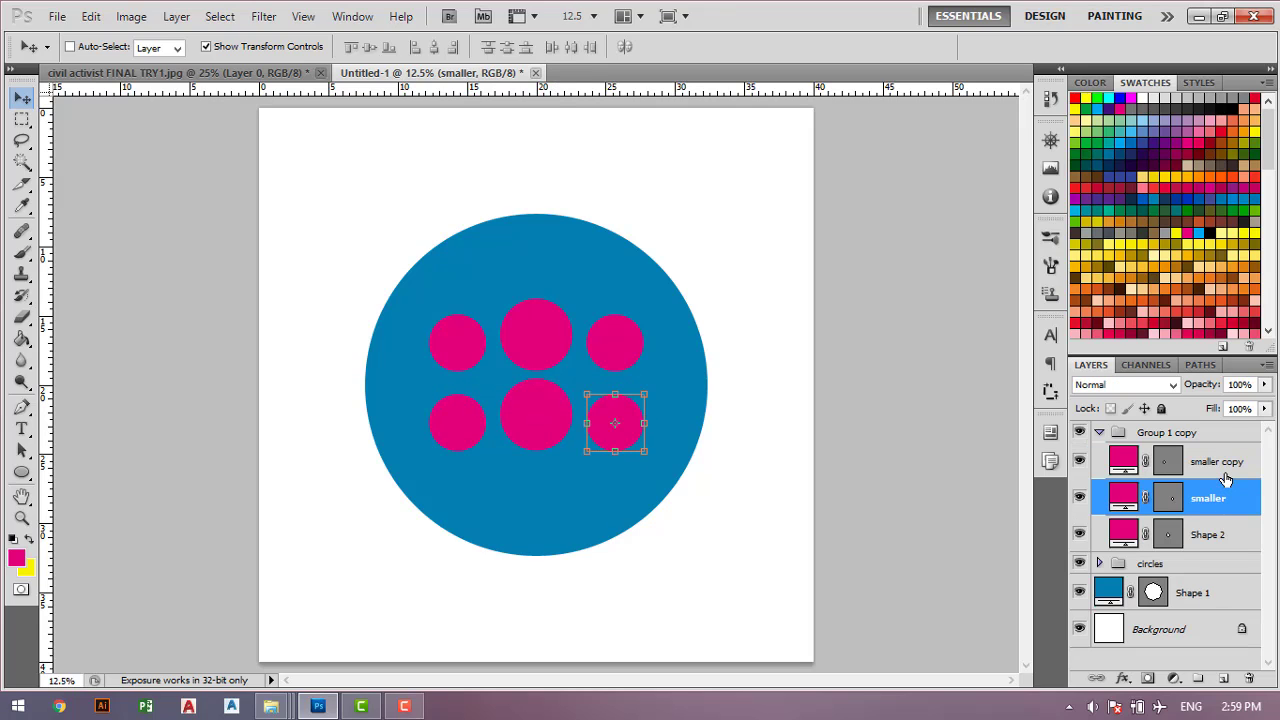
shift+click(1222, 463)
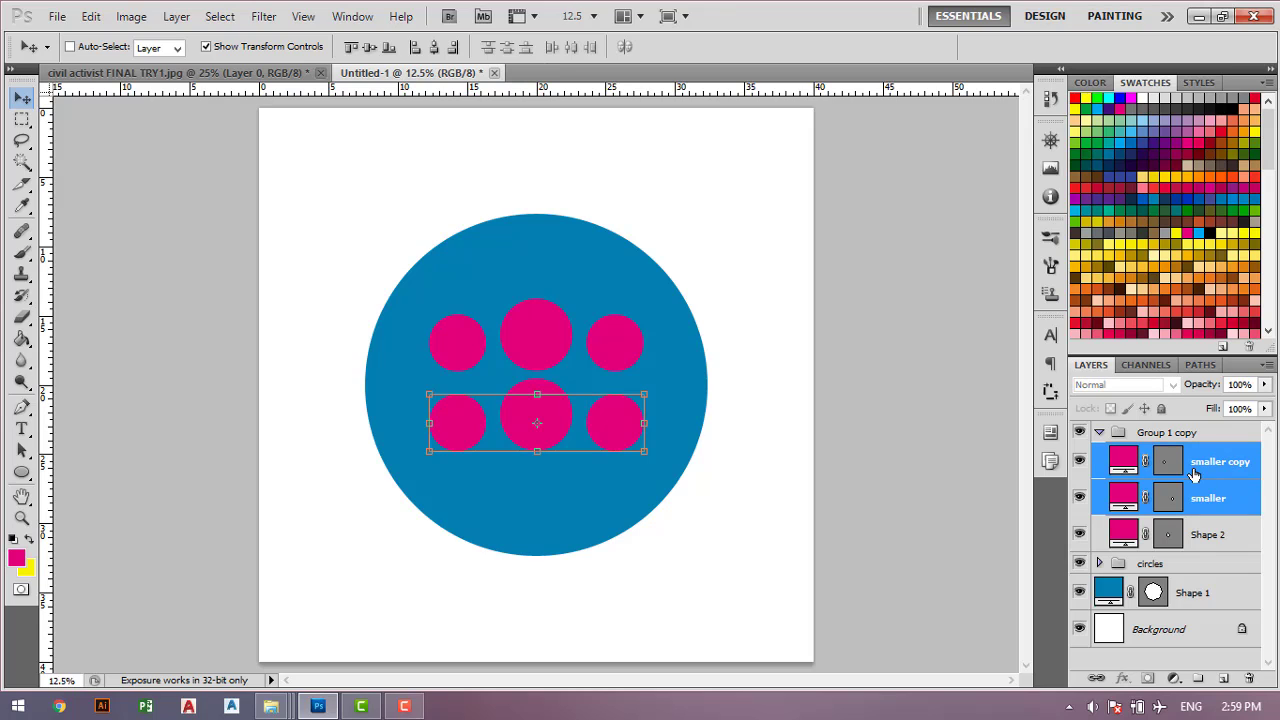
key(shift+Up)
key(shift+Up)
key(shift+Up)
key(shift+Up)
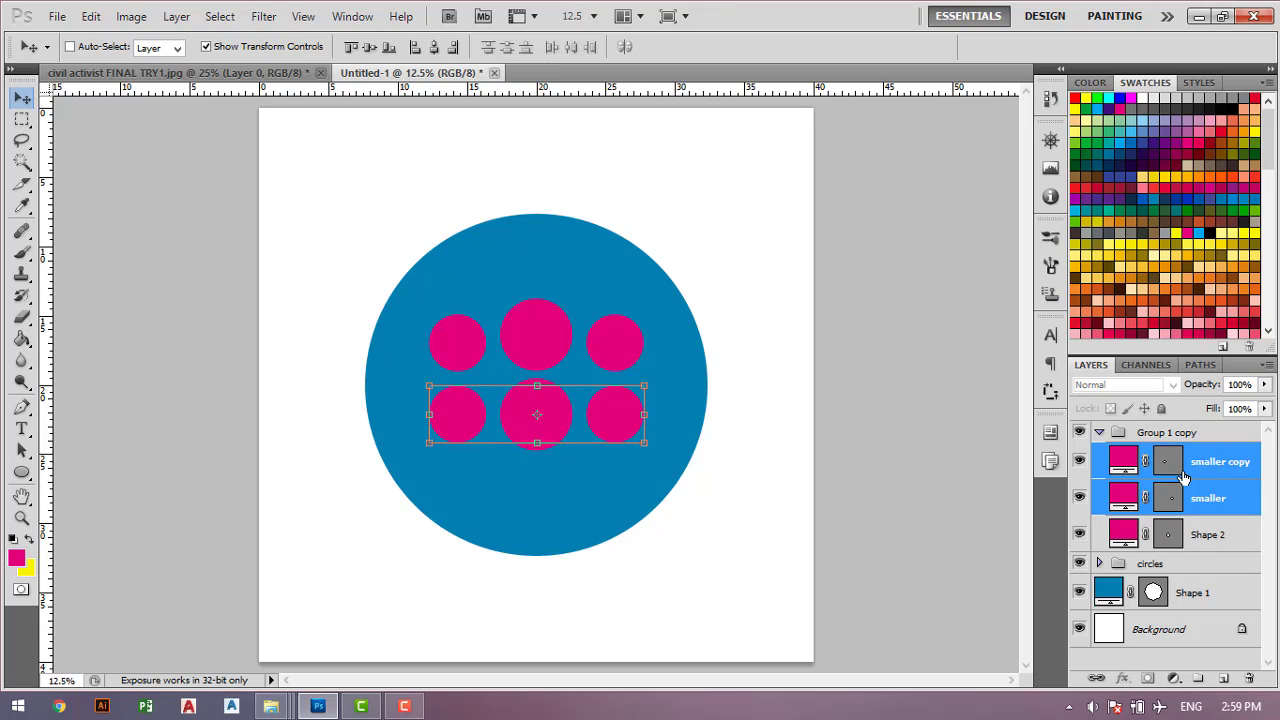
key(shift+Up)
key(shift+Up)
key(shift+Up)
key(shift+Up)
key(shift+Up)
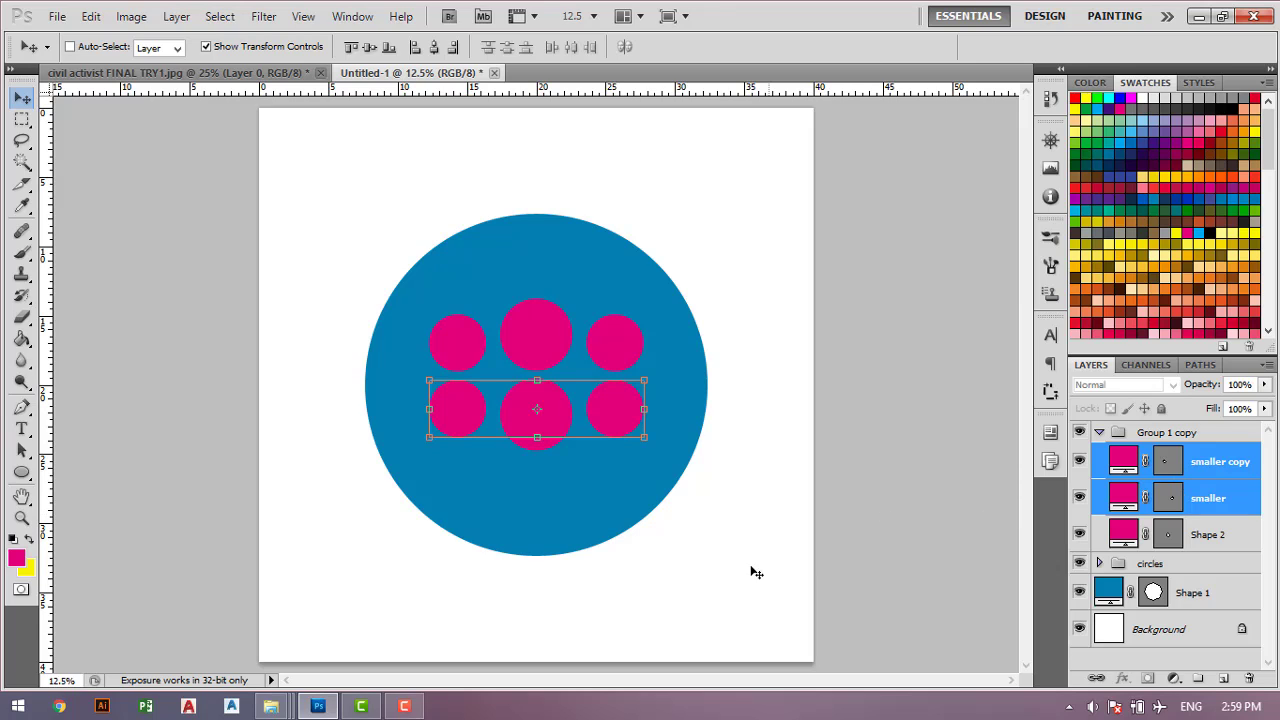
click(22, 472)
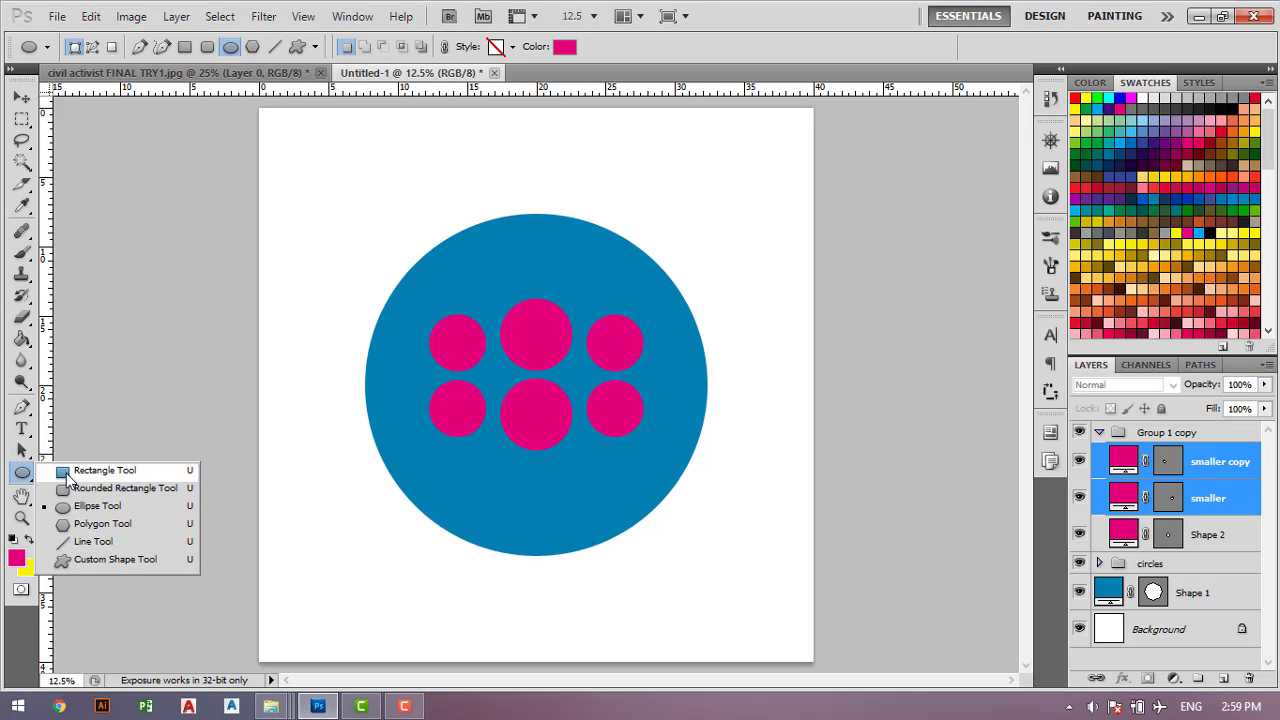
Draw a tall magenta rectangle below the lower-left circle and zoom in on it
click(70, 476)
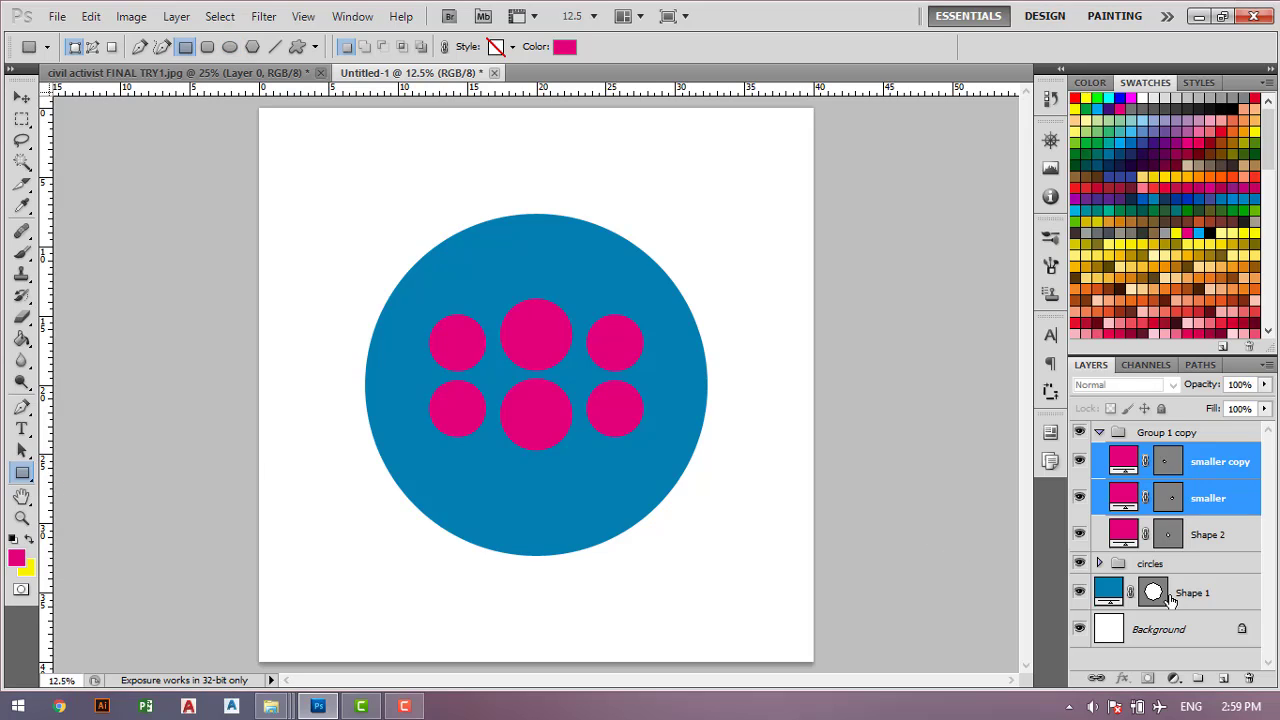
click(1223, 678)
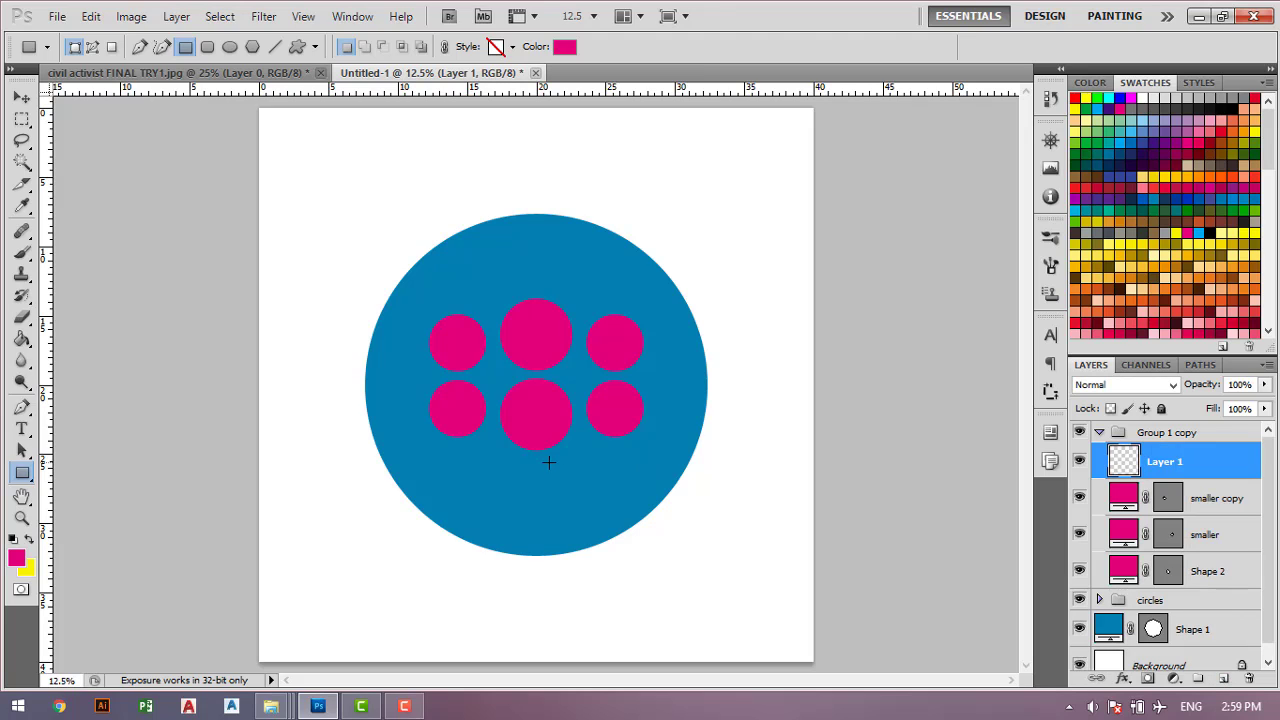
drag(435, 438, 496, 572)
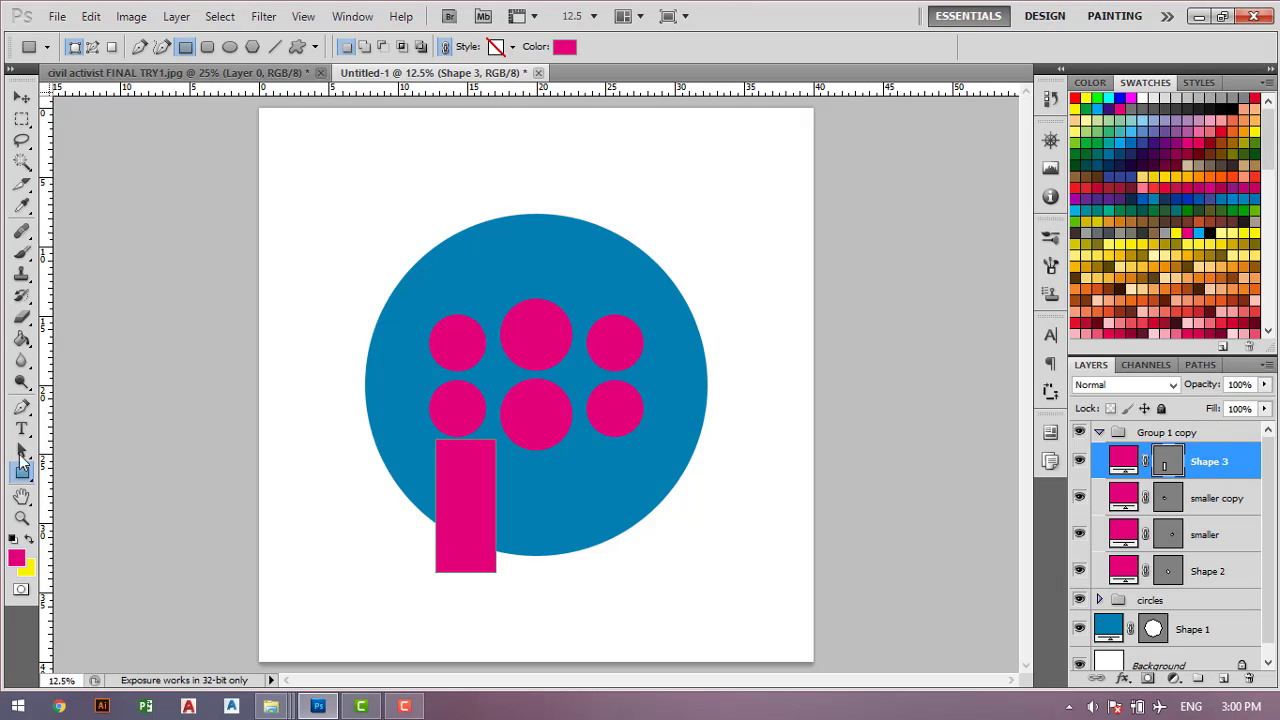
click(22, 518)
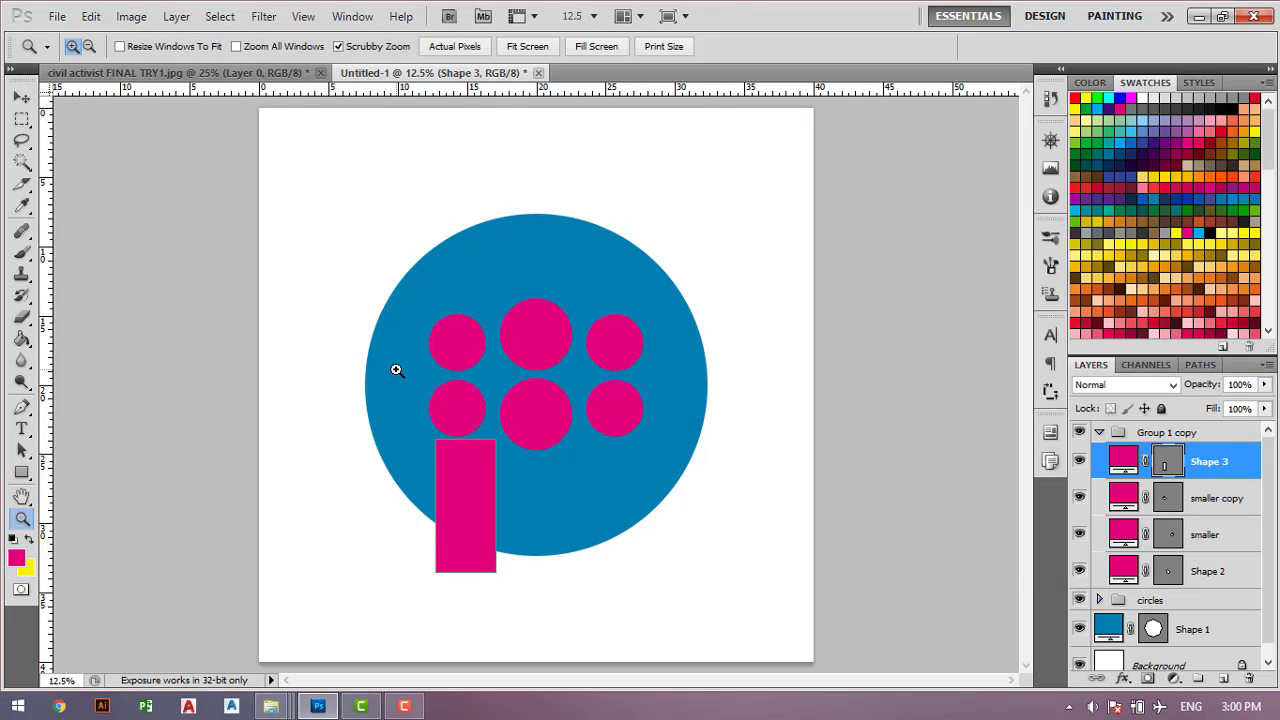
mouse_move(396, 370)
mouse_down()
mouse_move(489, 426)
mouse_move(751, 489)
mouse_move(620, 320)
mouse_move(520, 250)
mouse_up()
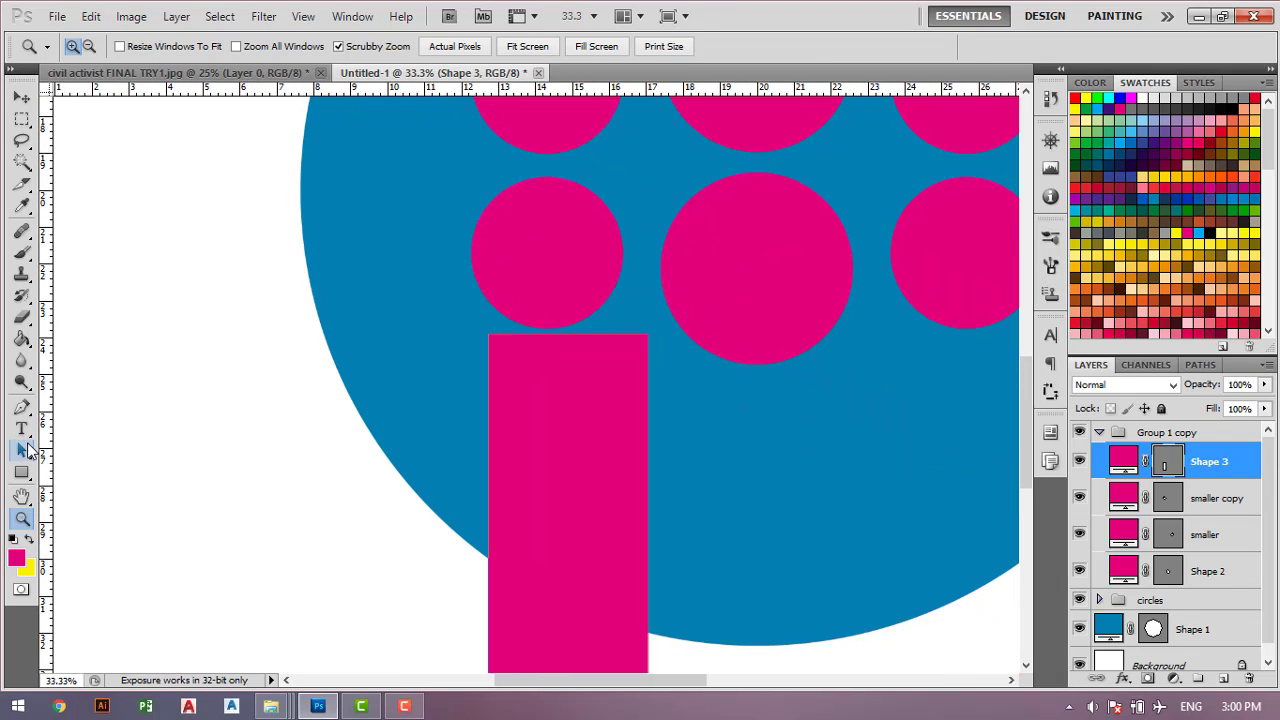
Resize the rectangle to the circle's width and stretch its top up into the circle
click(24, 450)
click(620, 432)
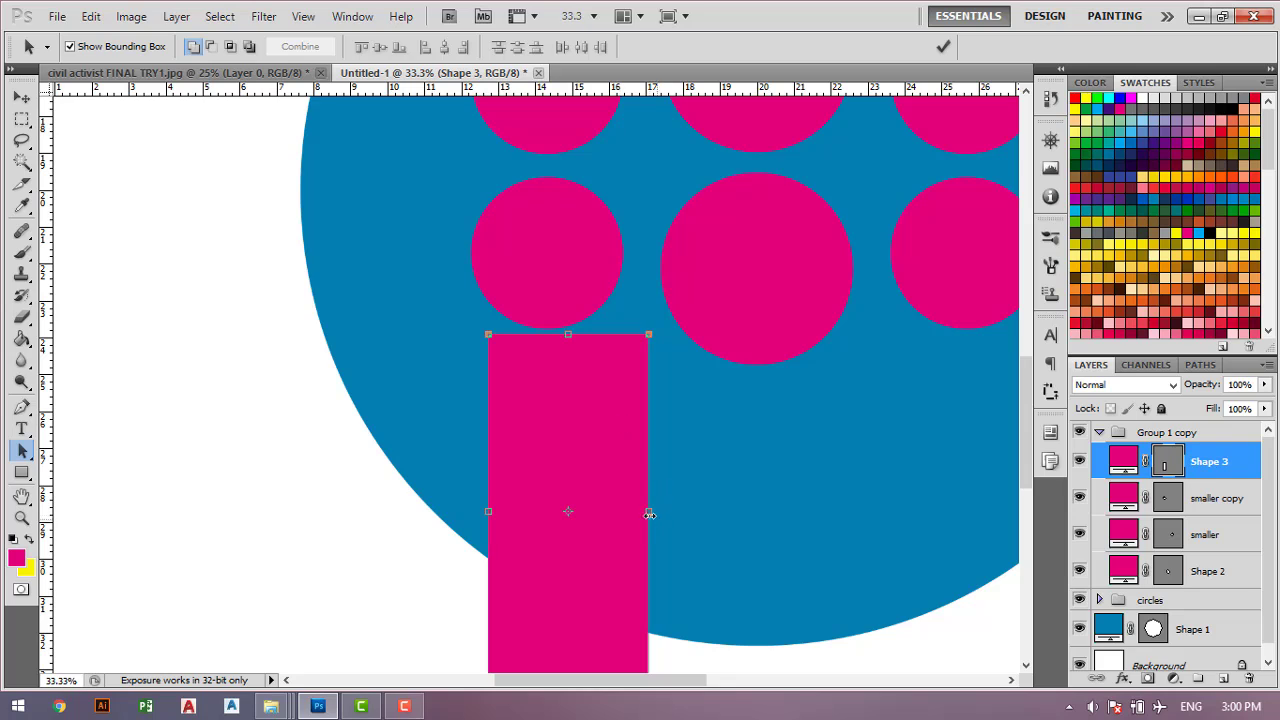
drag(648, 511, 620, 498)
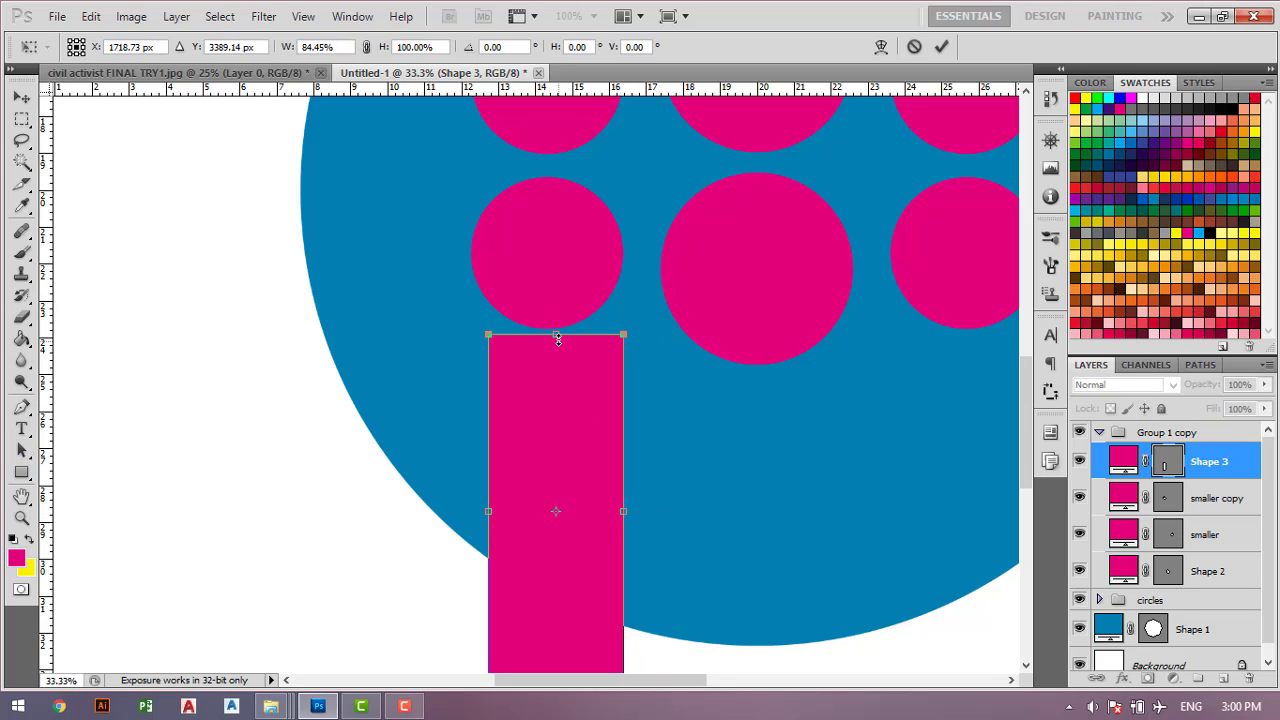
drag(556, 334, 557, 253)
drag(489, 473, 467, 469)
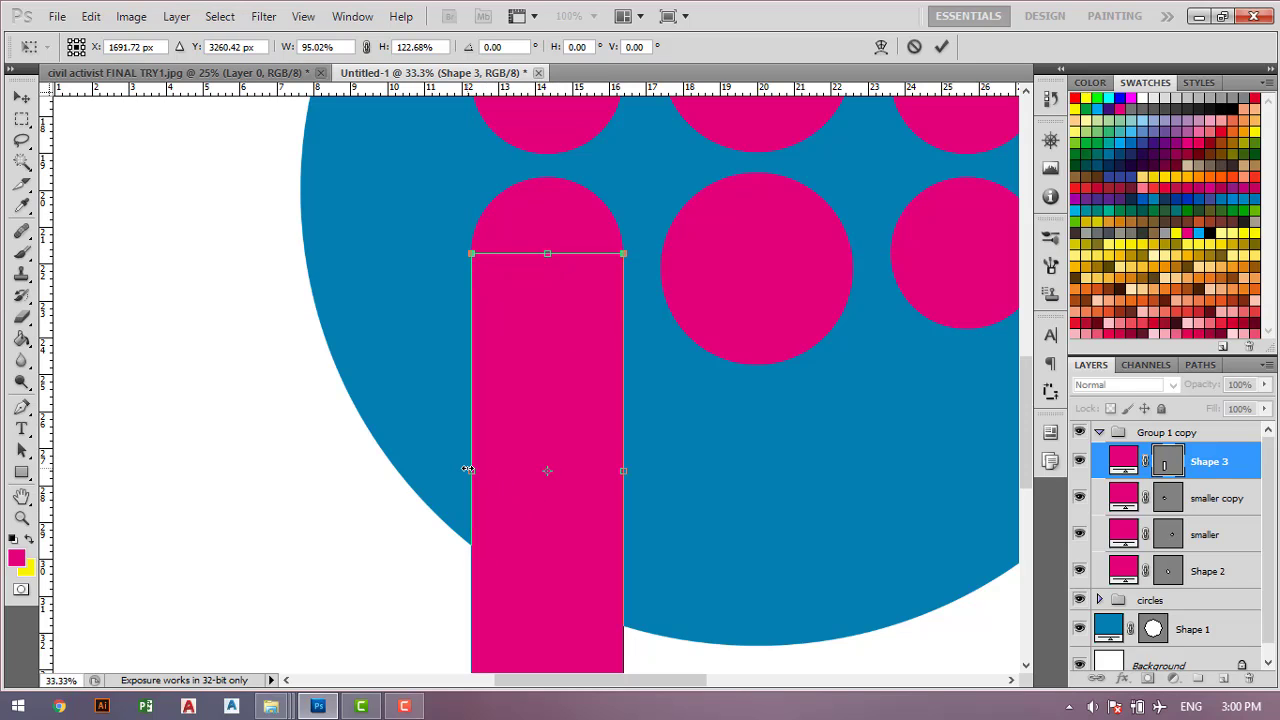
click(941, 47)
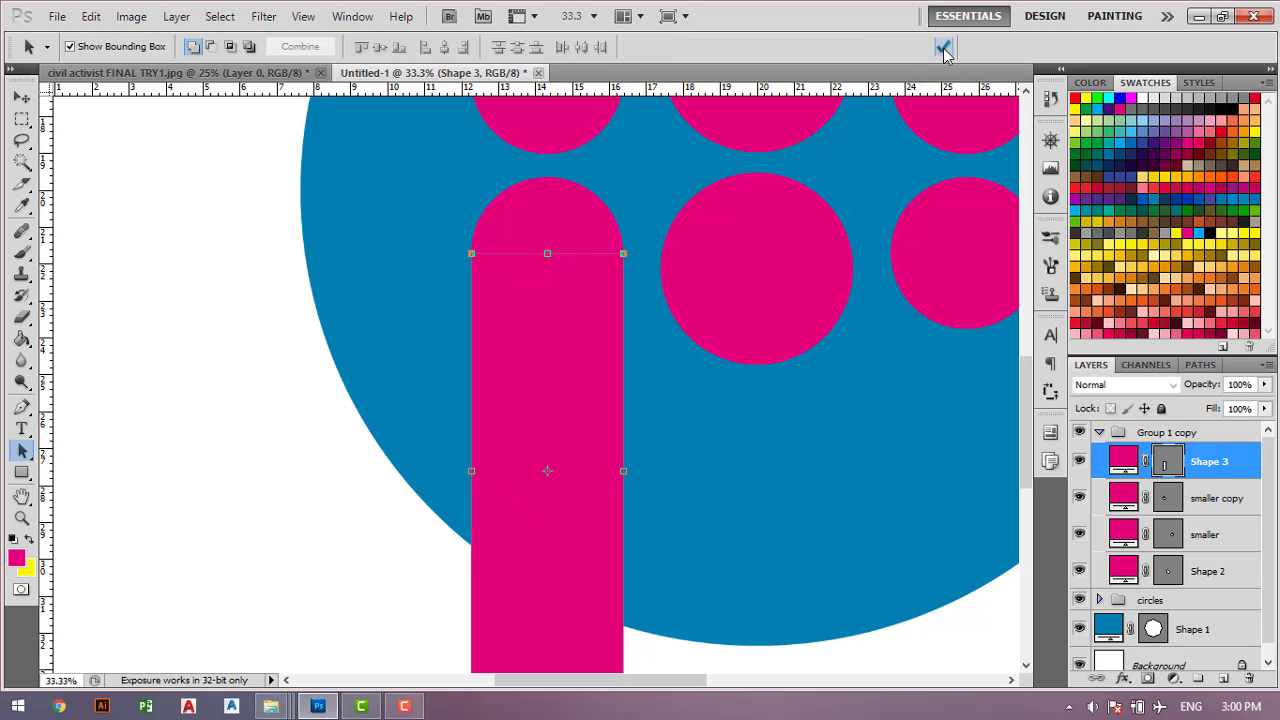
Duplicate the Shape 3 body bar and move the copy right, under the middle head
right_click(1232, 470)
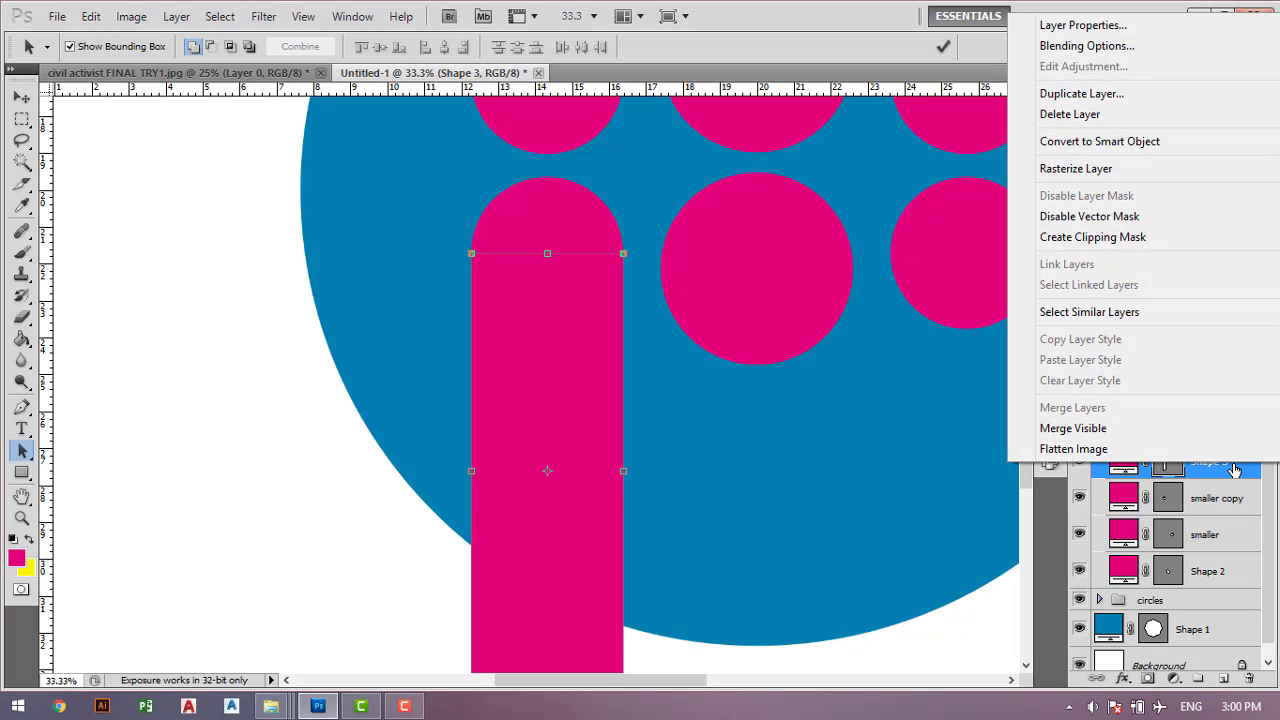
click(1080, 93)
click(805, 211)
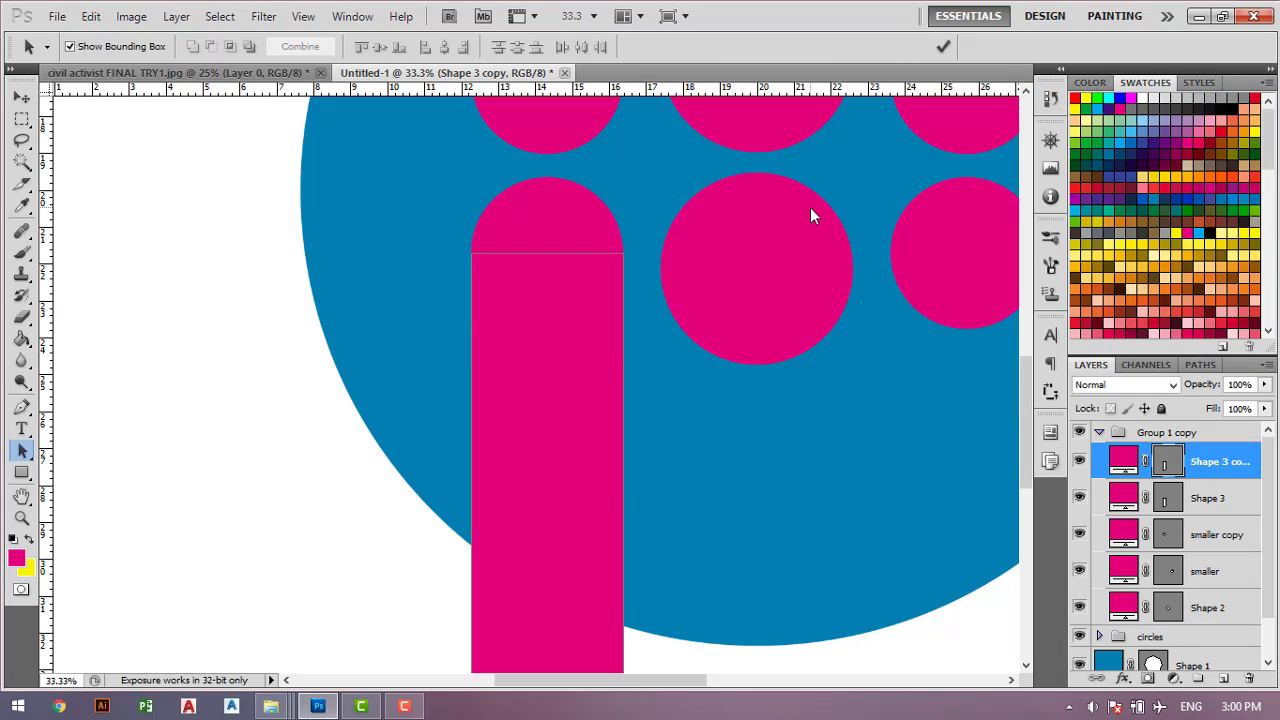
key(ctrl+minus)
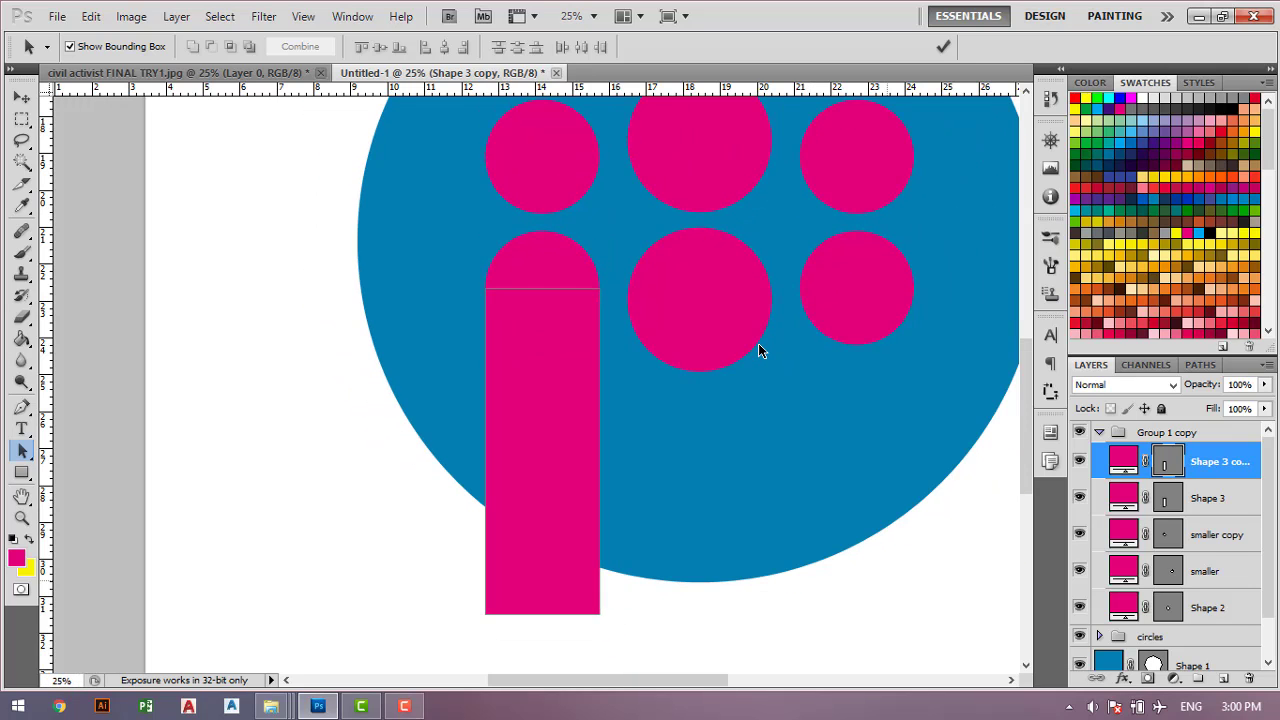
click(24, 99)
drag(533, 384, 673, 381)
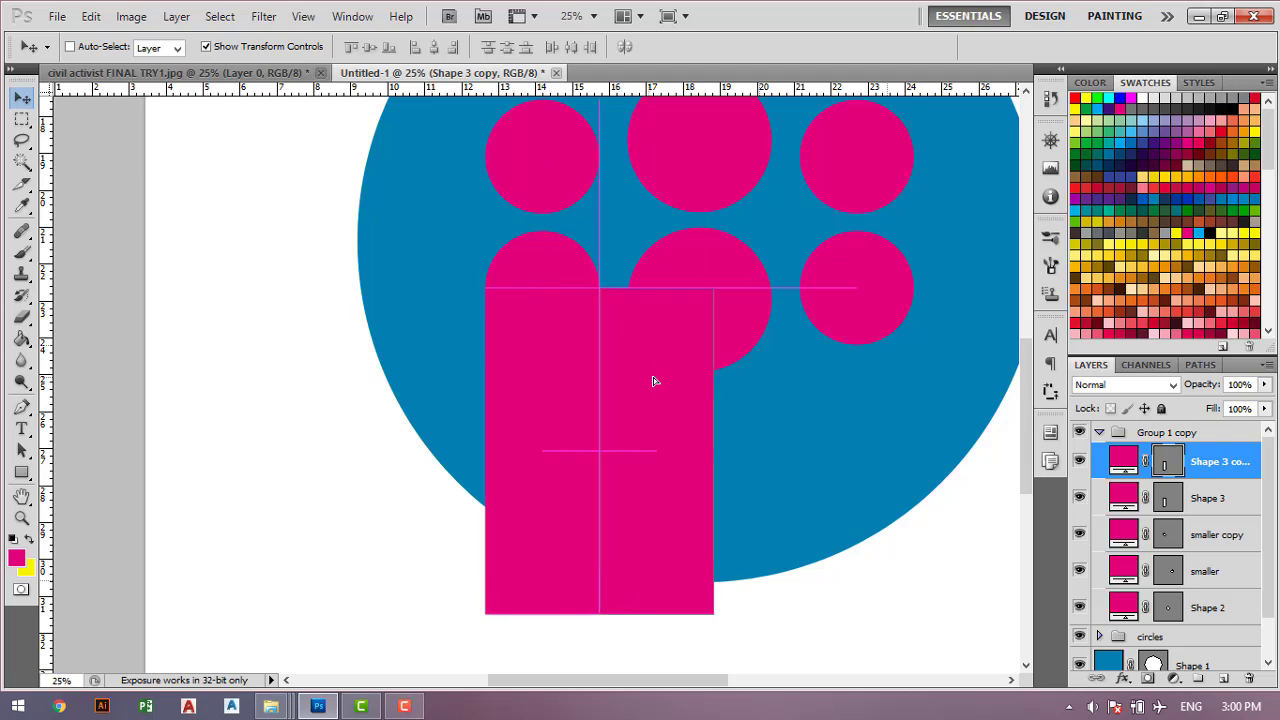
Widen the middle body bar to the right and commit the change
click(22, 451)
click(716, 424)
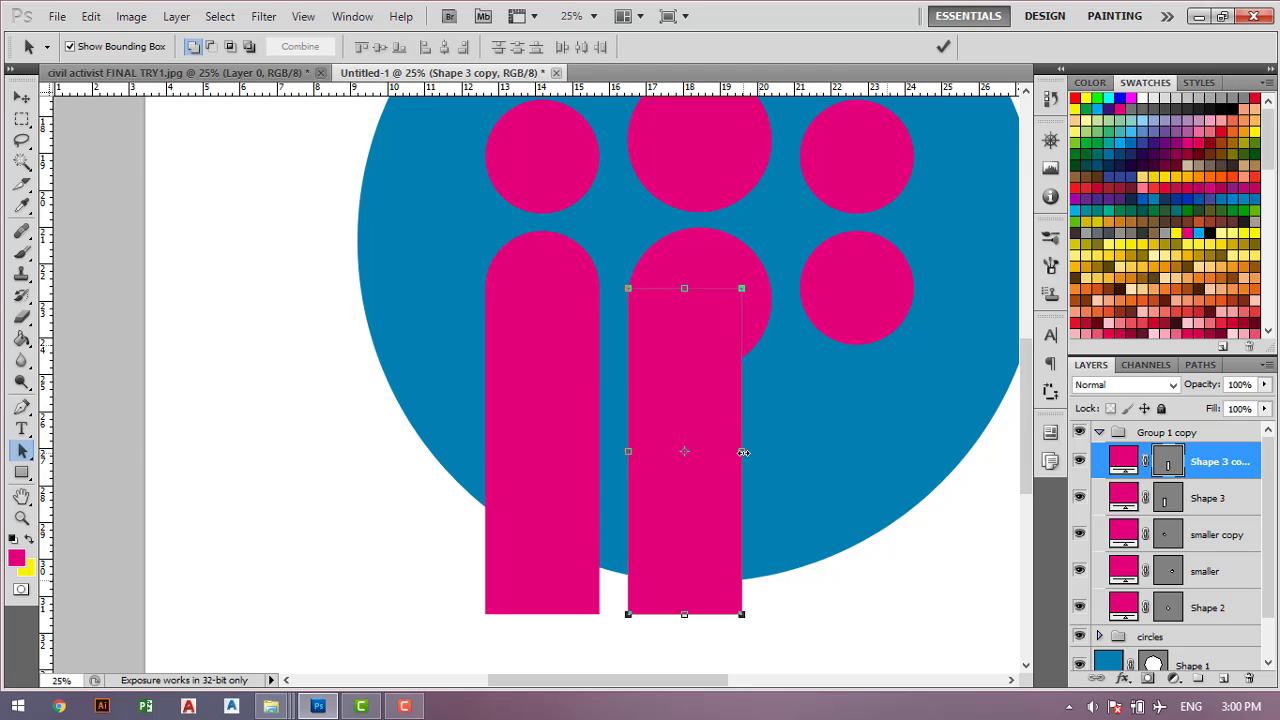
drag(742, 451, 771, 451)
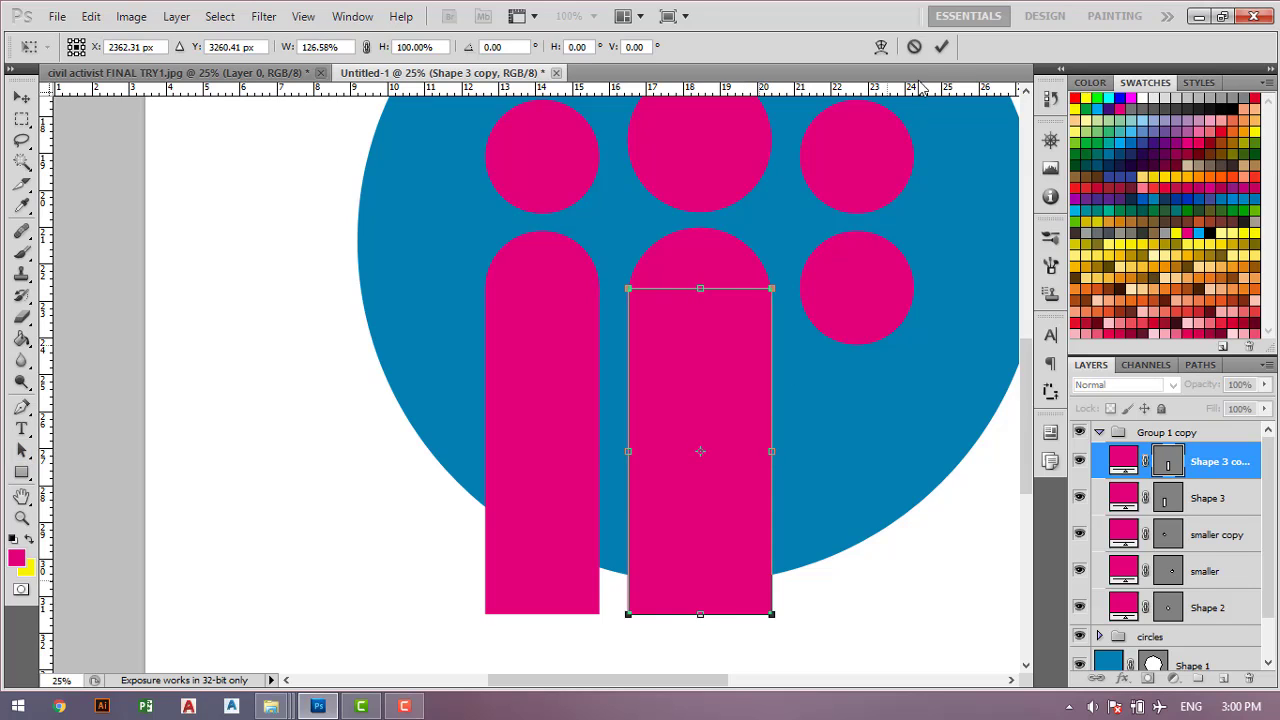
click(941, 46)
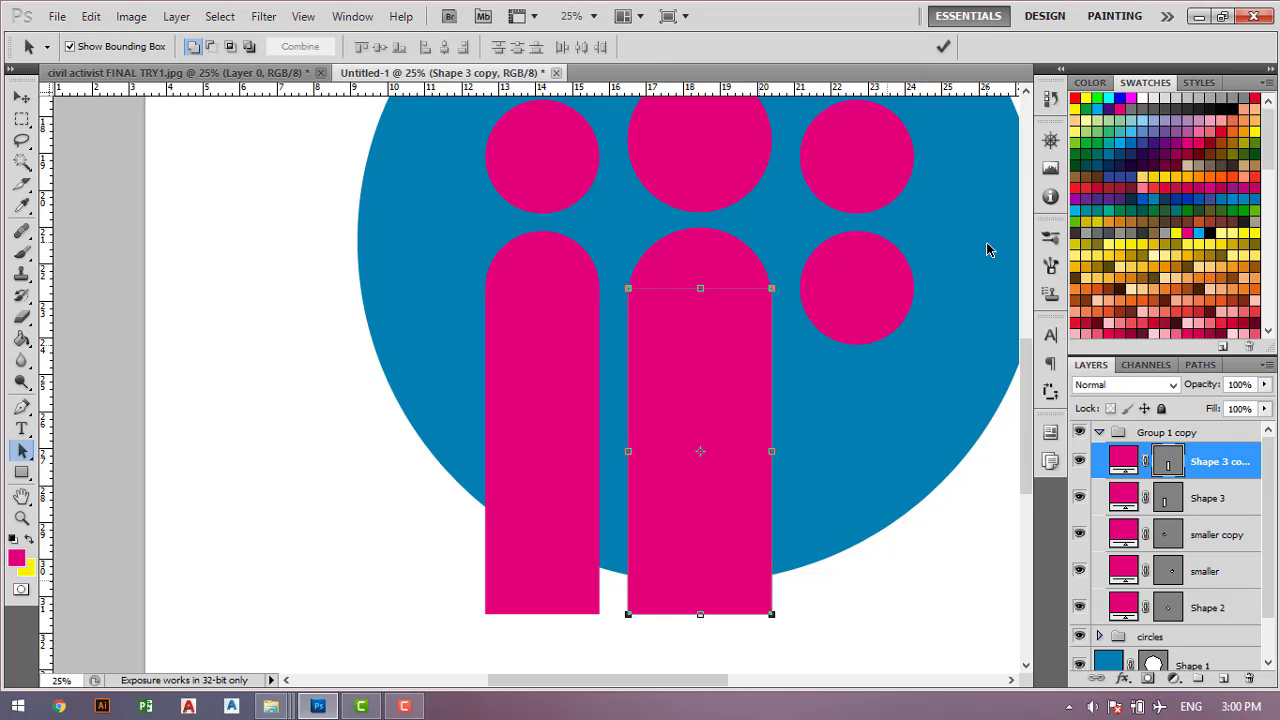
Duplicate Shape 3 again, place the copy under the right head, and zoom out to 12.5%
click(1220, 498)
right_click(1228, 497)
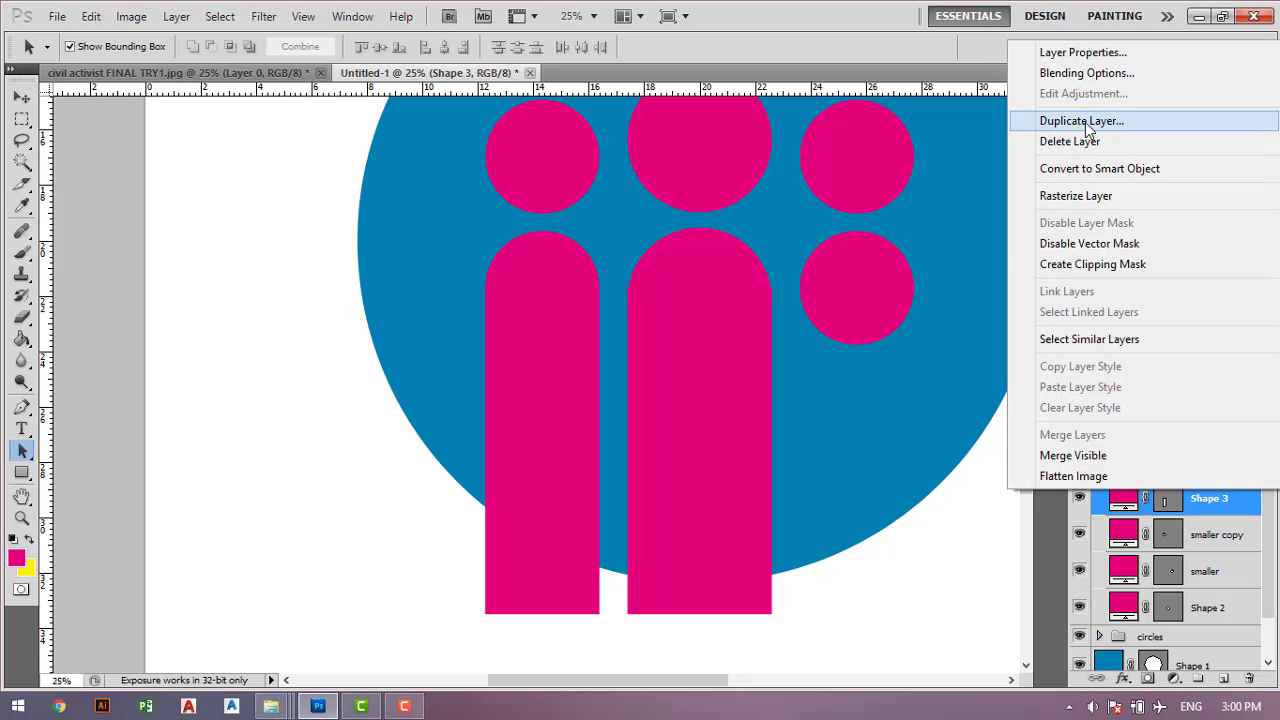
click(1081, 121)
click(803, 211)
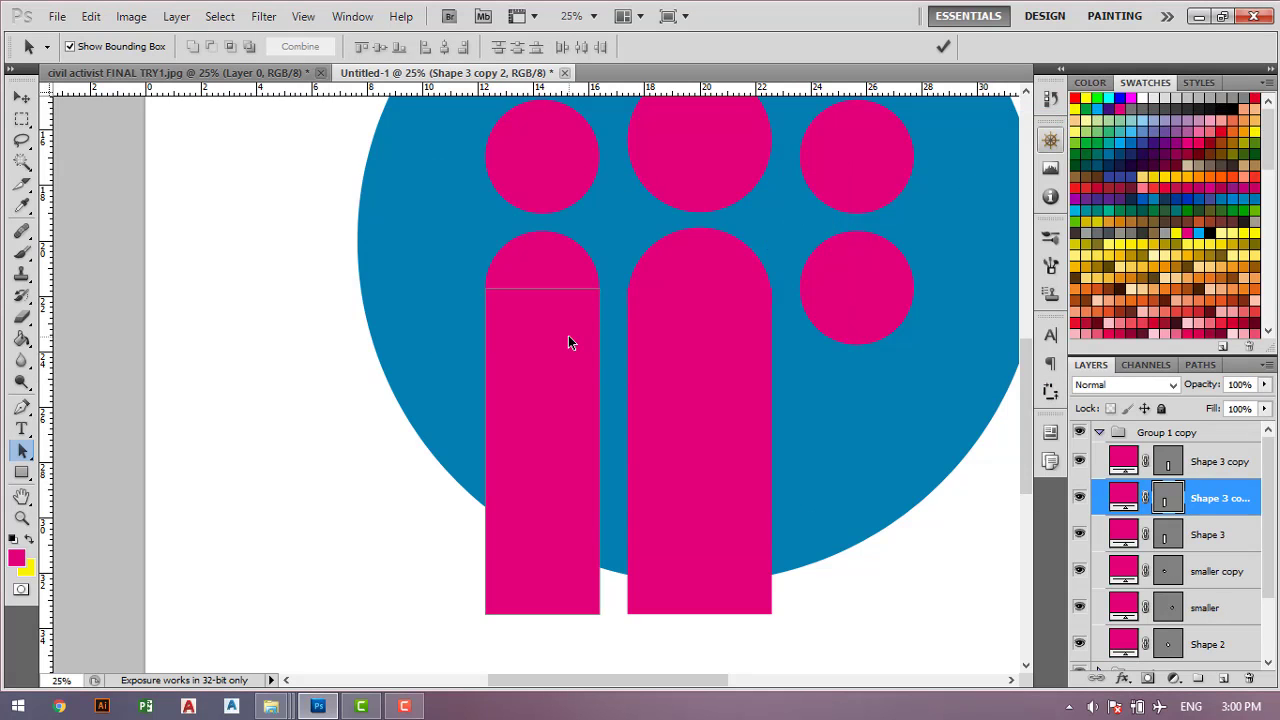
drag(568, 343, 879, 335)
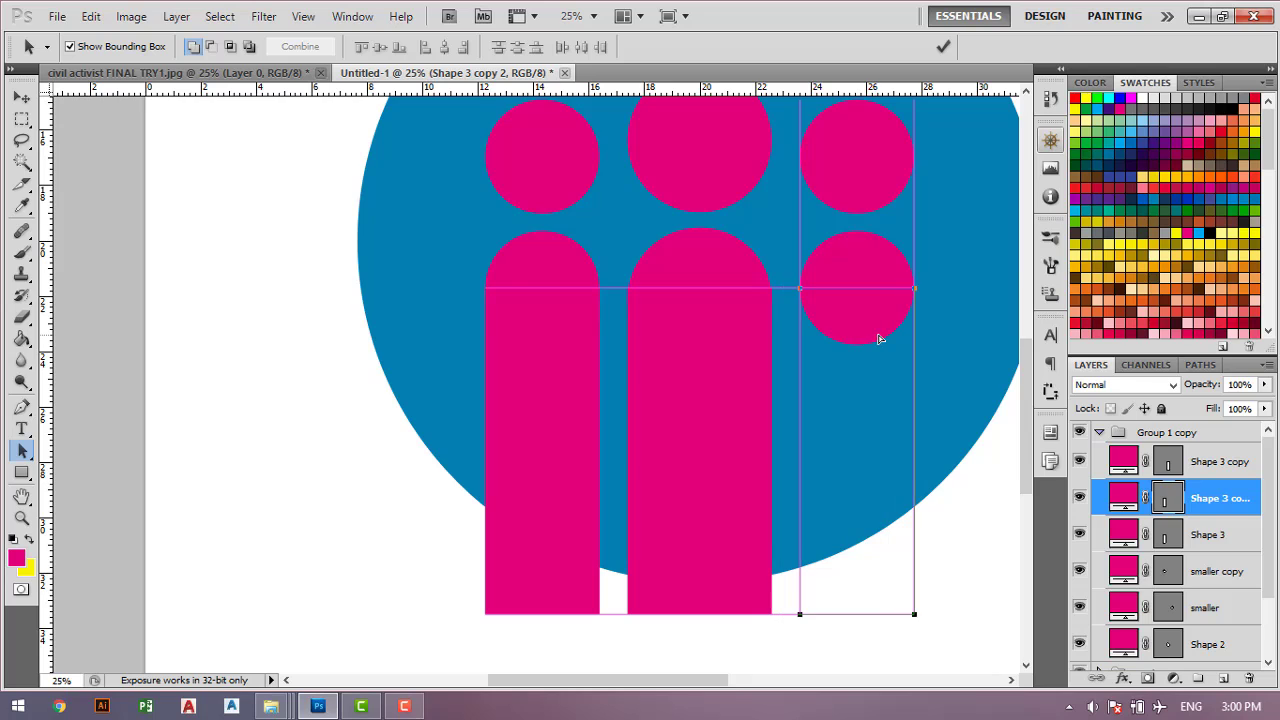
click(944, 49)
scroll(904, 244, up, 3)
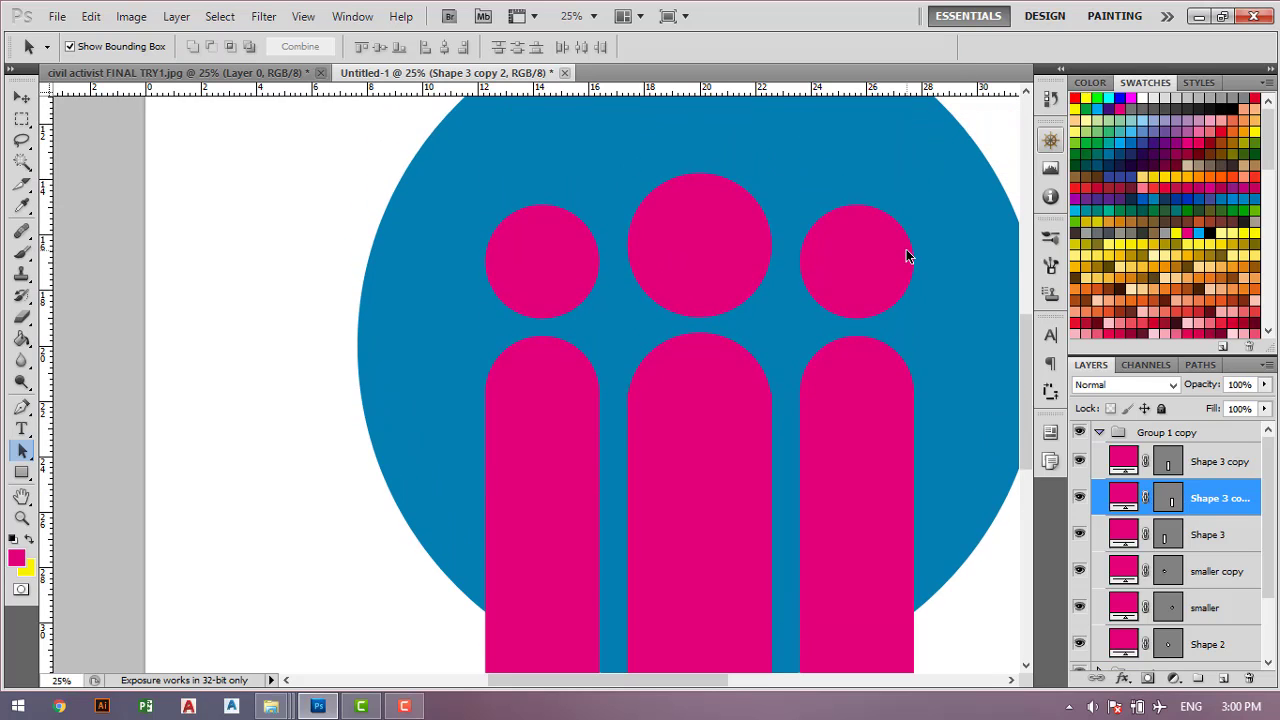
scroll(906, 249, down, 2)
key(ctrl+minus)
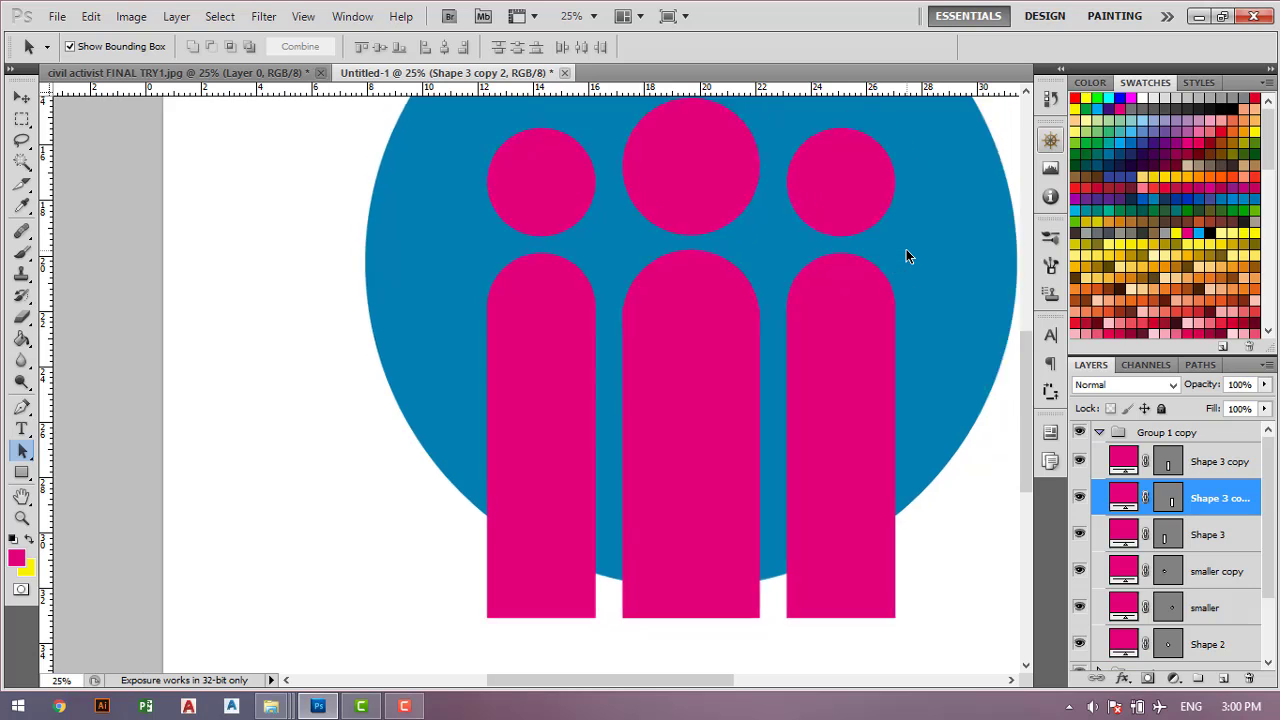
key(ctrl+minus)
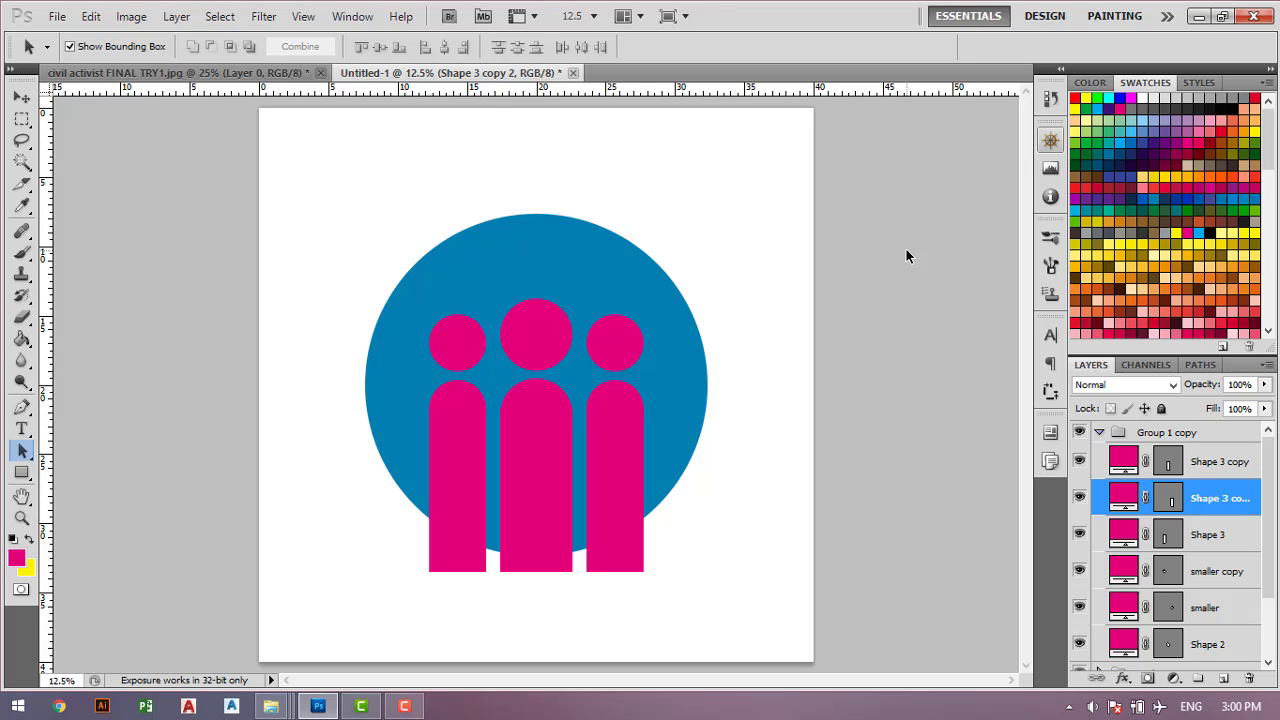
Load the three head circles' vector masks as one combined selection
click(1099, 432)
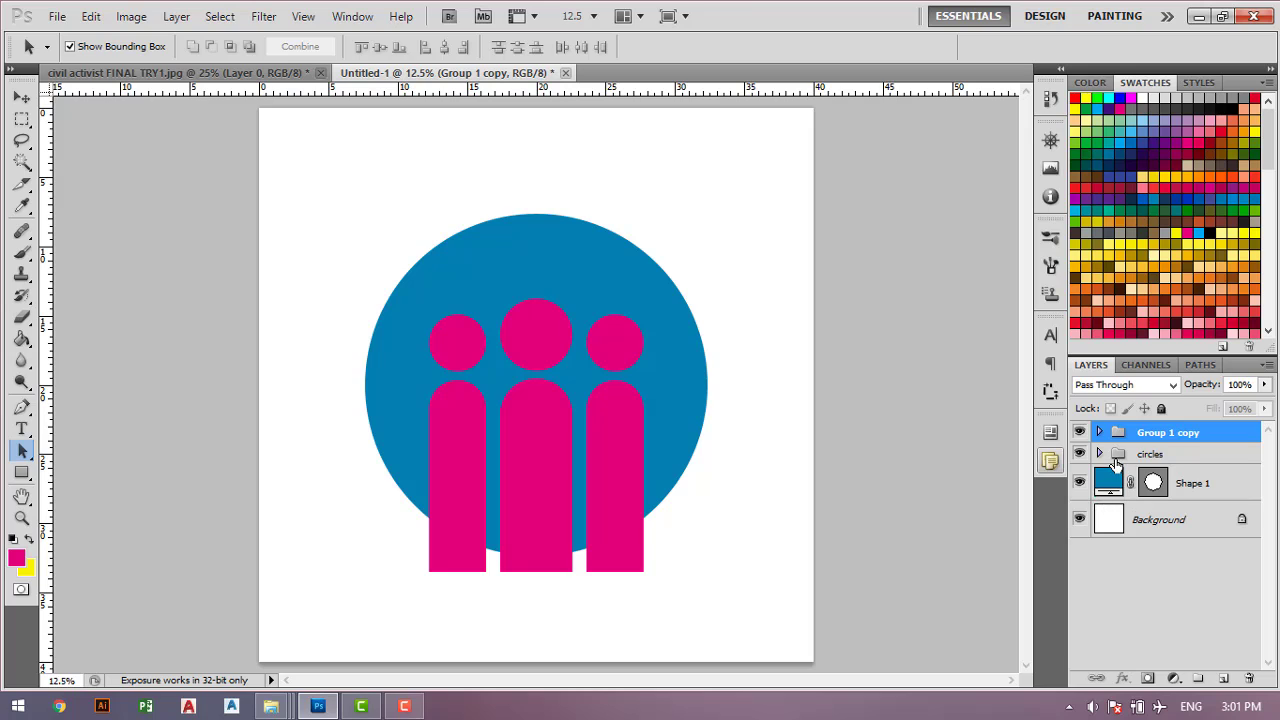
click(1101, 454)
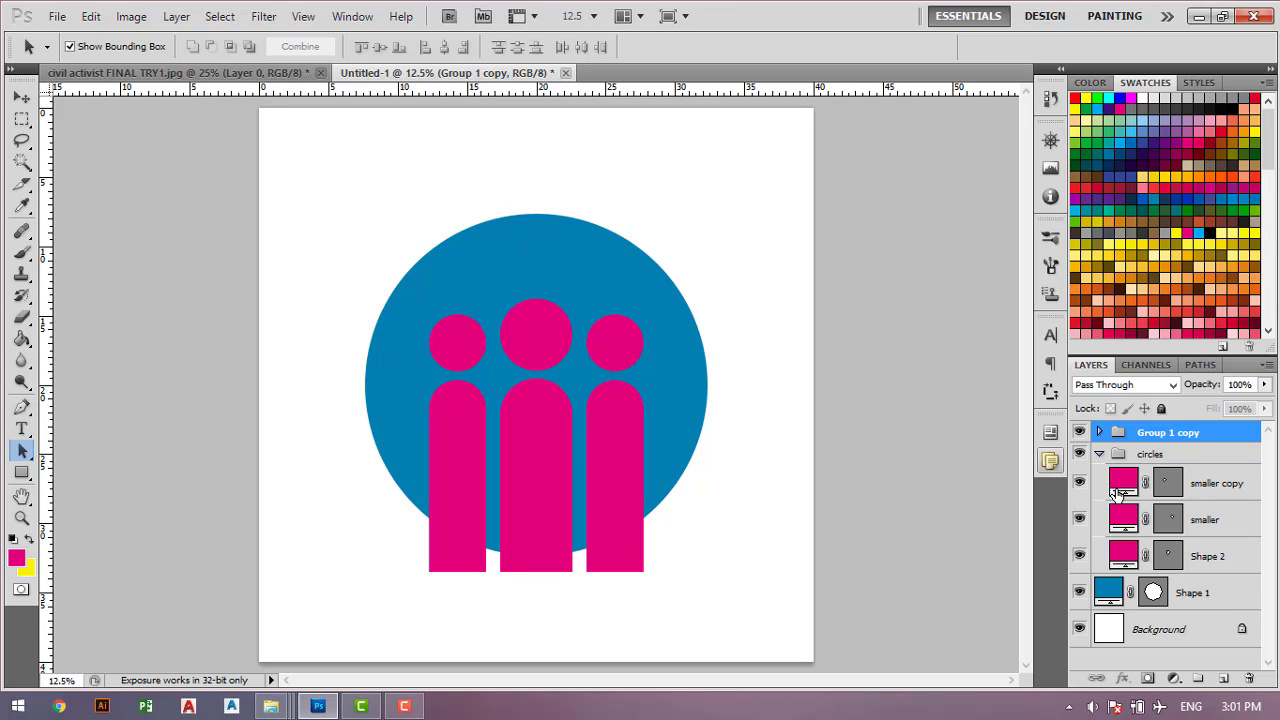
ctrl+click(1170, 560)
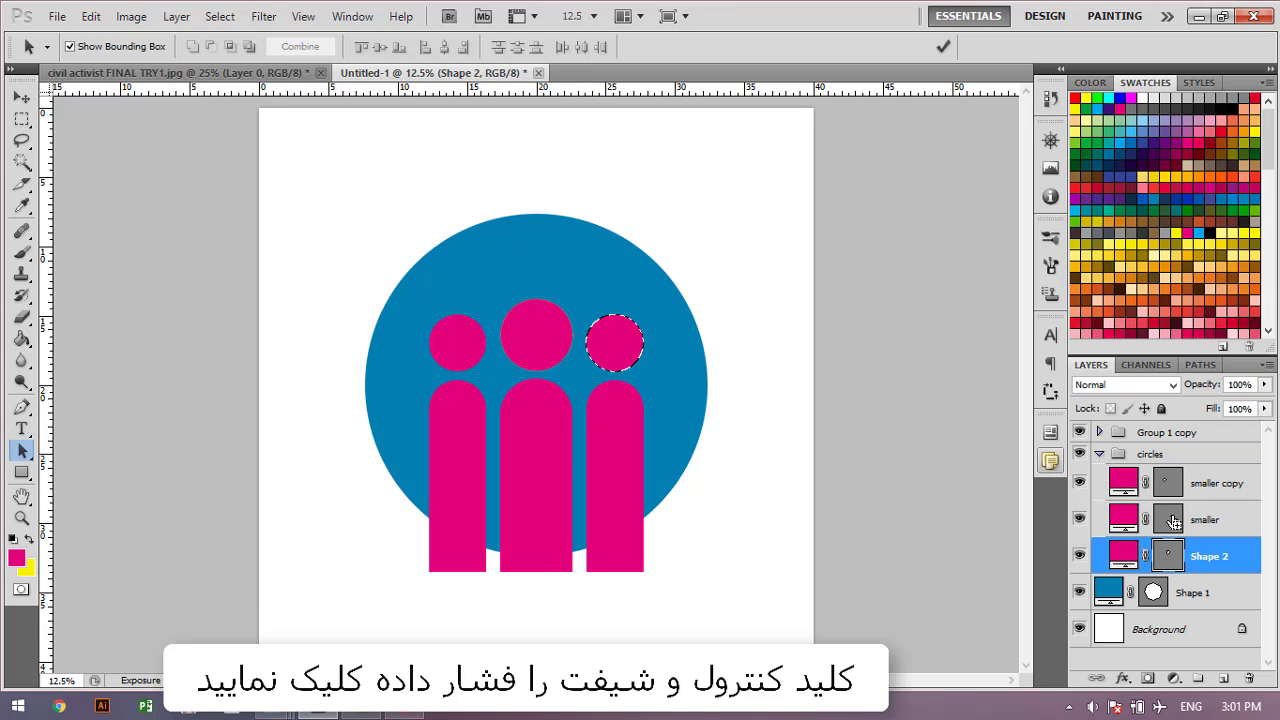
ctrl+shift+click(1167, 485)
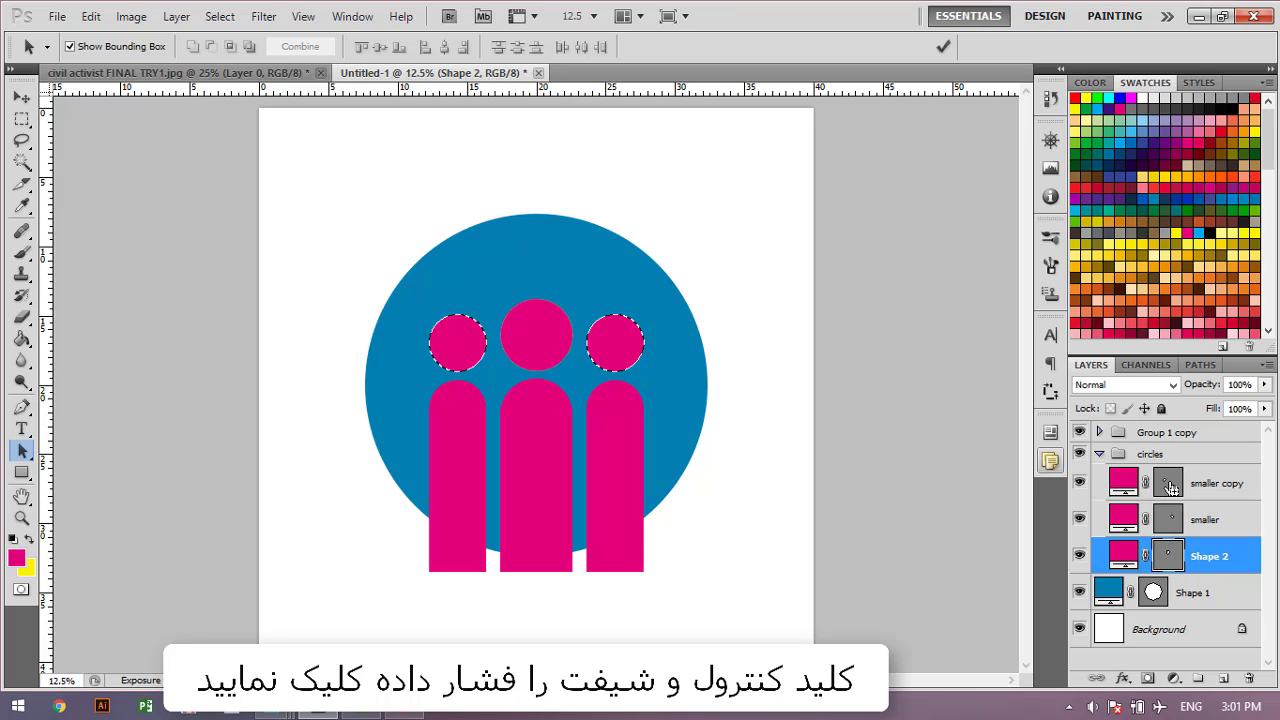
ctrl+shift+click(1172, 557)
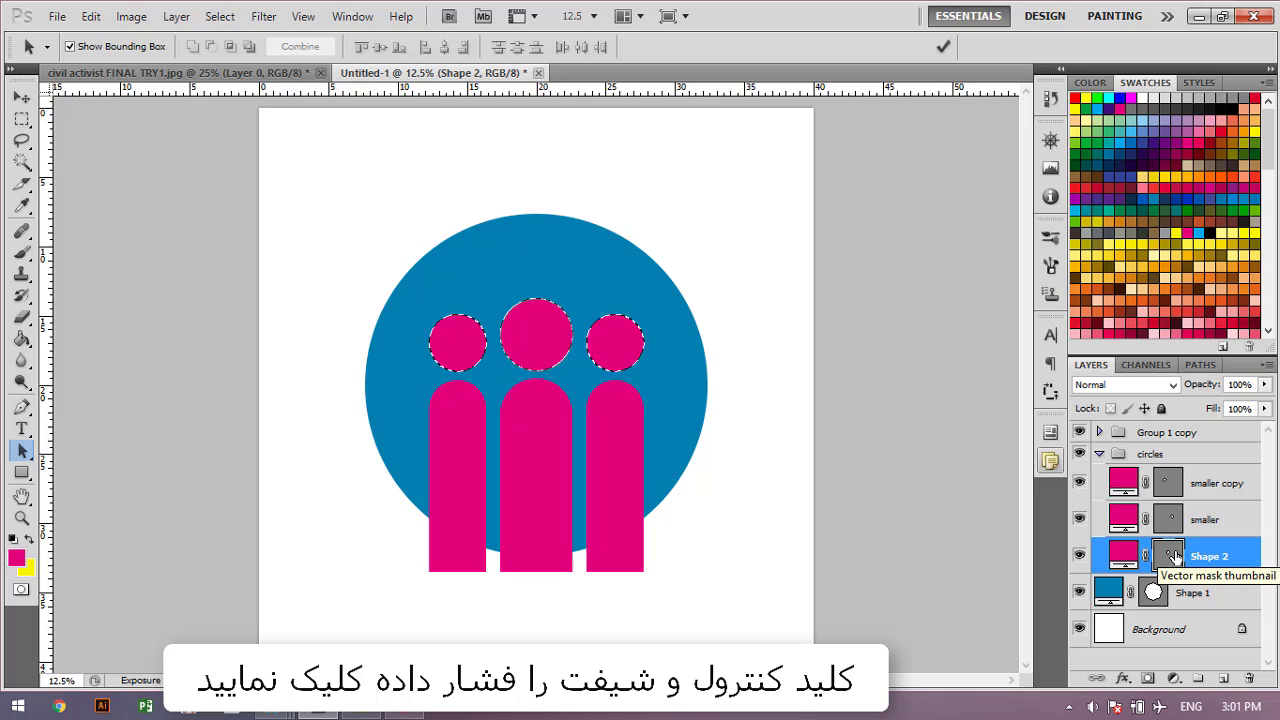
Hide the three pink head layers and select the blue circle's Shape 1 layer
click(1079, 555)
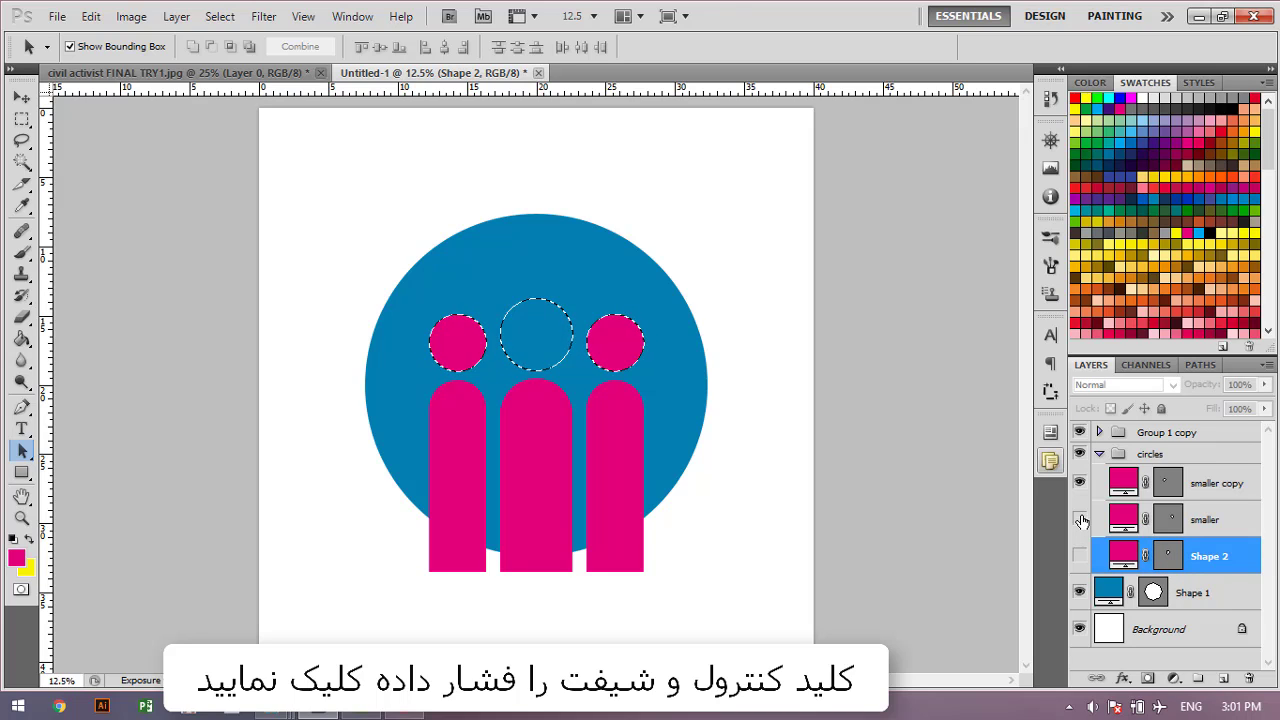
click(1079, 519)
click(1079, 483)
click(1099, 454)
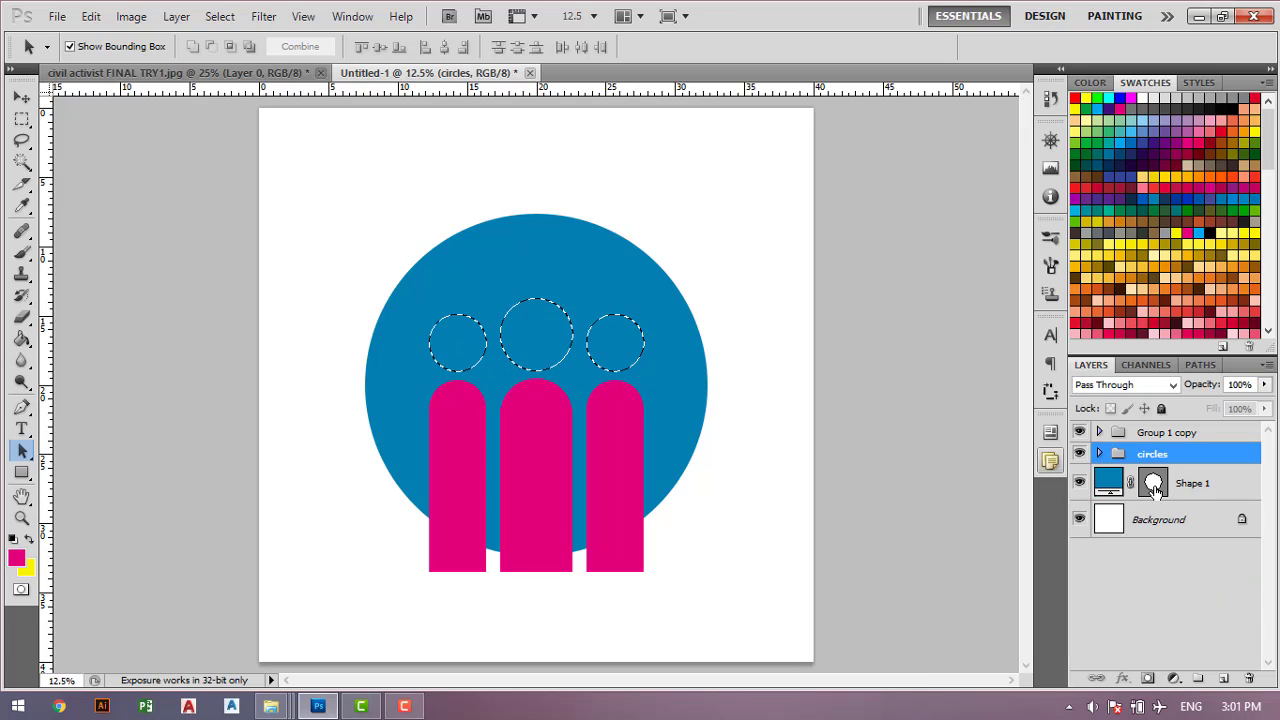
click(1195, 485)
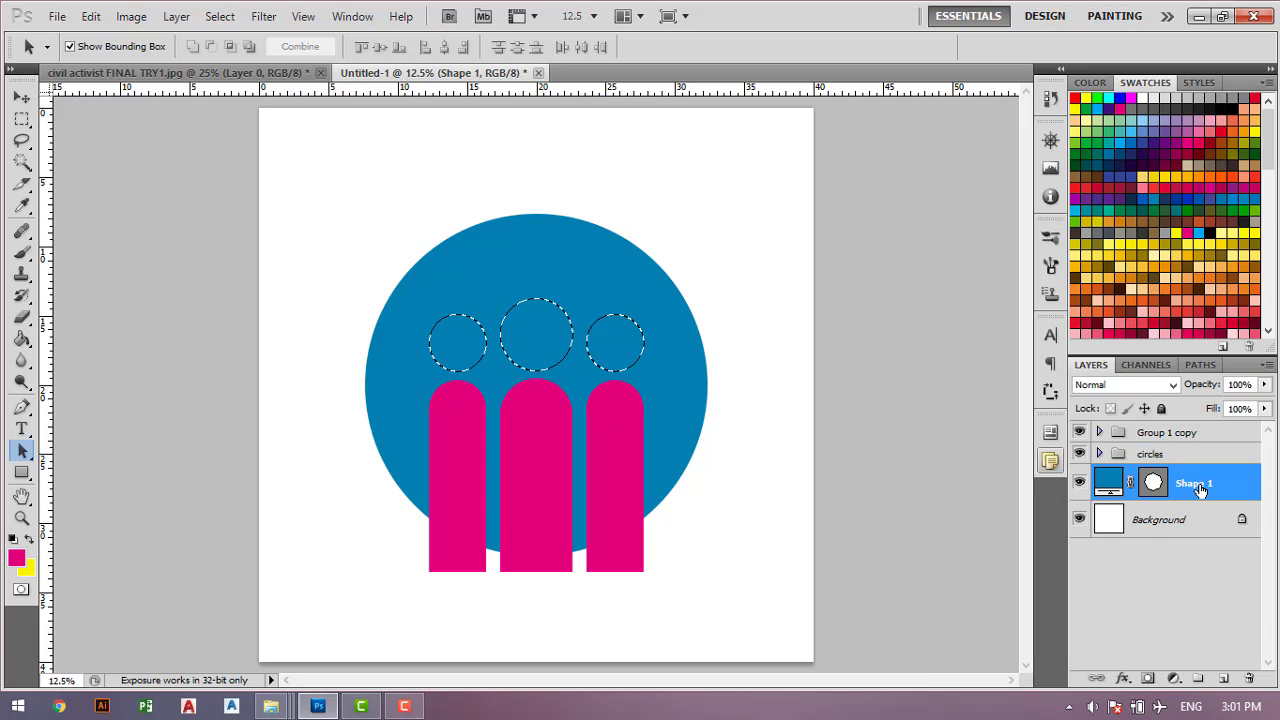
Mask Shape 1 with the head selection and invert the mask to punch three white head holes
click(1149, 679)
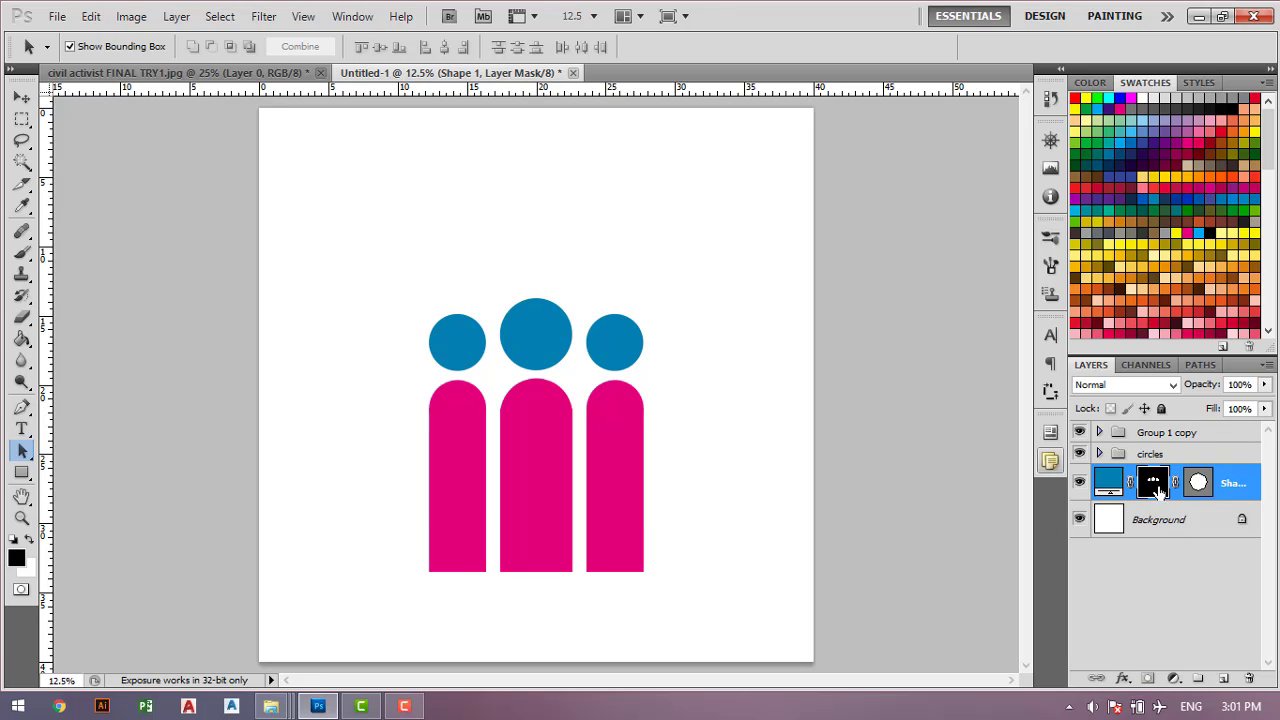
click(126, 20)
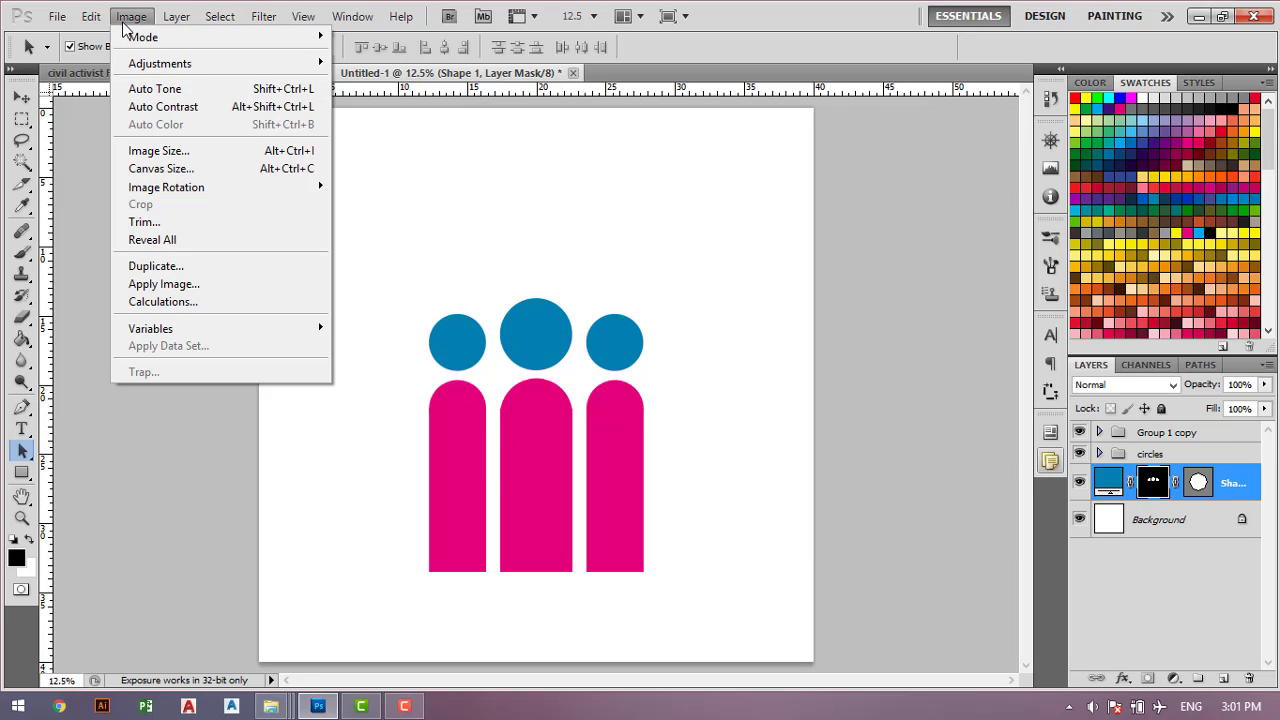
mouse_move(160, 63)
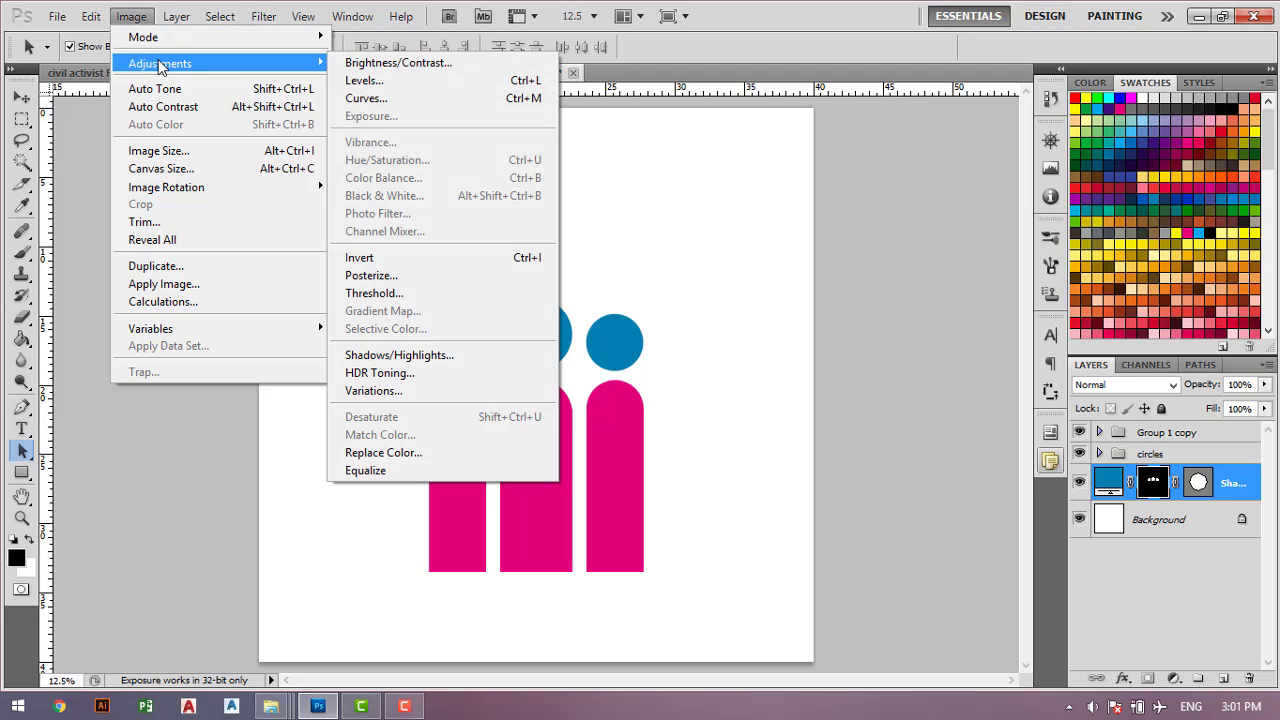
click(393, 262)
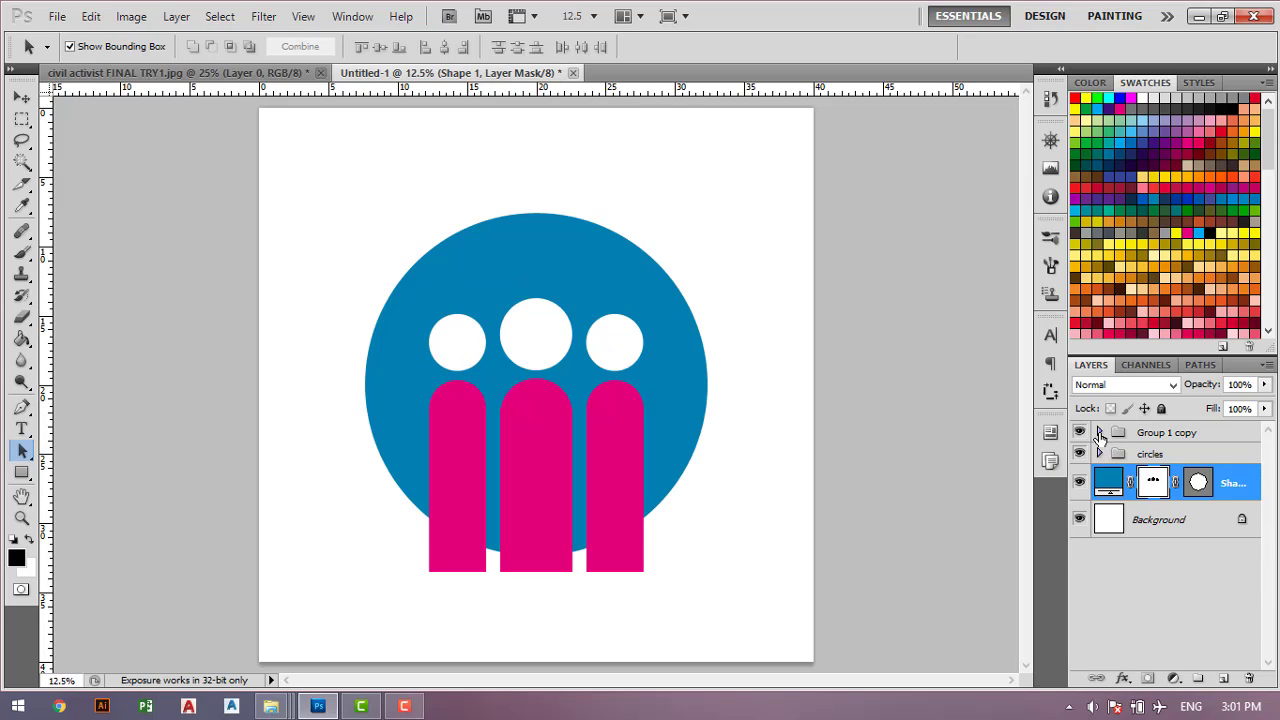
click(1099, 433)
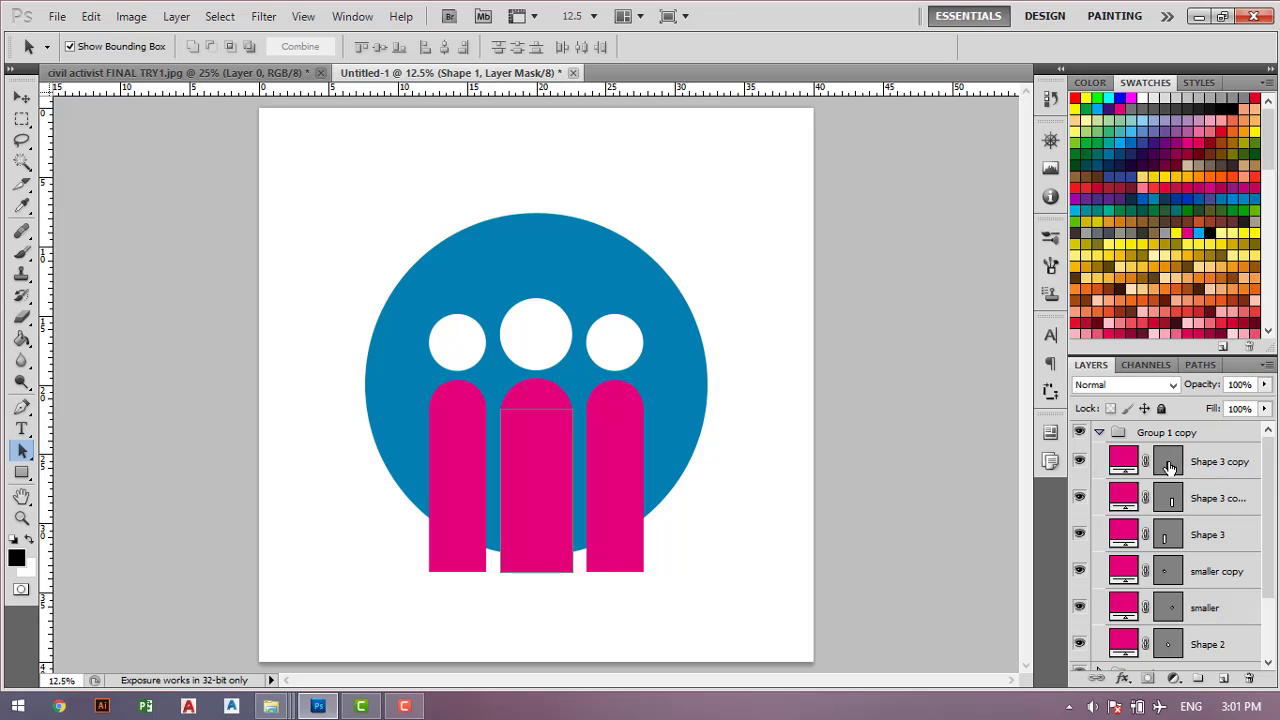
click(1170, 467)
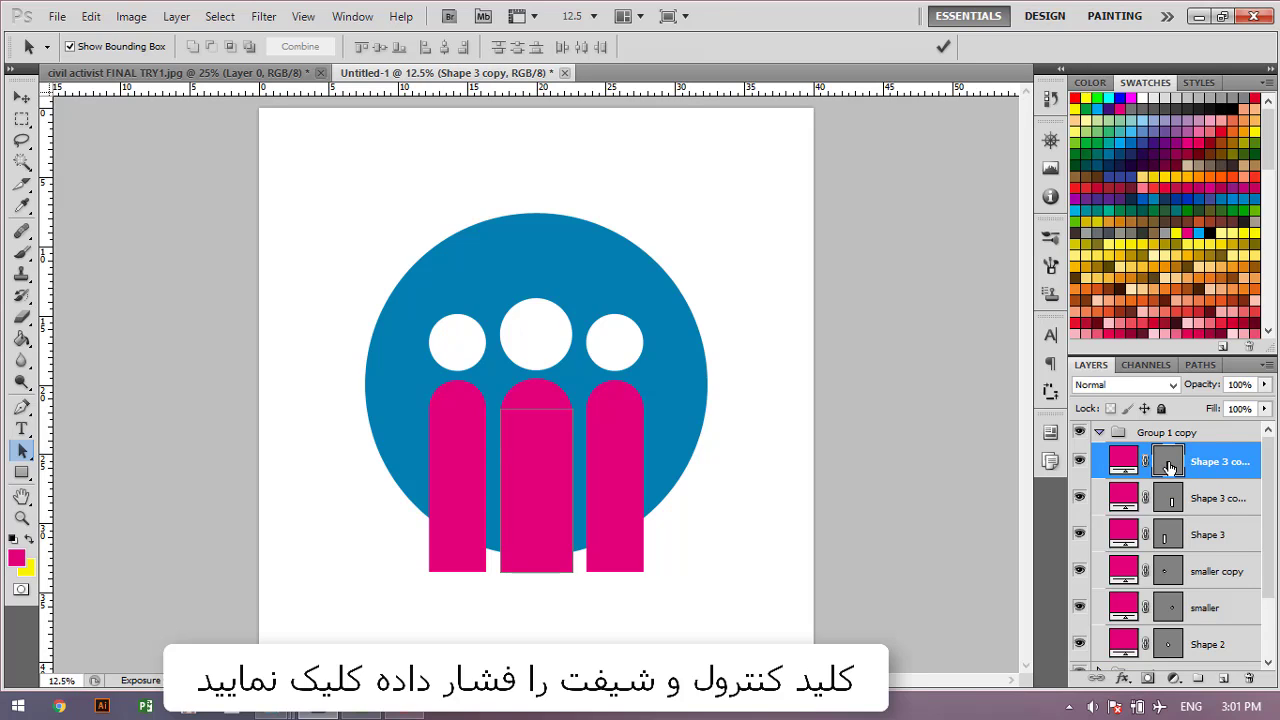
Load the middle, right and left body bars' vector masks as one combined selection
ctrl+shift+click(1169, 467)
ctrl+shift+click(1174, 503)
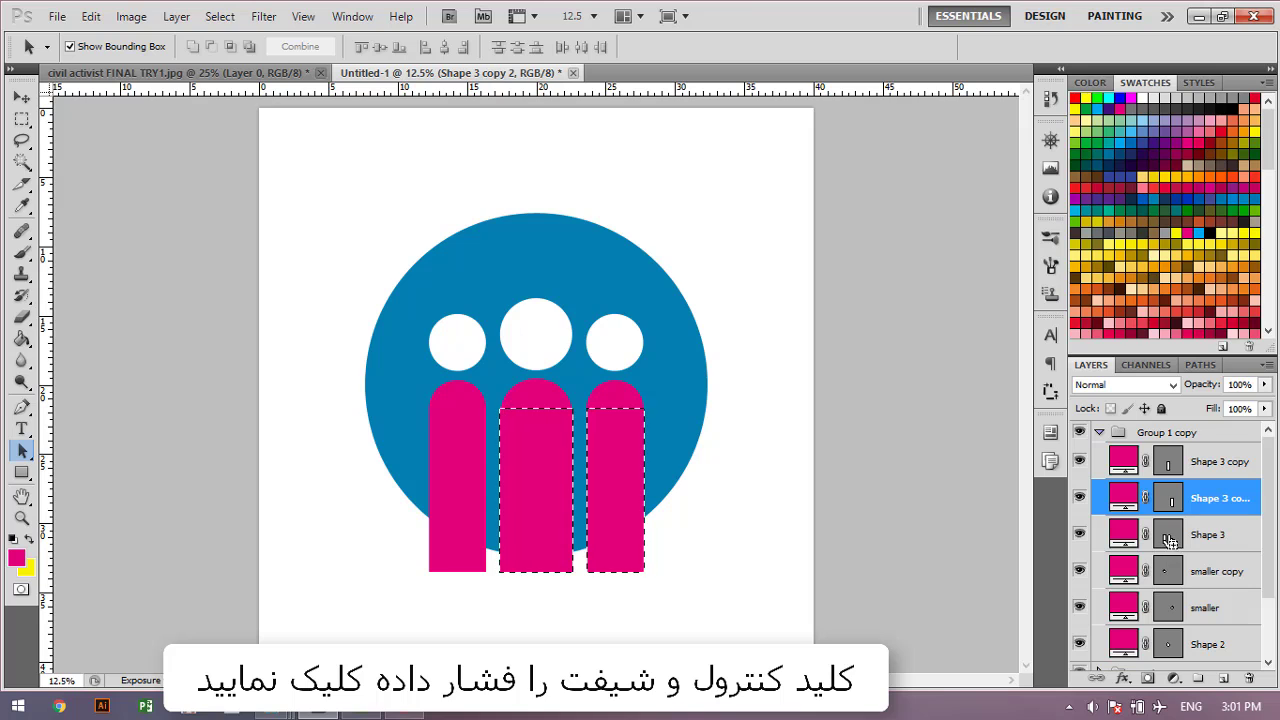
ctrl+shift+click(1170, 540)
drag(1272, 524, 1274, 562)
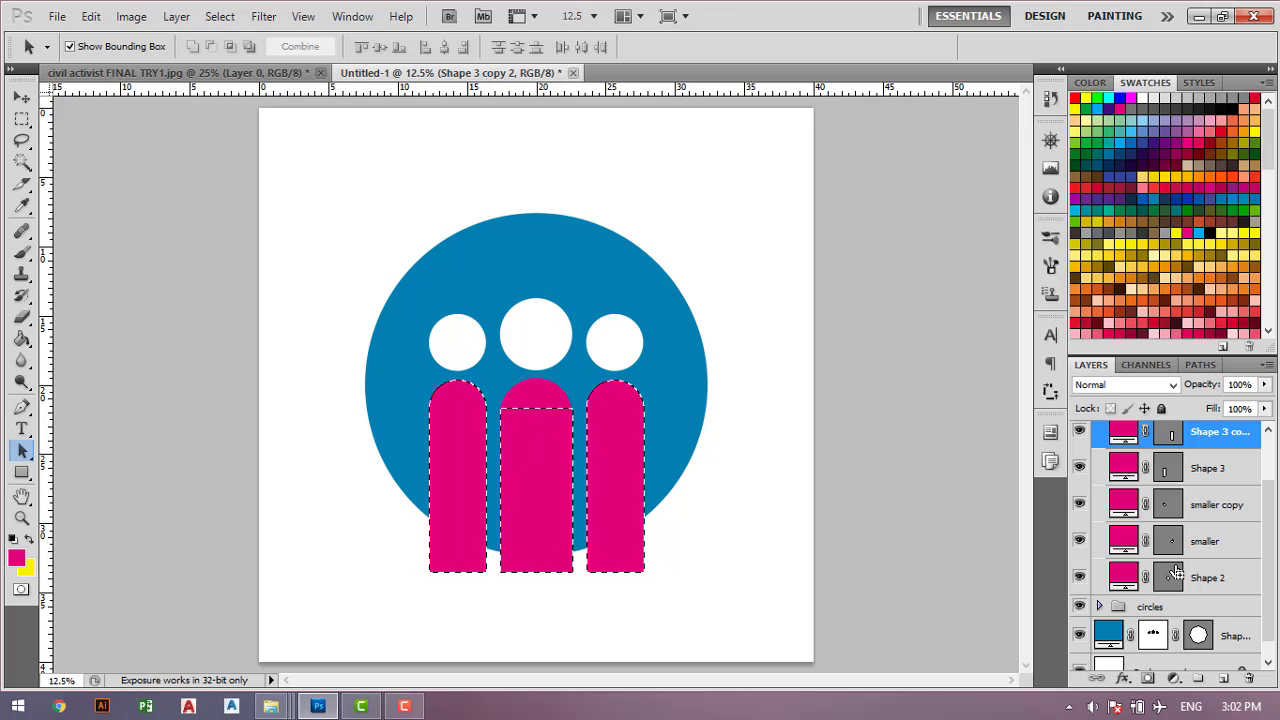
scroll(1165, 568, up, 2)
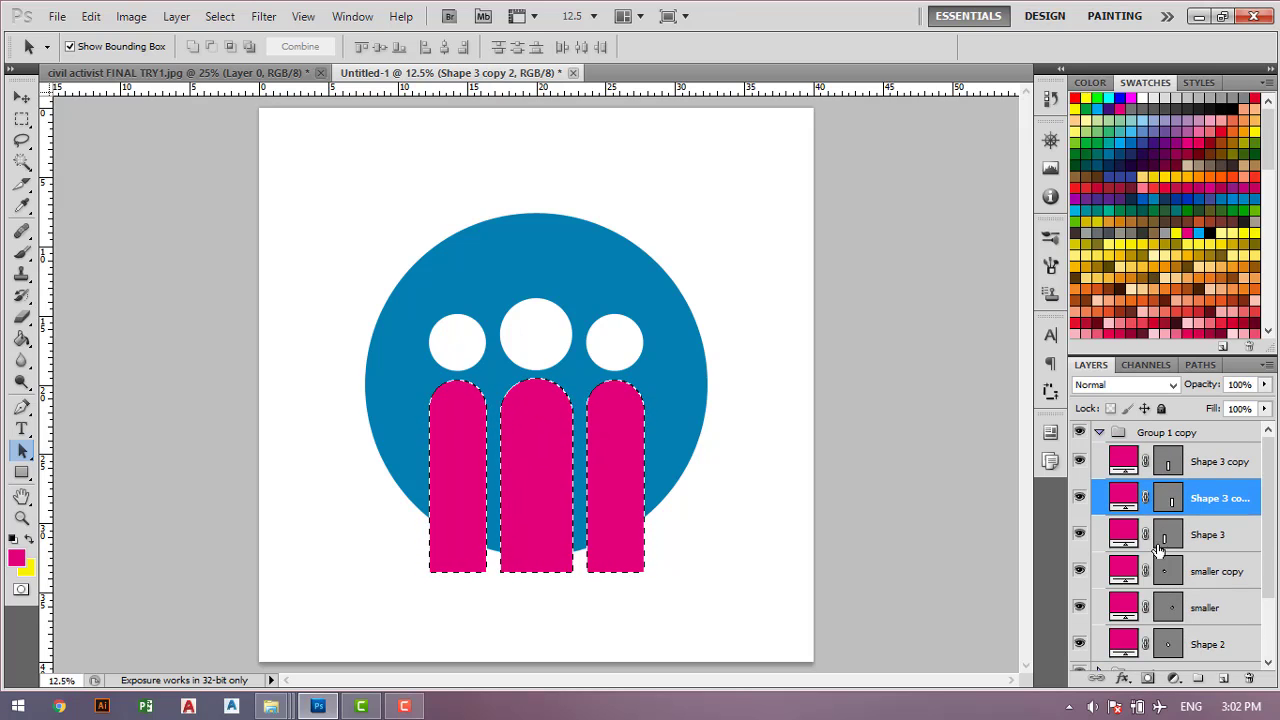
click(1099, 432)
Hide the pink bodies, fill the blue circle's mask selection with black, then undo the fill
click(1079, 432)
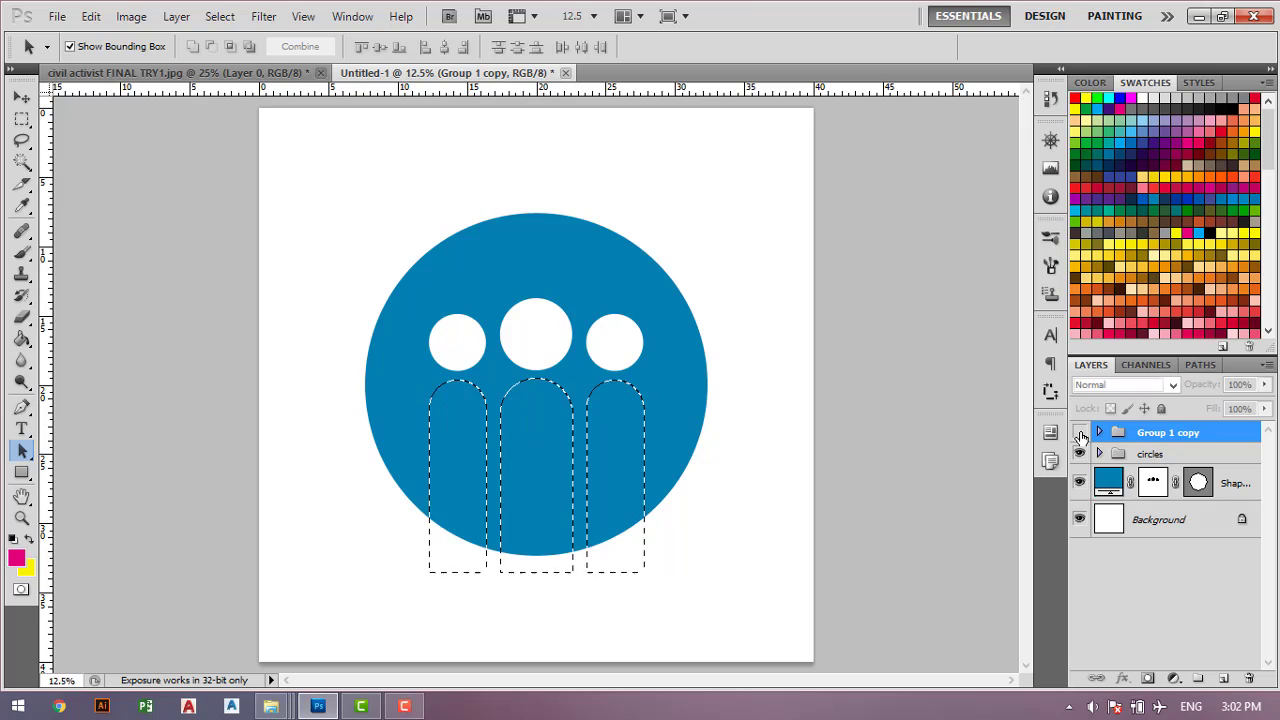
click(1153, 483)
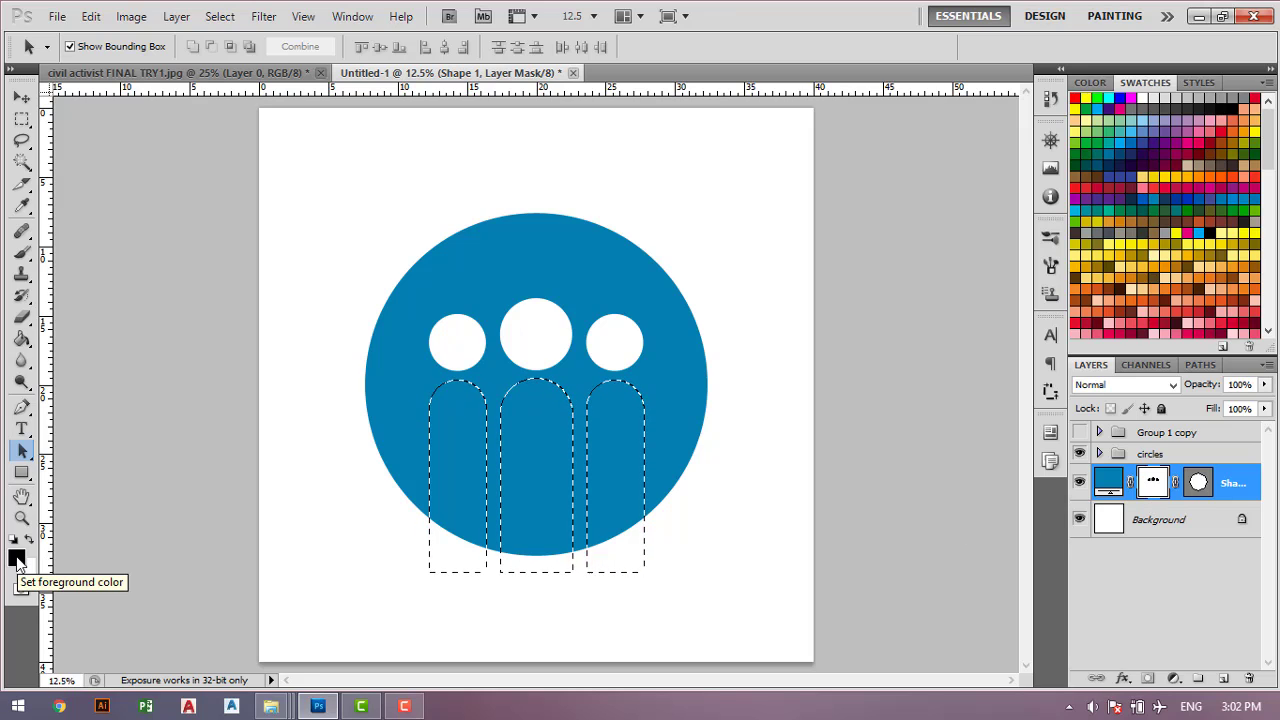
click(91, 16)
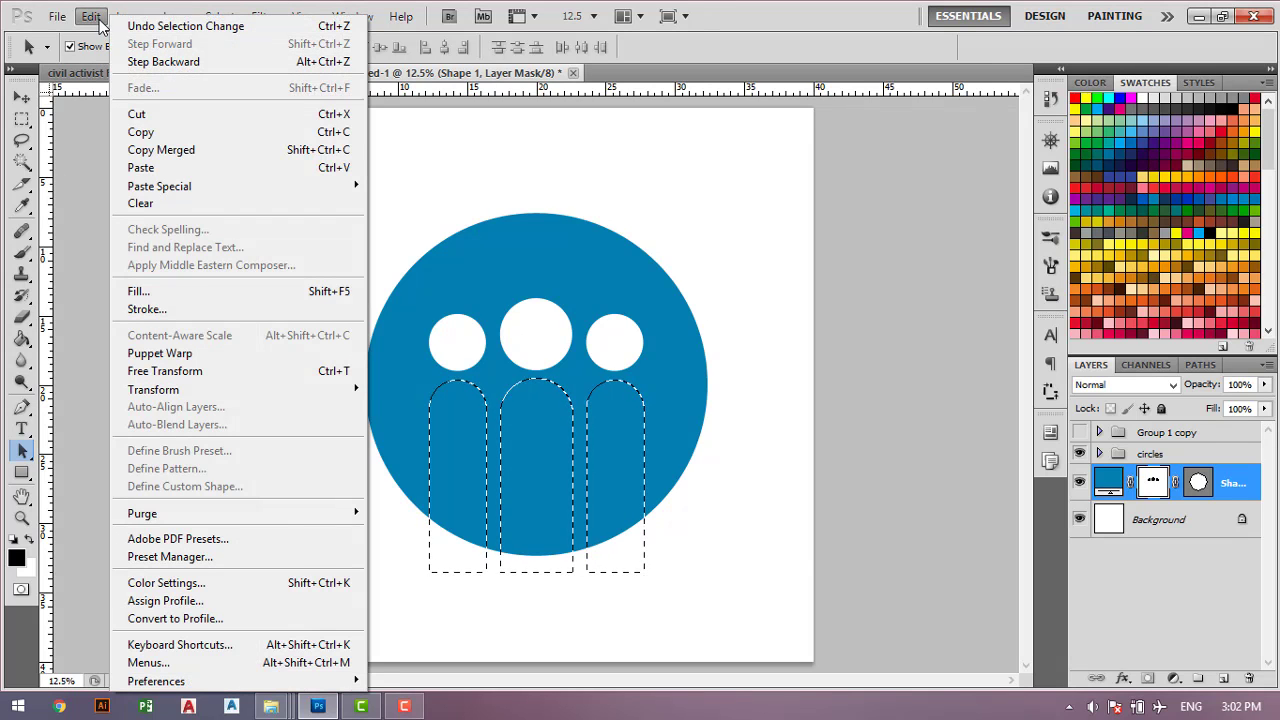
click(183, 290)
click(615, 213)
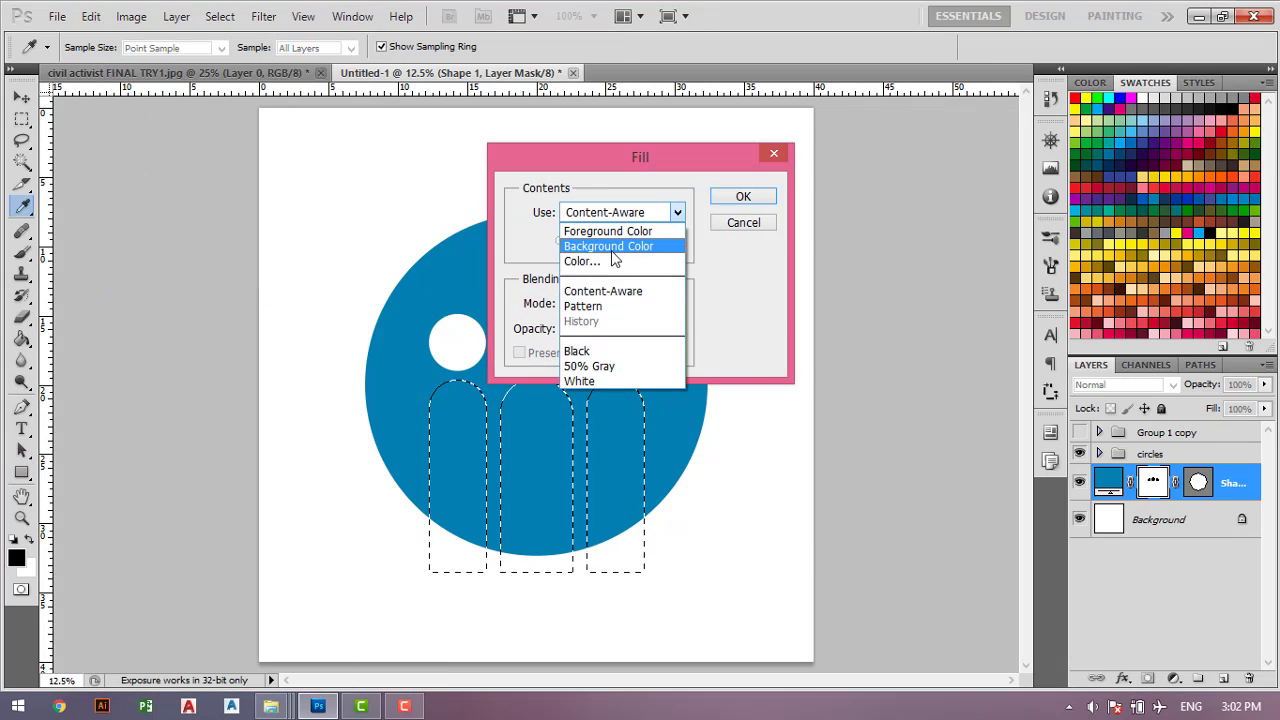
click(583, 261)
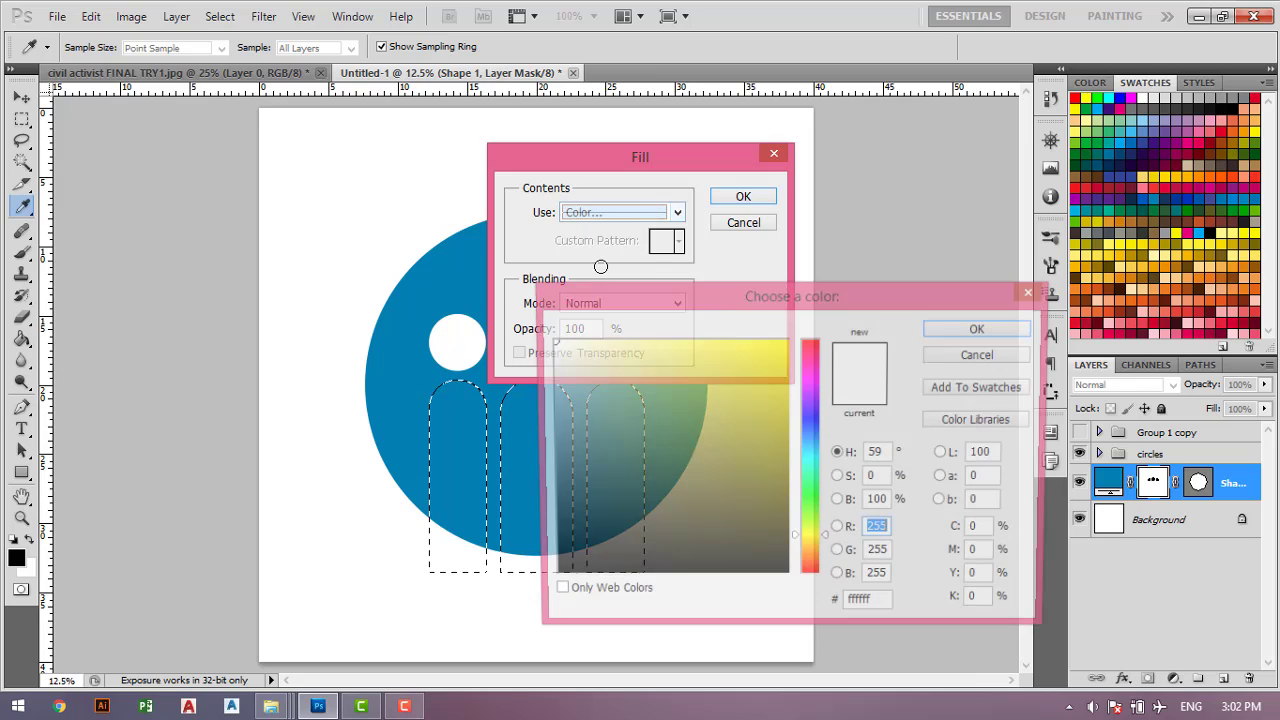
drag(774, 577, 798, 583)
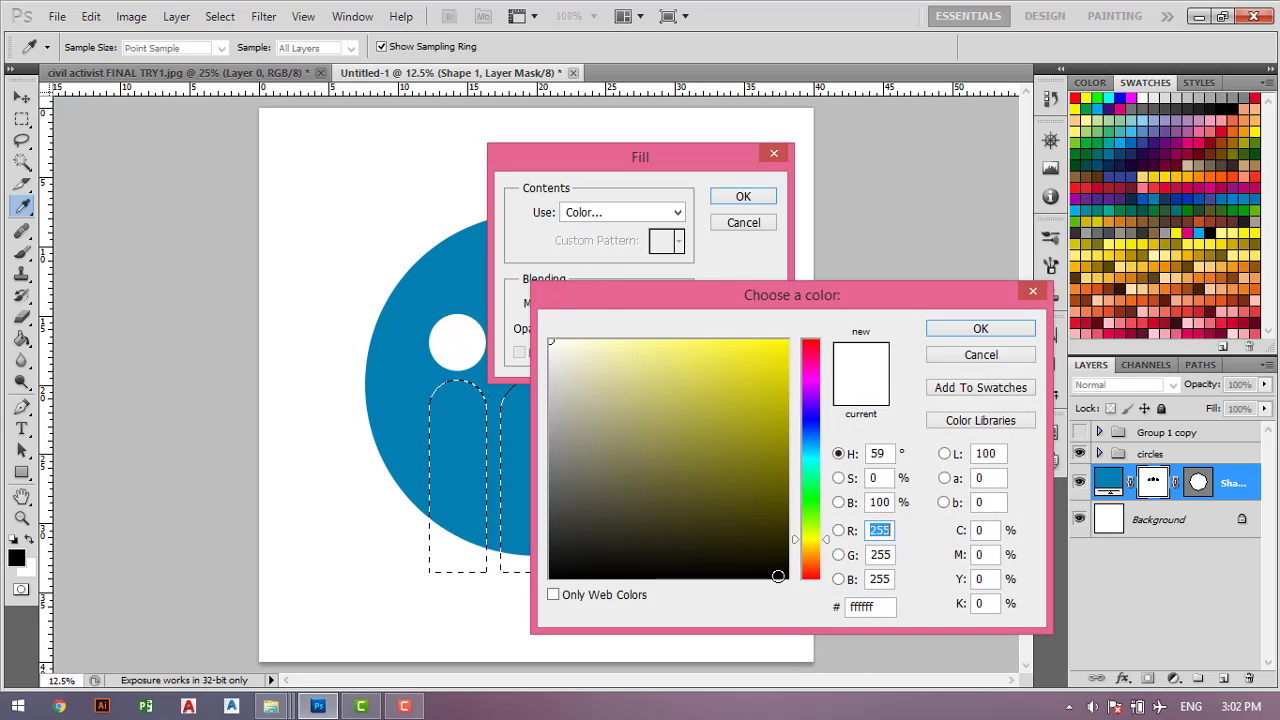
click(980, 329)
click(753, 198)
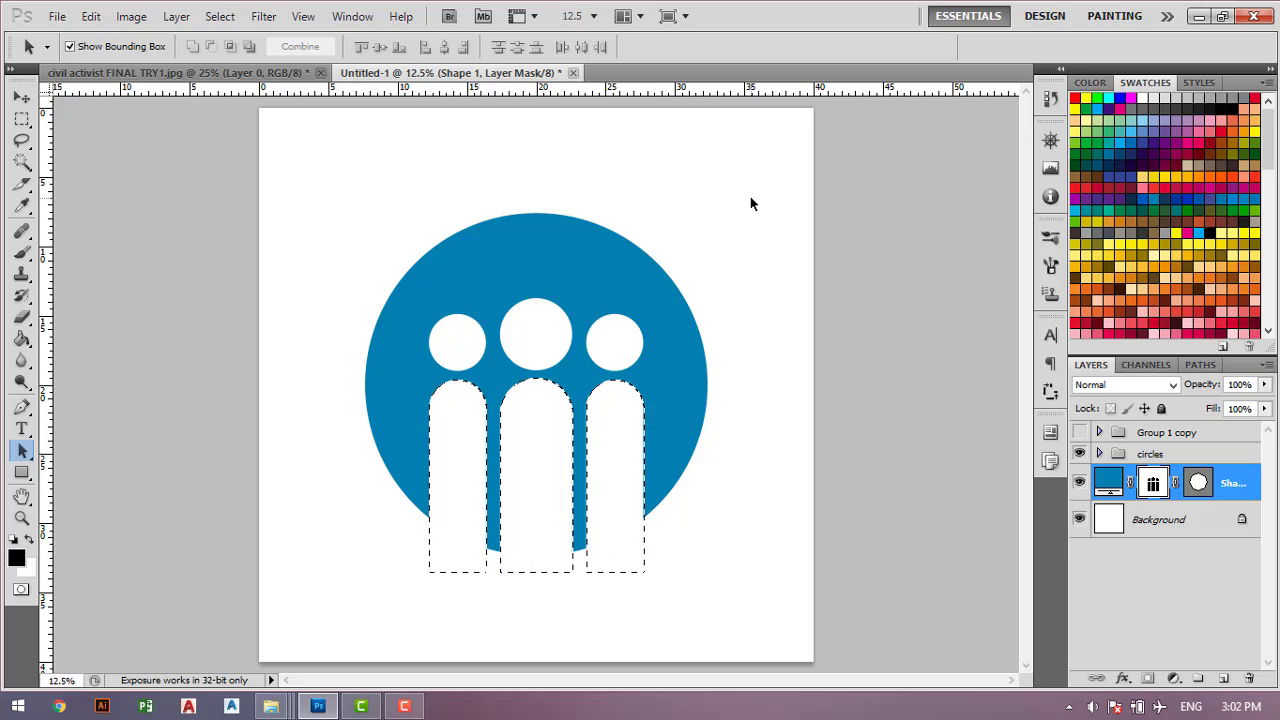
key(ctrl+z)
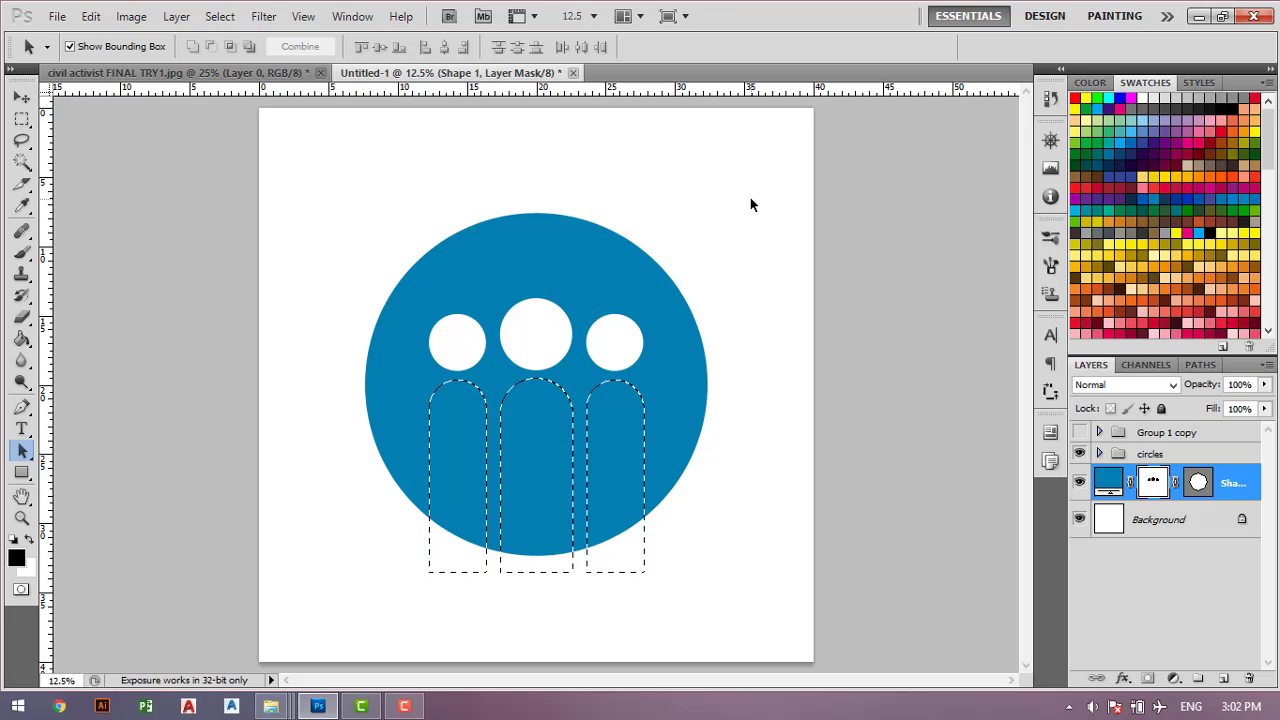
Paint the body selection on the mask with a black 1300 px brush, cutting out three white bodies
click(20, 256)
click(96, 47)
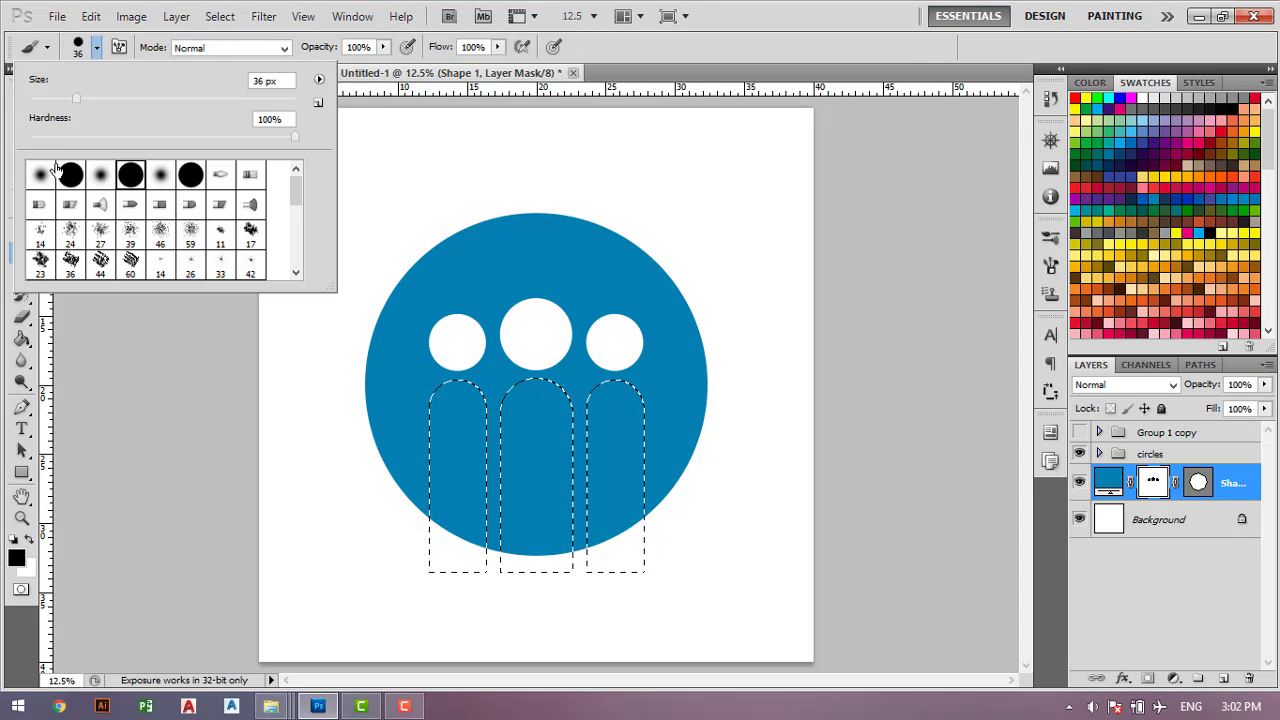
click(17, 557)
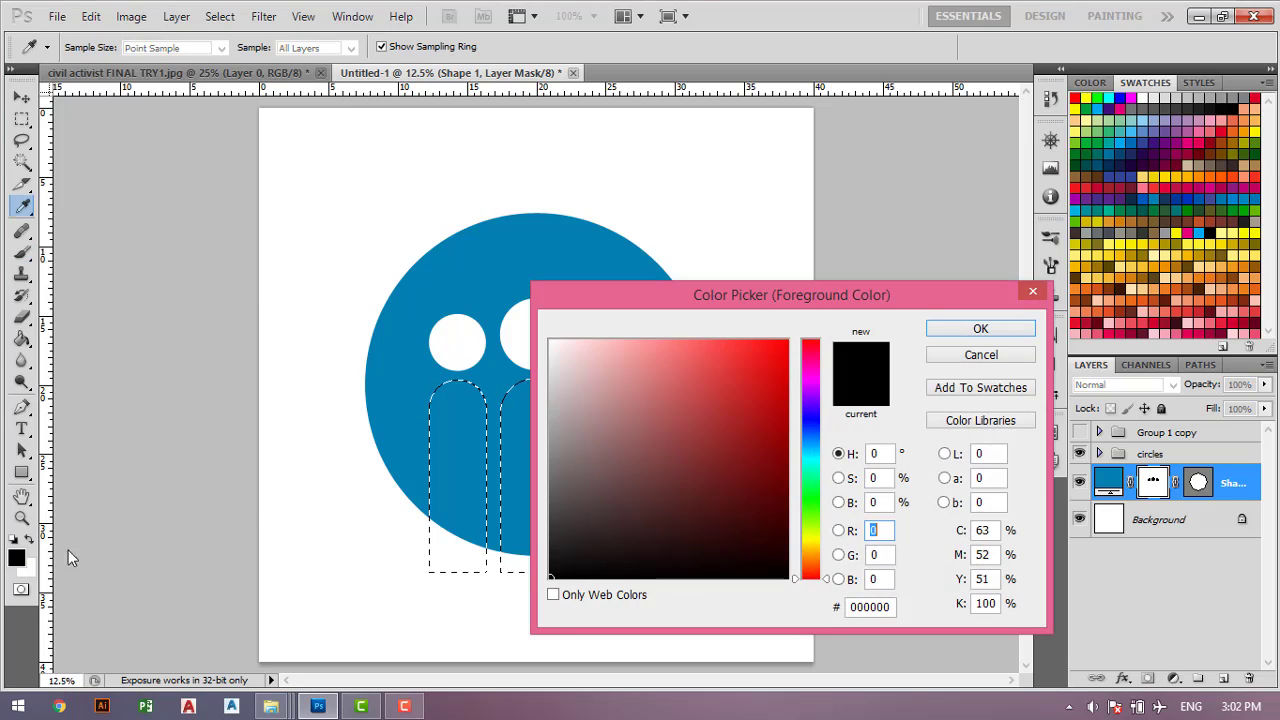
click(789, 581)
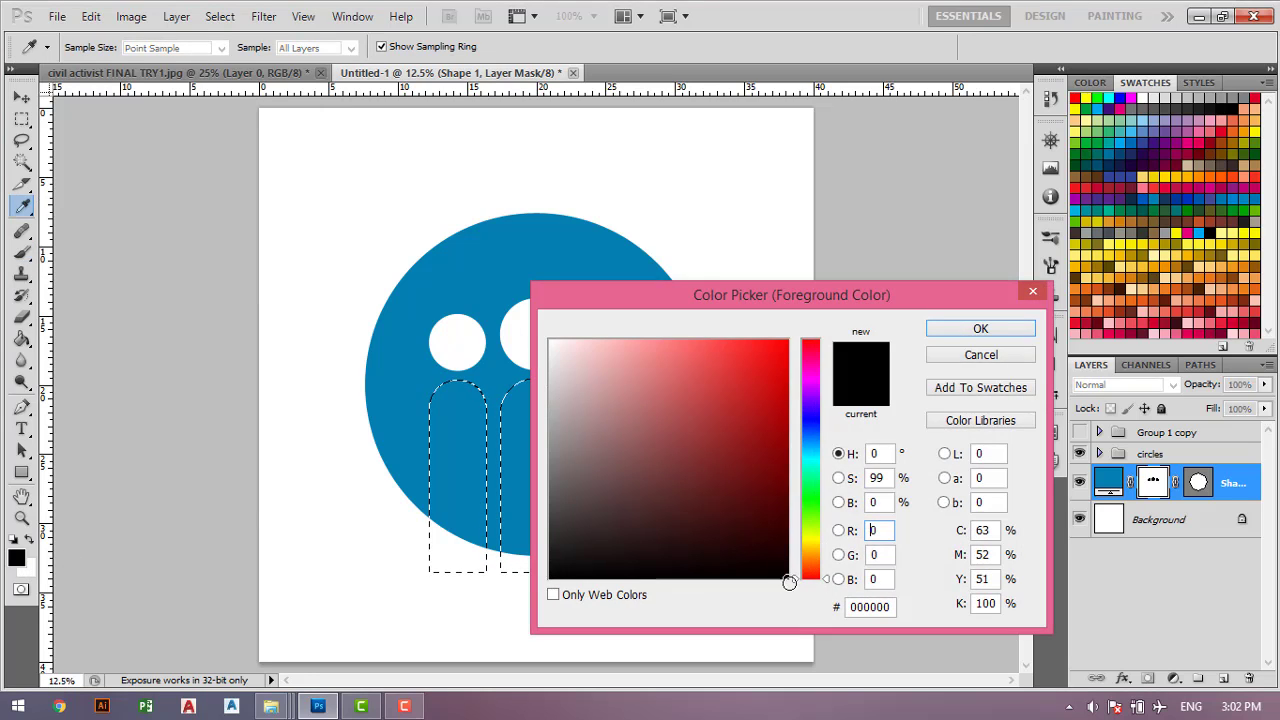
click(966, 332)
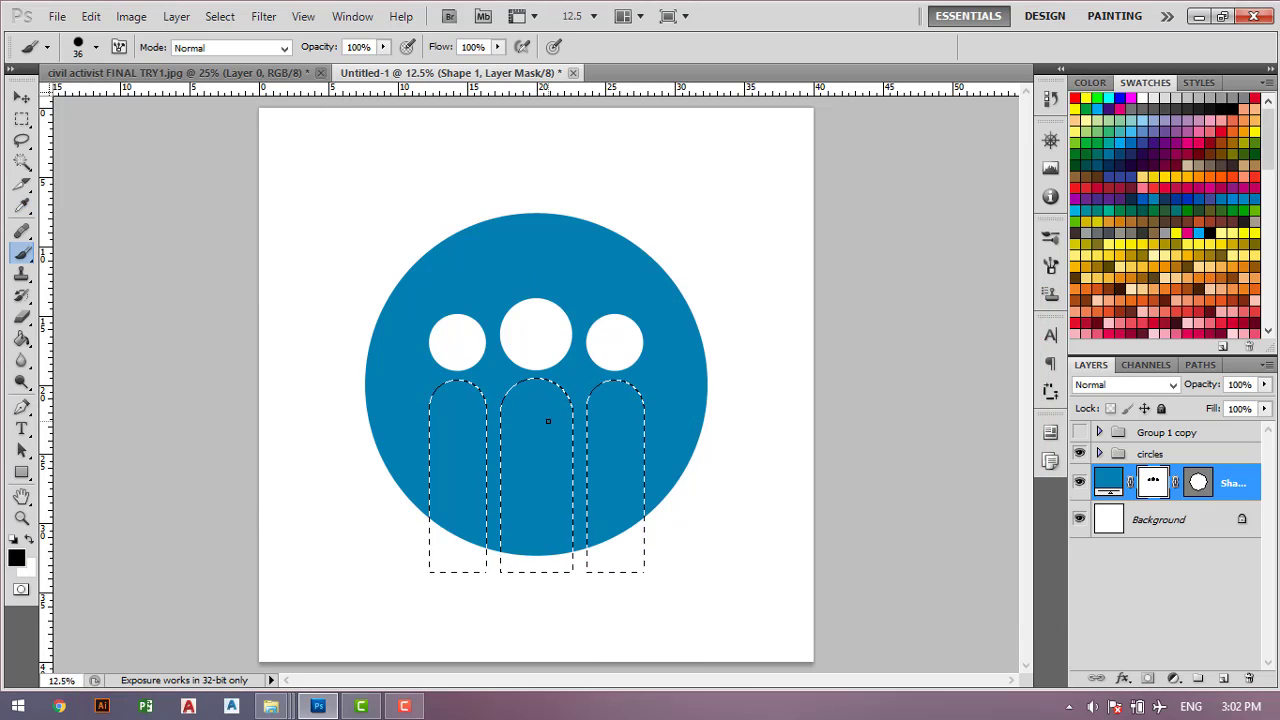
key(bracketright)
key(bracketright)
key(bracketright)
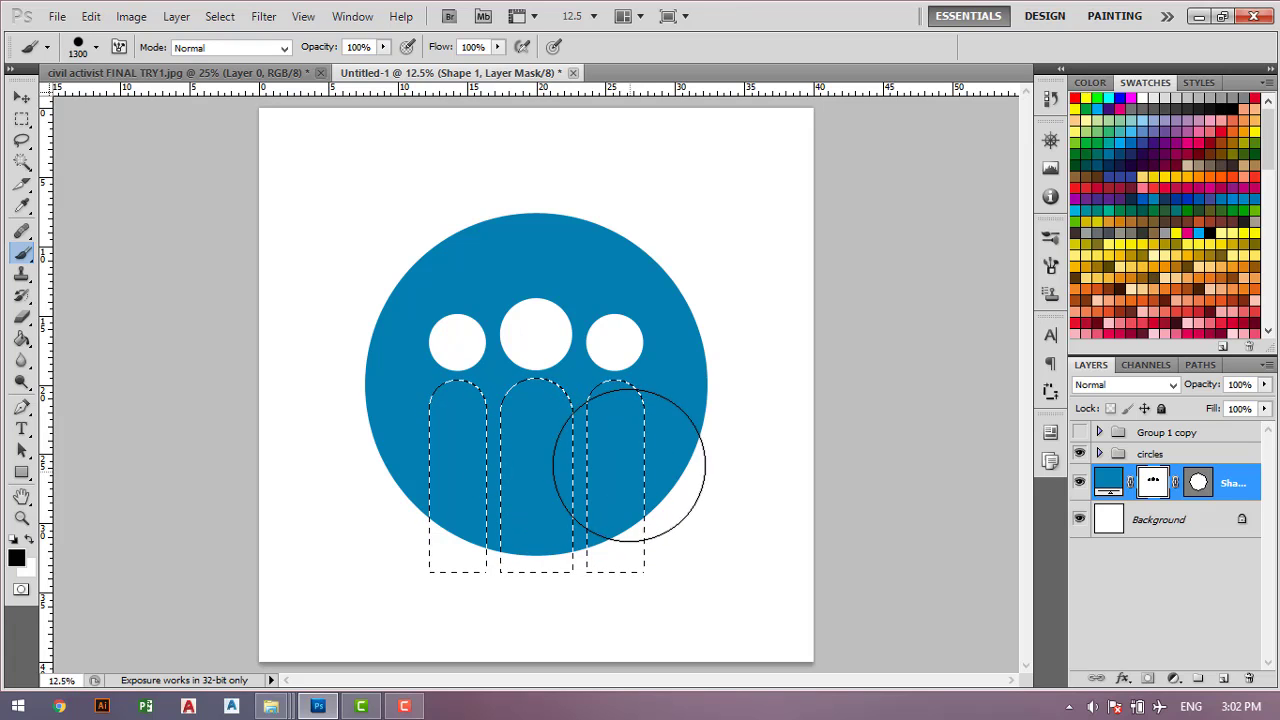
mouse_move(628, 466)
mouse_down()
mouse_move(475, 370)
mouse_move(641, 384)
mouse_up()
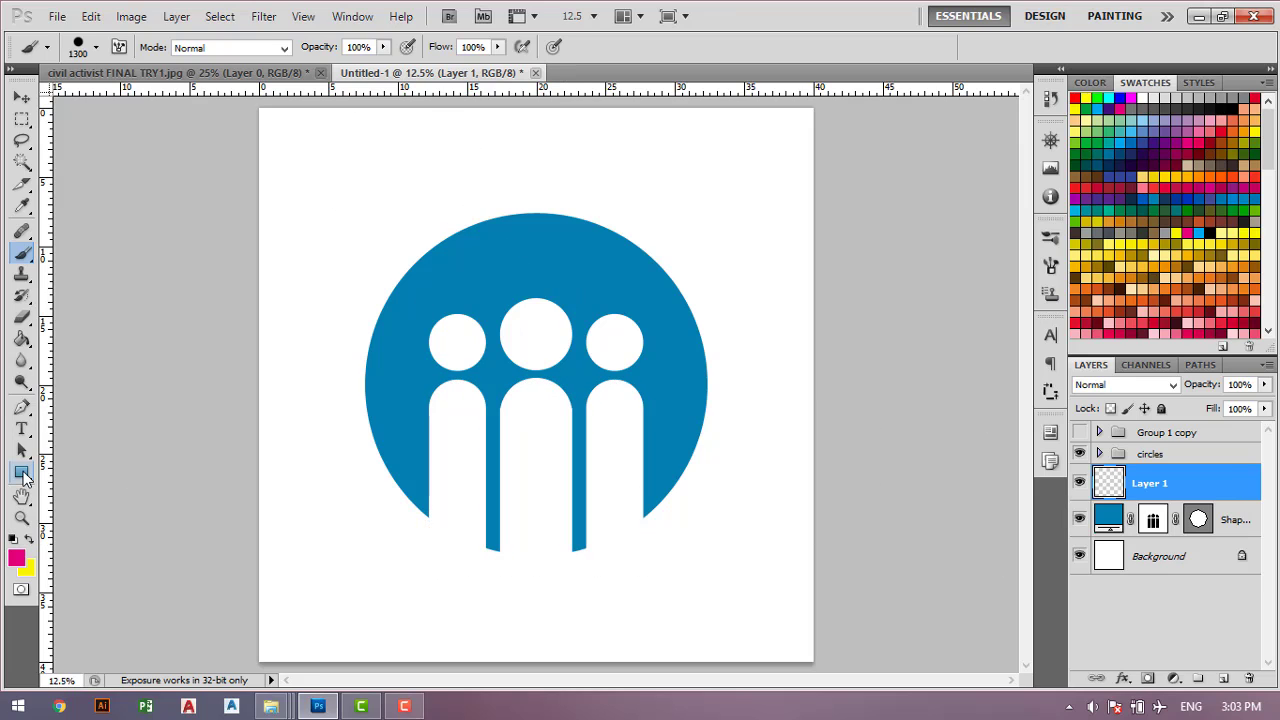
Draw a circular ellipse path slightly smaller than the logo and centre it on the blue circle
click(24, 478)
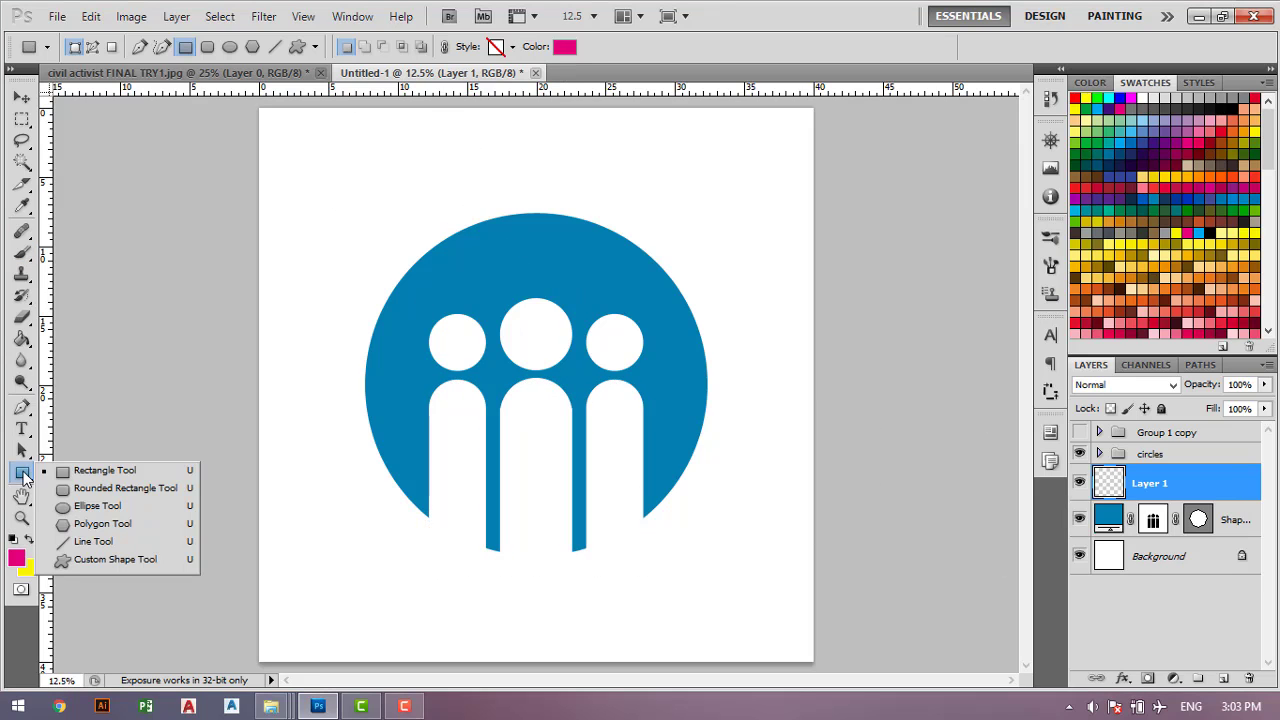
click(80, 507)
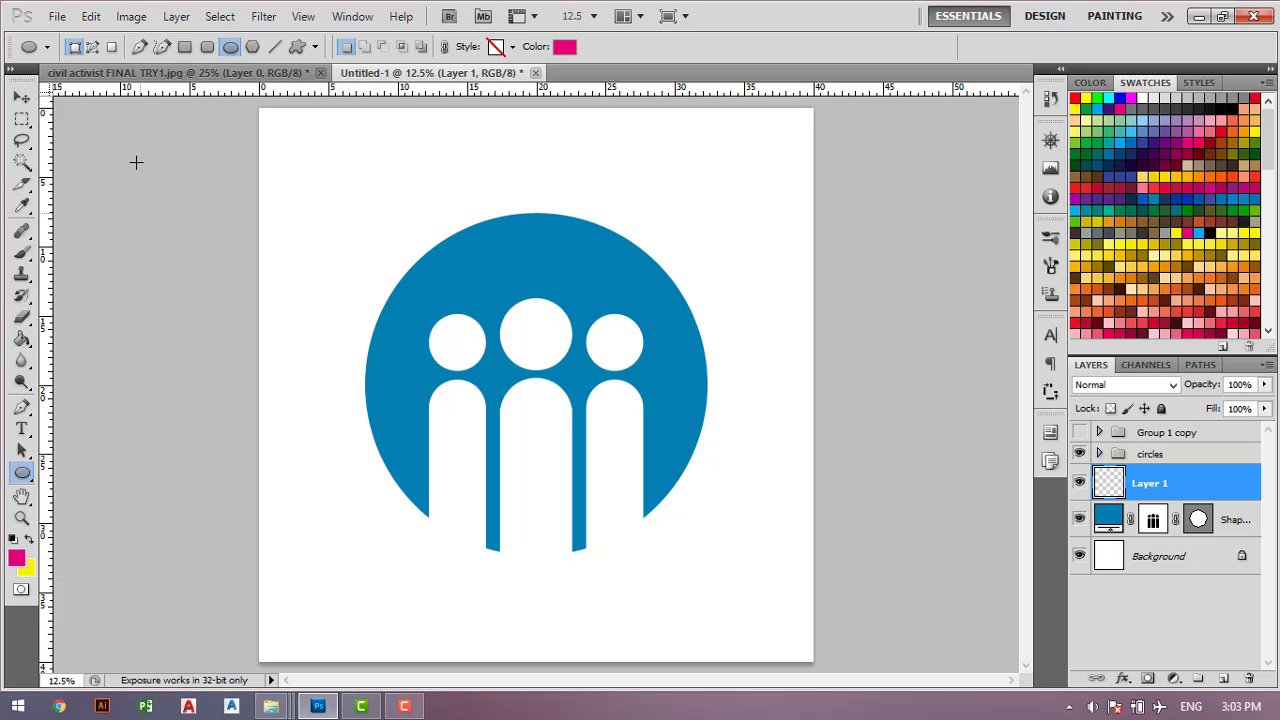
click(93, 47)
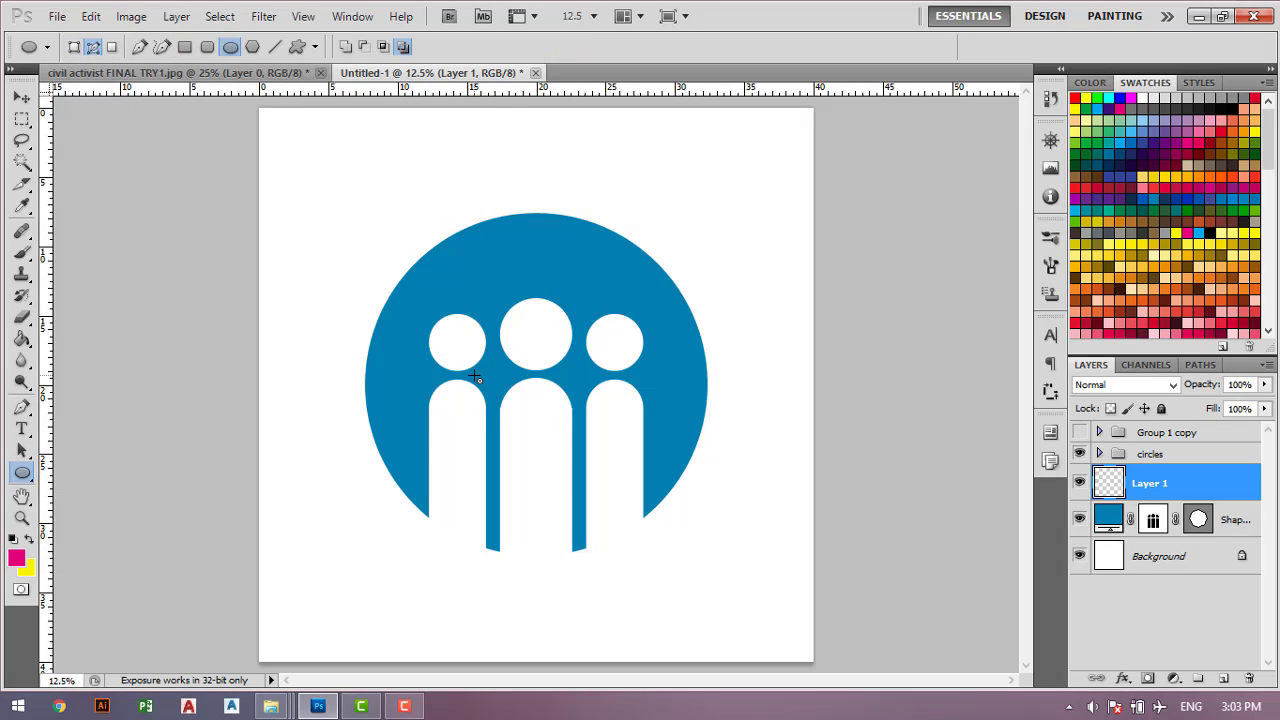
key(shift)
mouse_move(475, 377)
mouse_down()
mouse_move(685, 562)
mouse_move(643, 534)
mouse_up()
key(a)
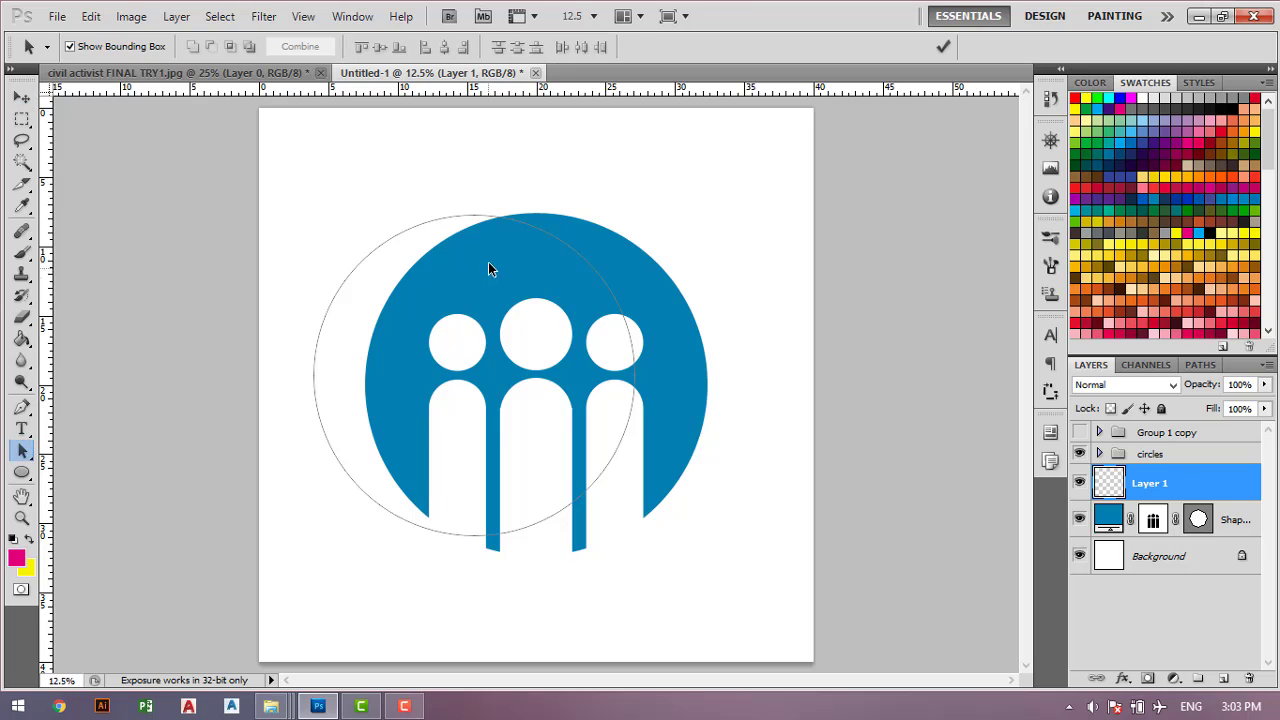
drag(378, 244, 445, 259)
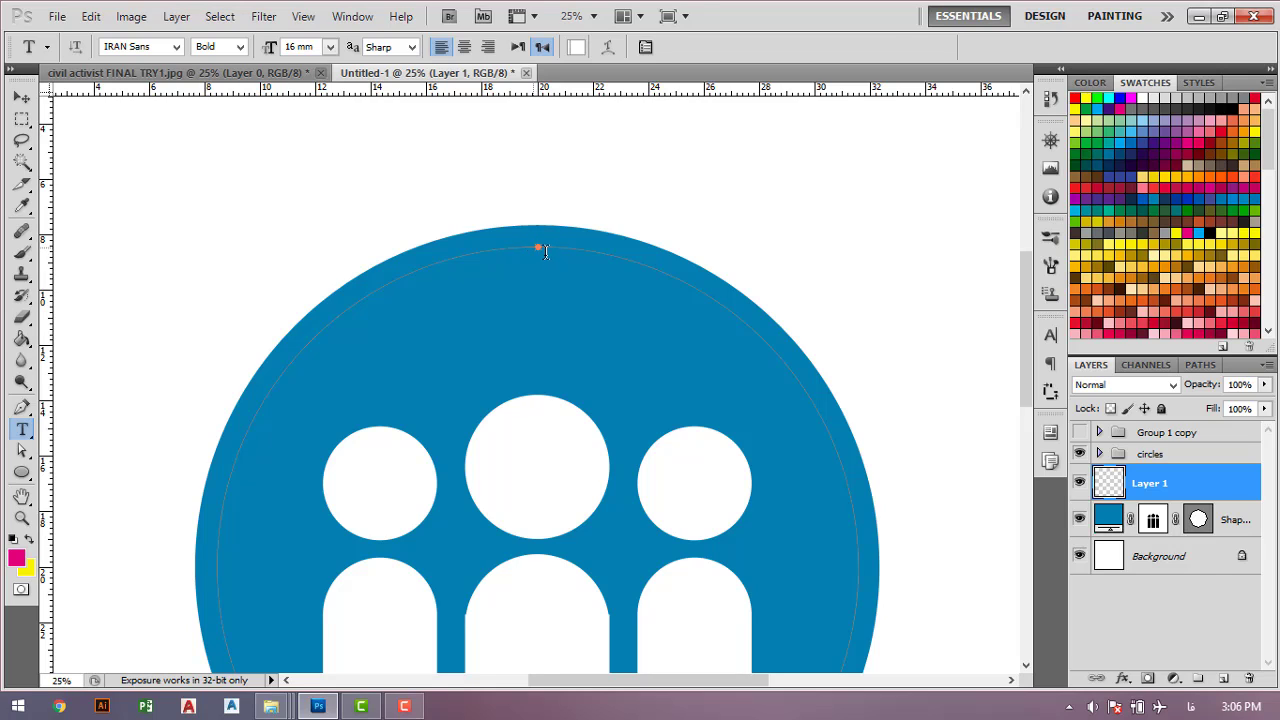
Type 'شبکه فعالان مدنی غزنی' in white IRAN Sans Bold 16 mm along the circular path
click(536, 247)
text(شب)
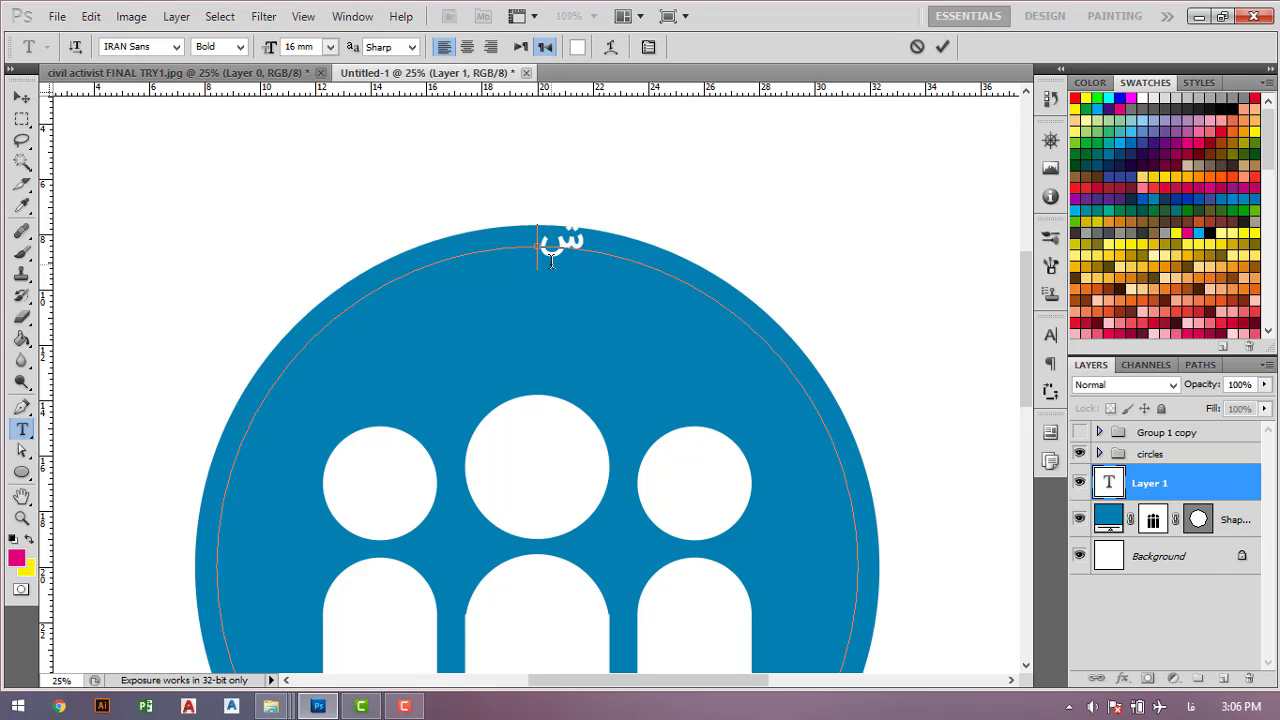
text(که)
text( فعالا)
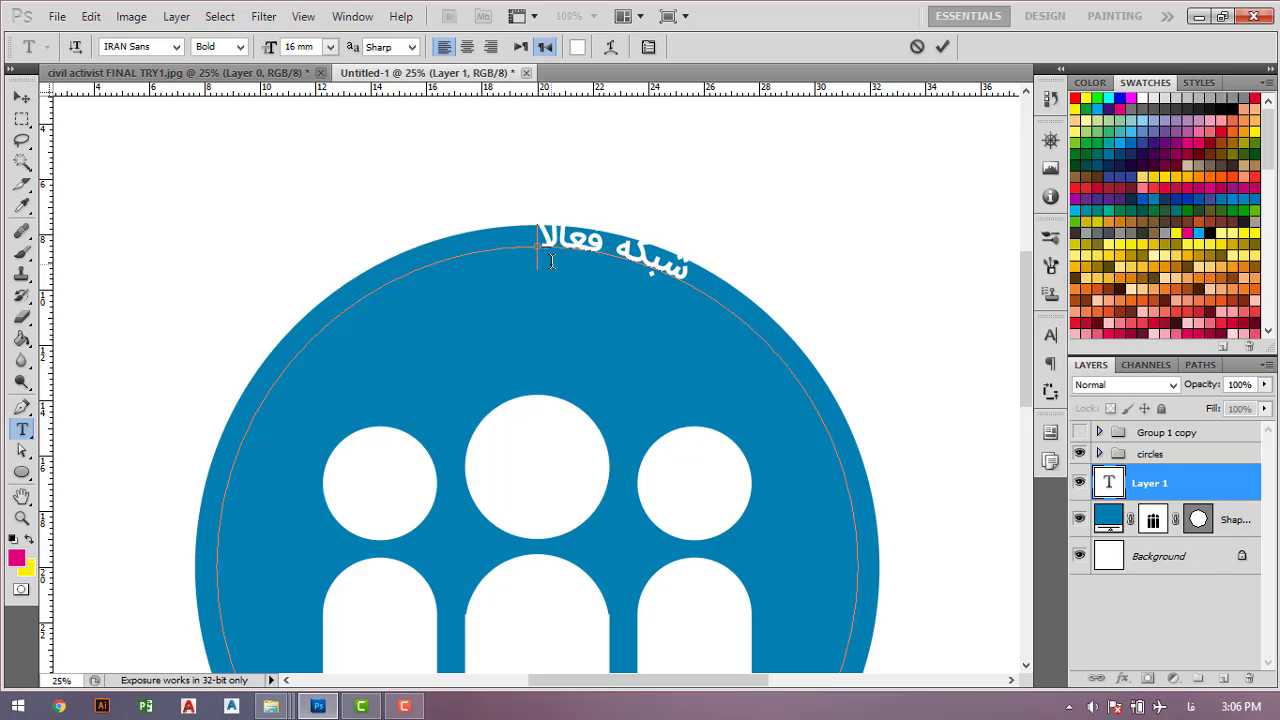
text(ن مدنی)
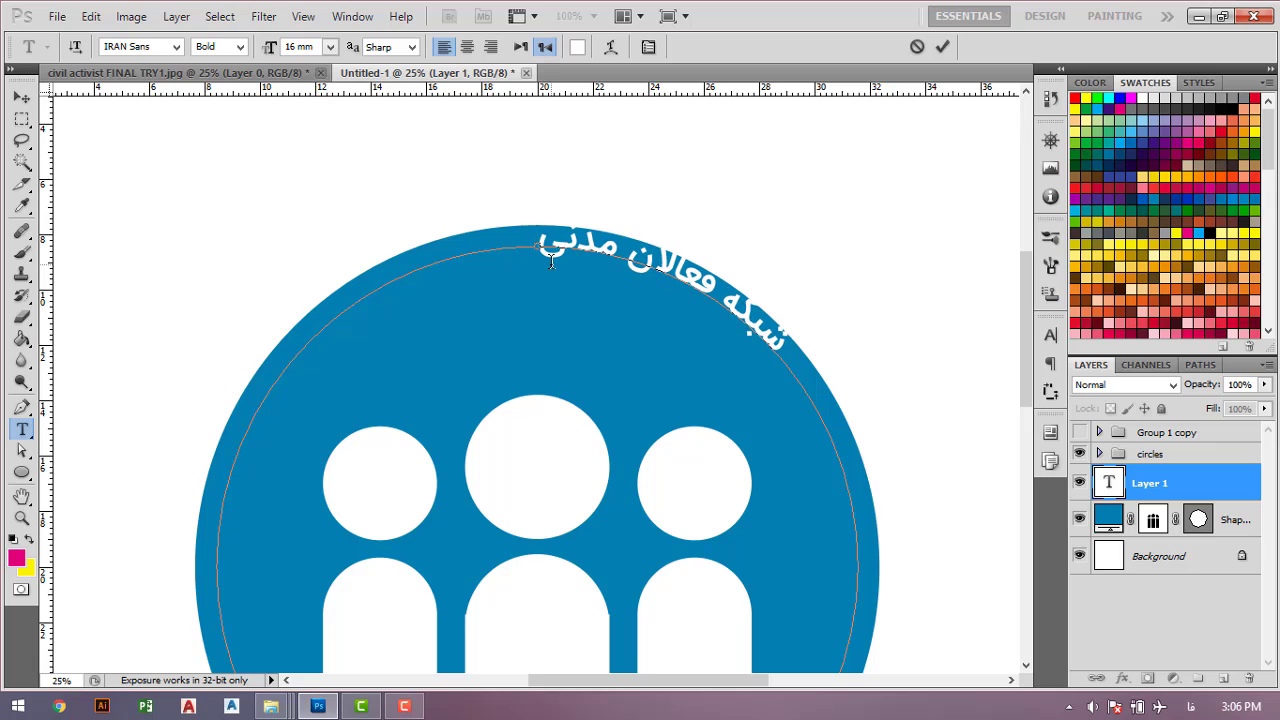
text( غزنی)
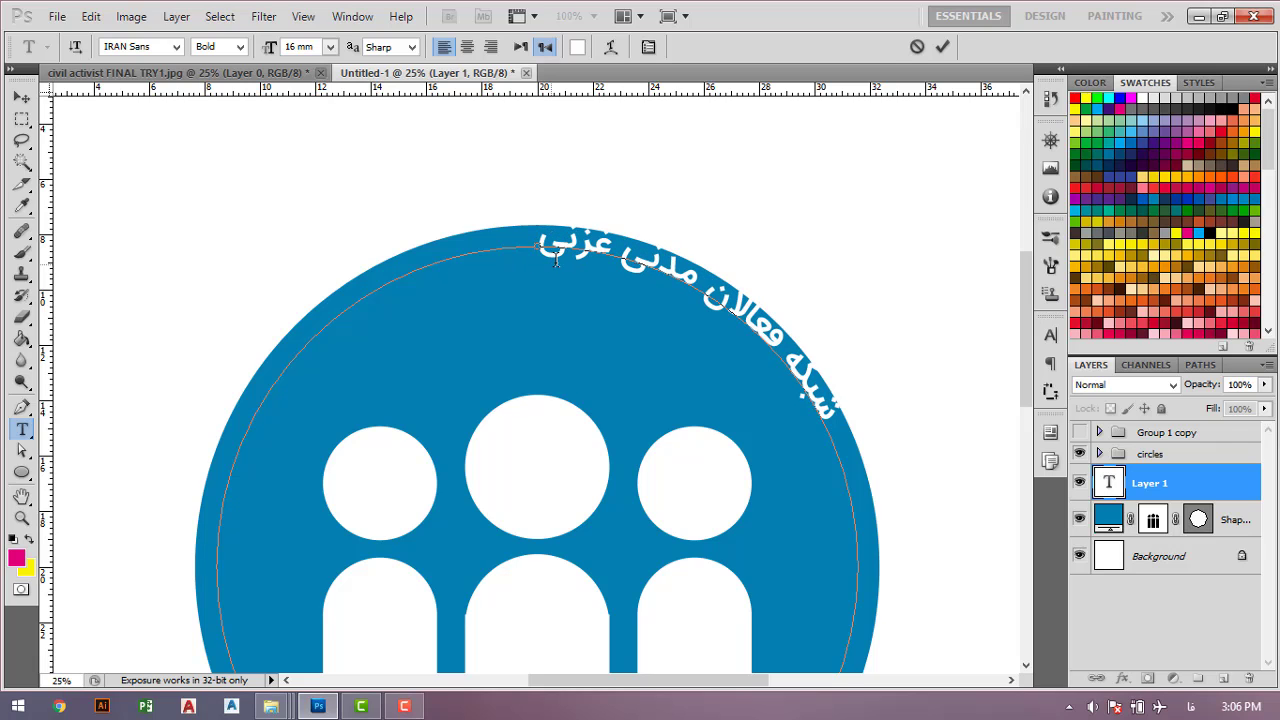
key(ctrl+Return)
key(ctrl+0)
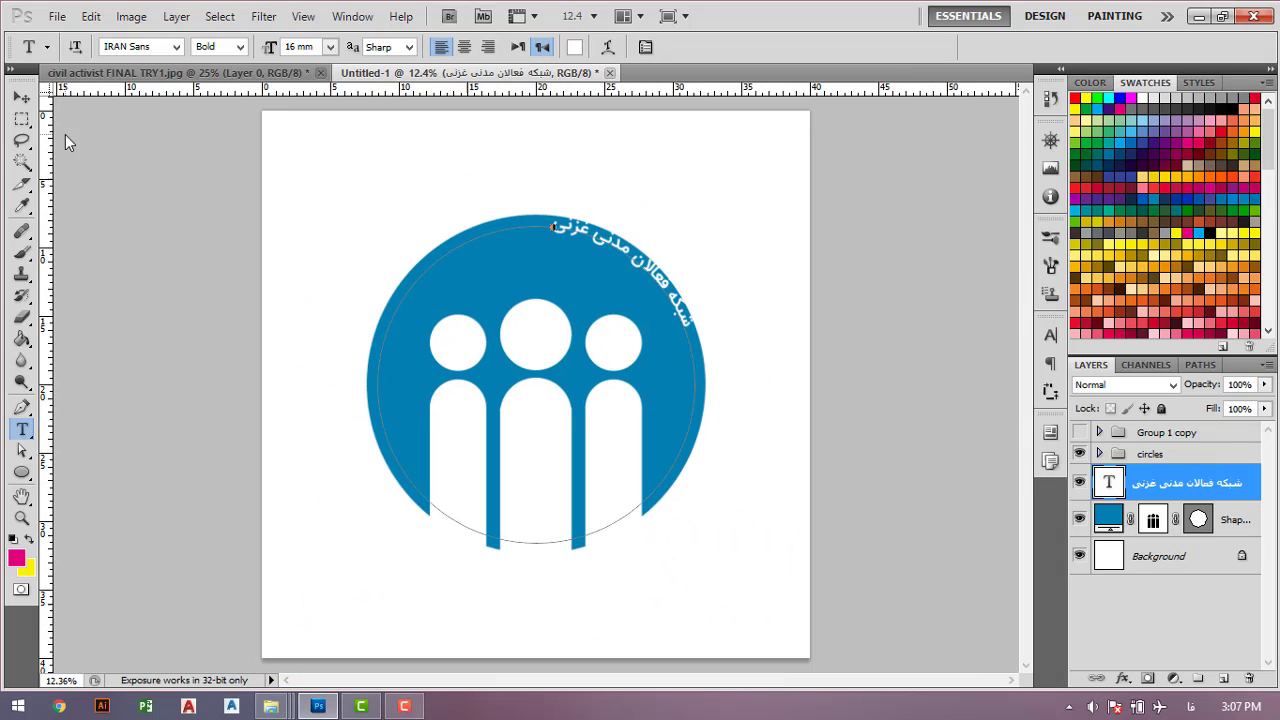
Rotate the curved text about -38° and scale it to about 96%, centring it on top
click(21, 97)
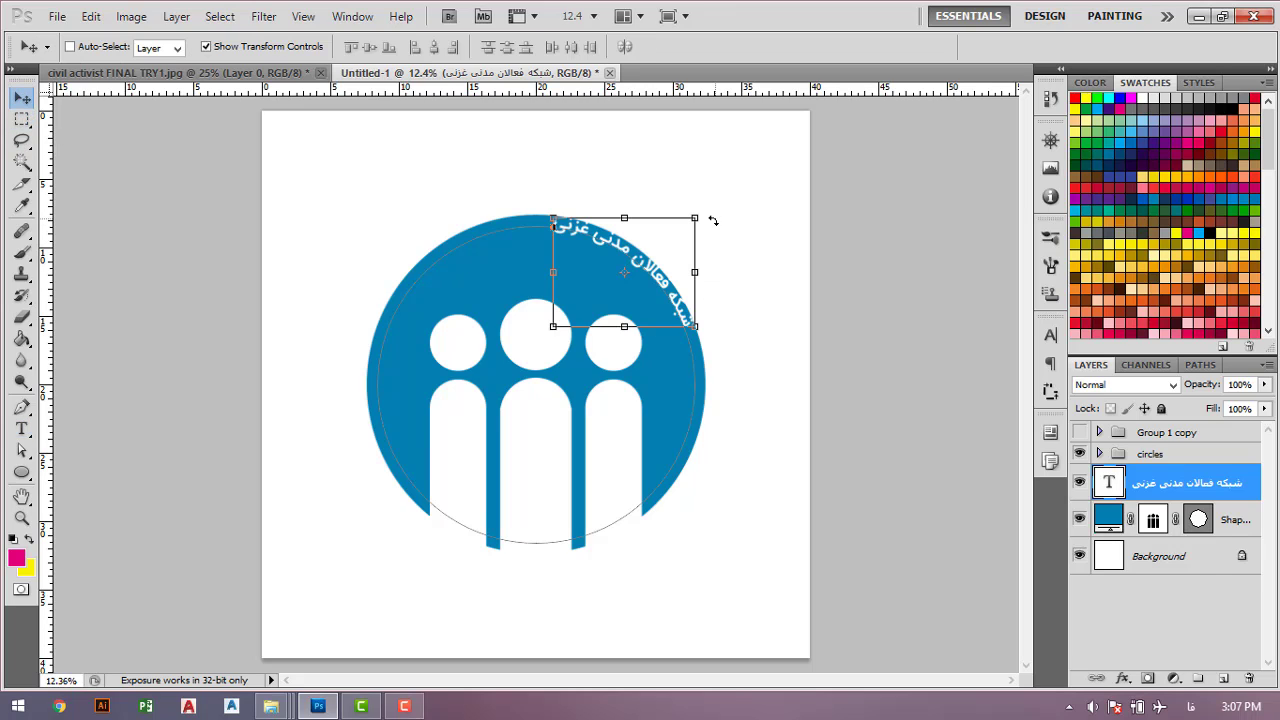
key(ctrl+t)
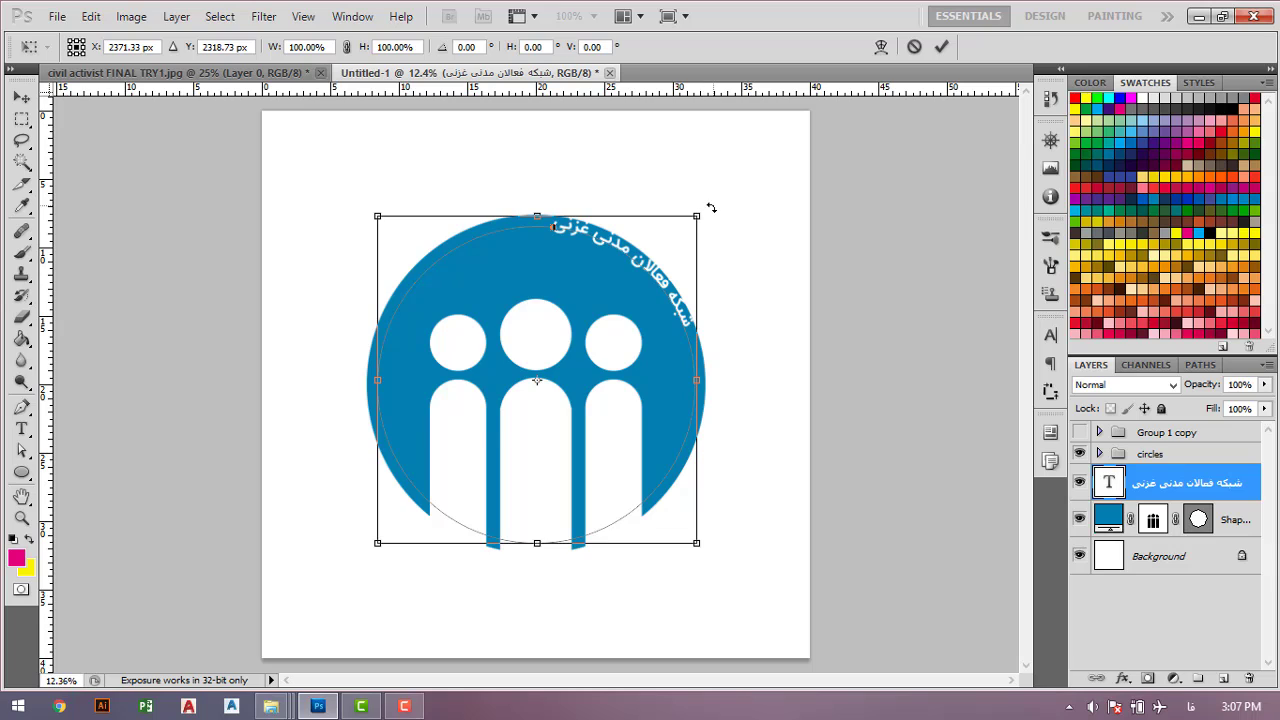
drag(693, 199, 592, 188)
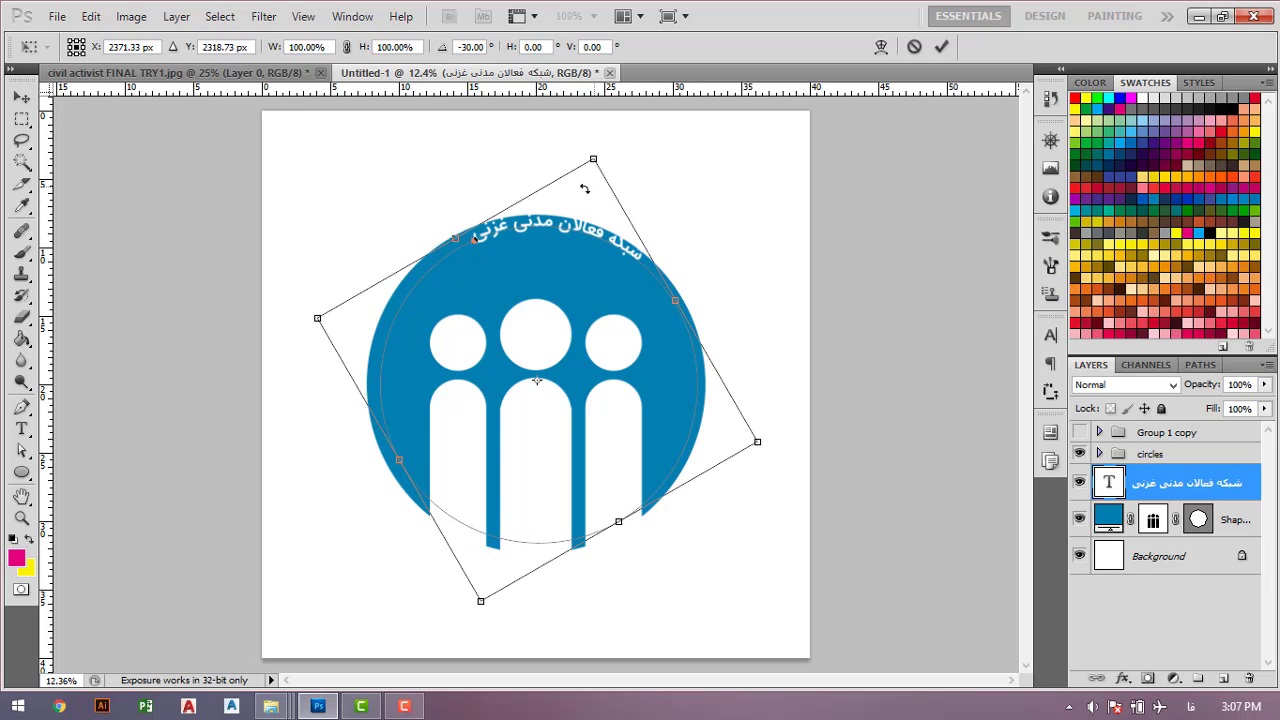
drag(571, 188, 562, 191)
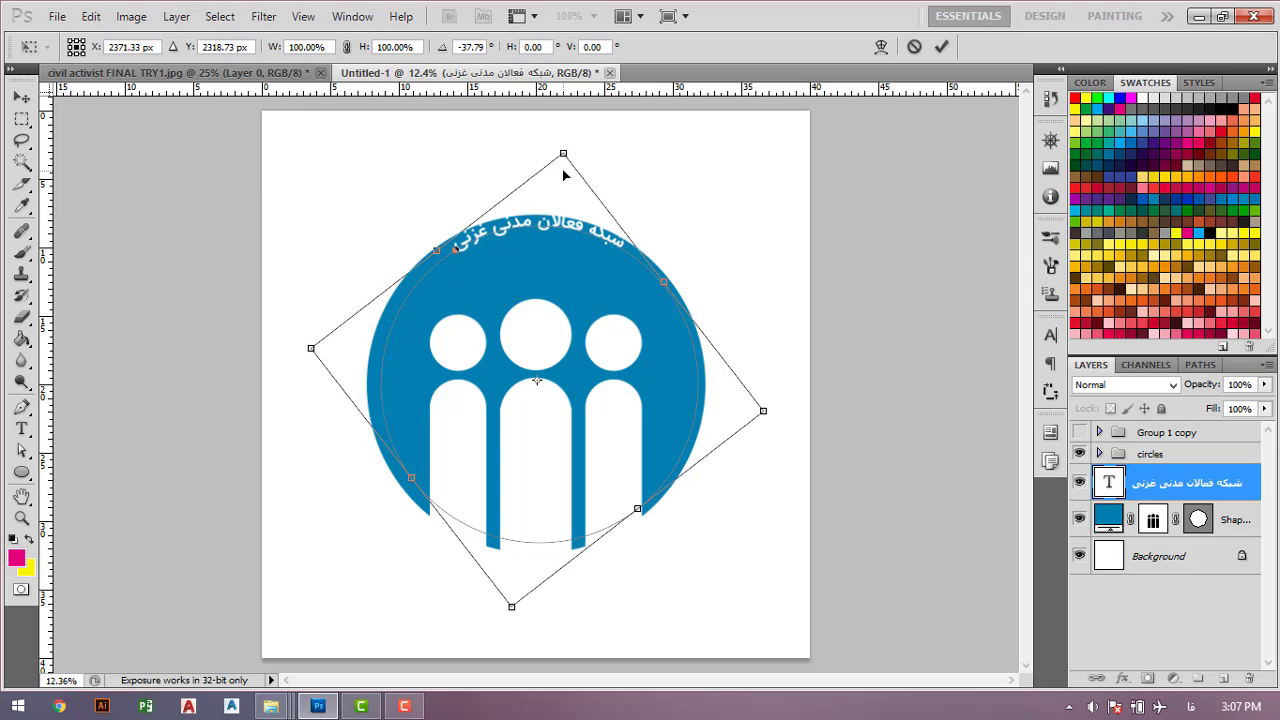
drag(563, 155, 561, 163)
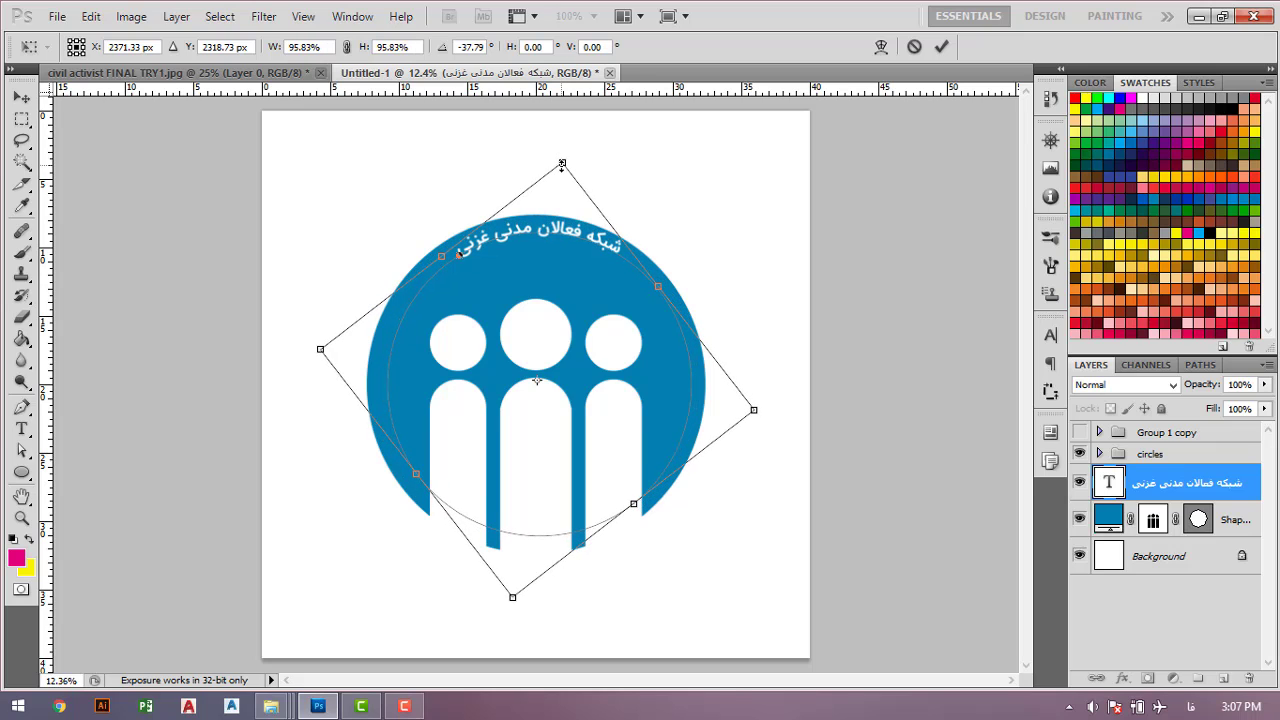
Apply the text transform, zoom in, and turn off Show Transform Controls
click(941, 47)
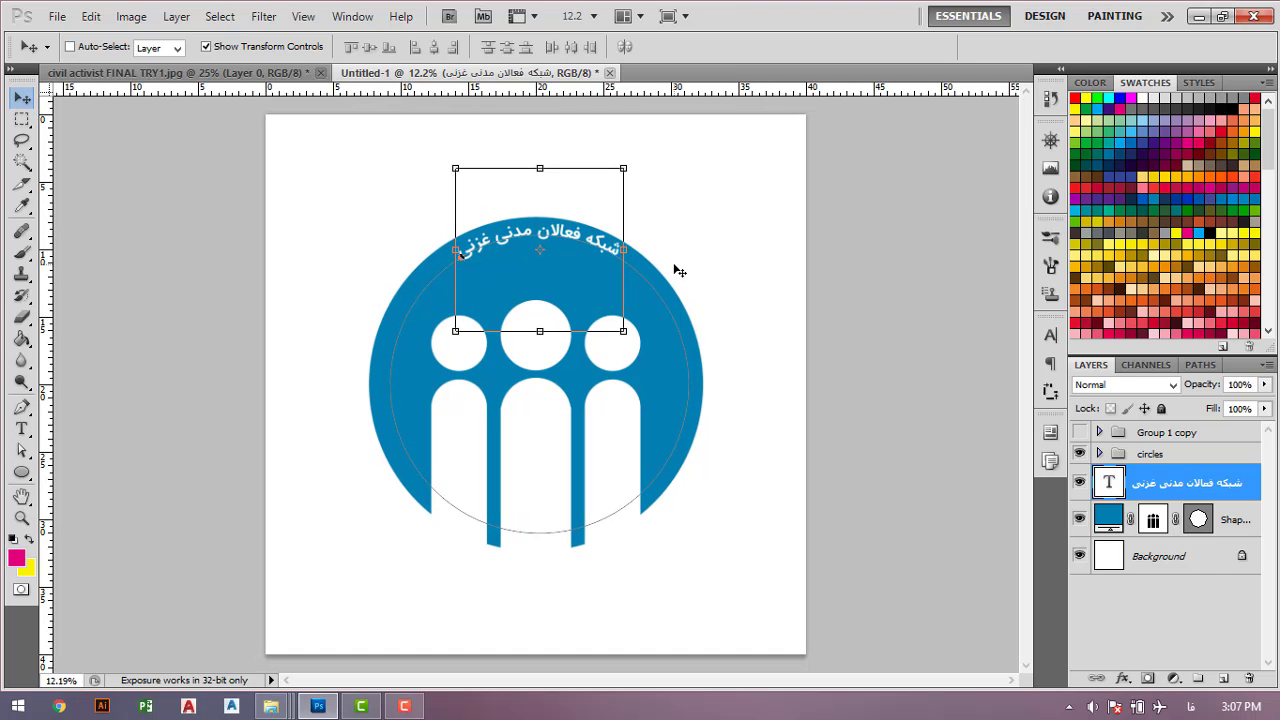
key(ctrl+plus)
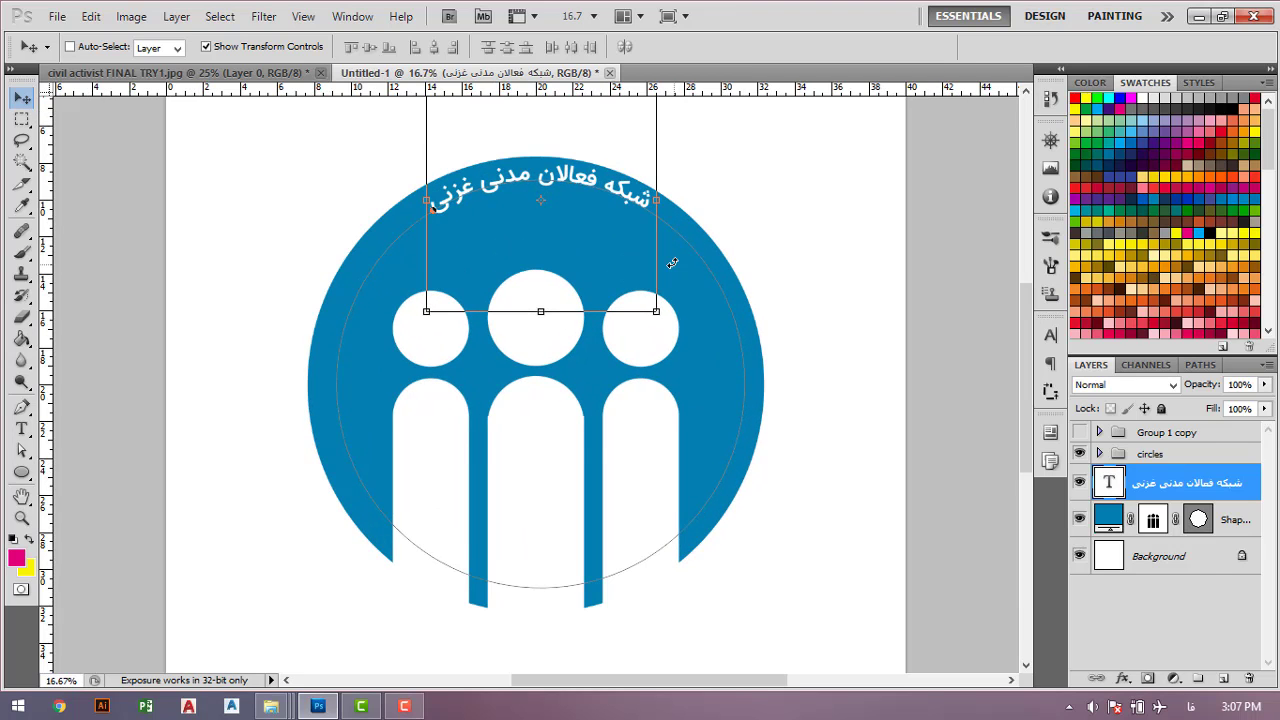
click(206, 47)
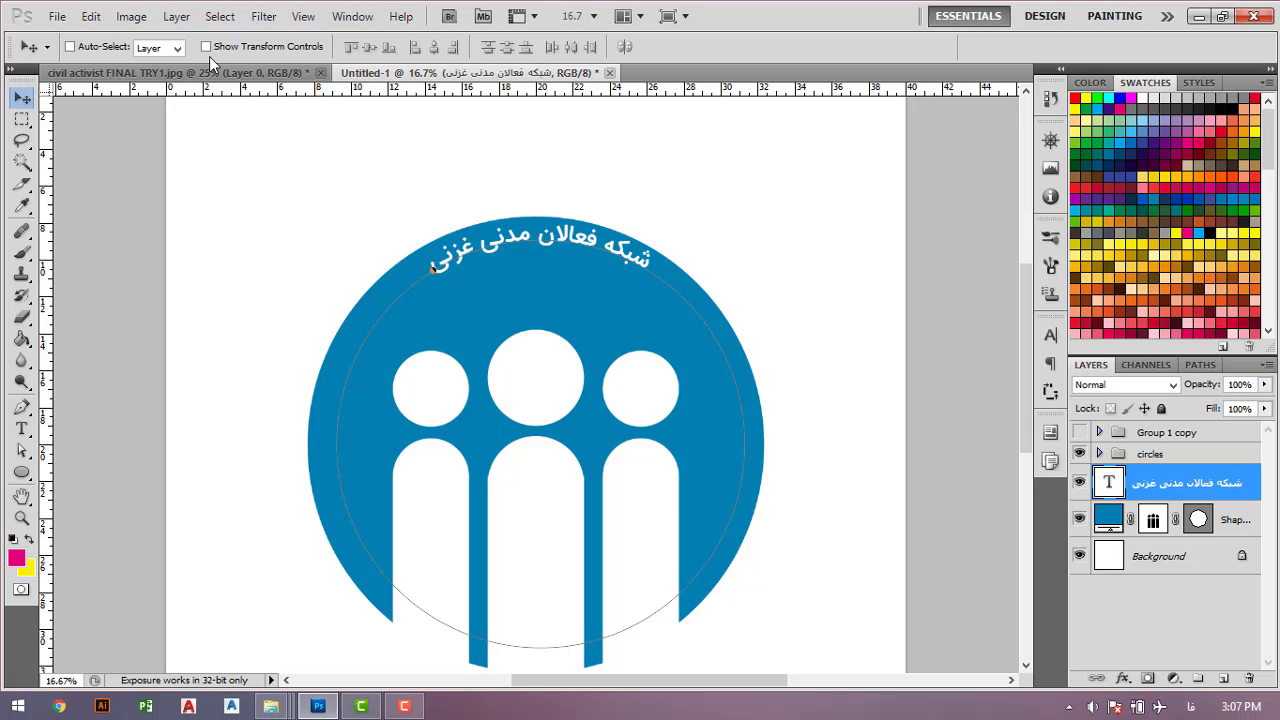